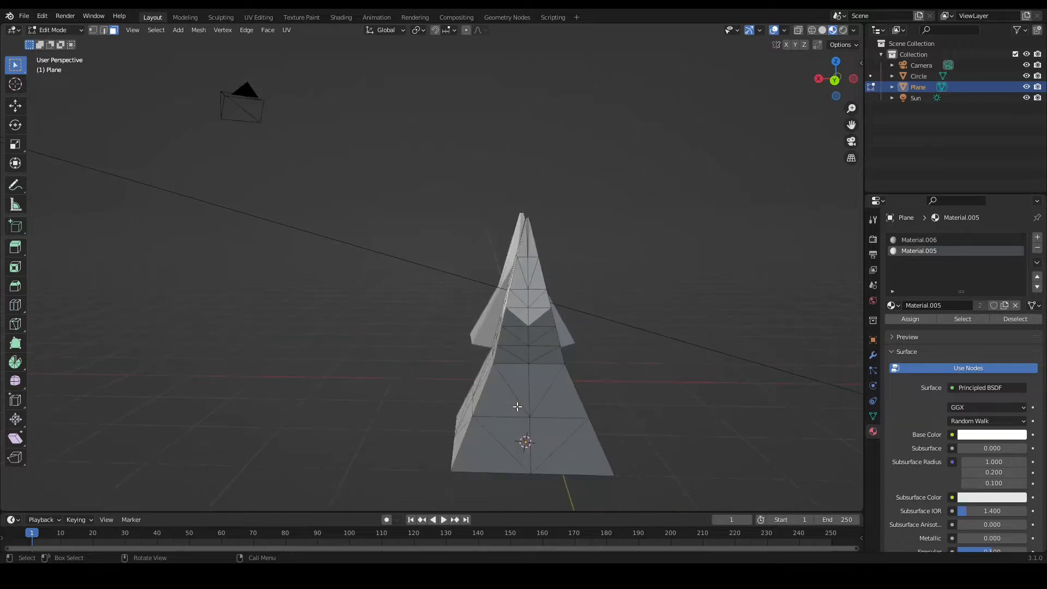
{"action": "left_click_drag", "start_coordinate": [428, 192], "coordinate": [573, 383]}
{"action": "key", "text": "x"}
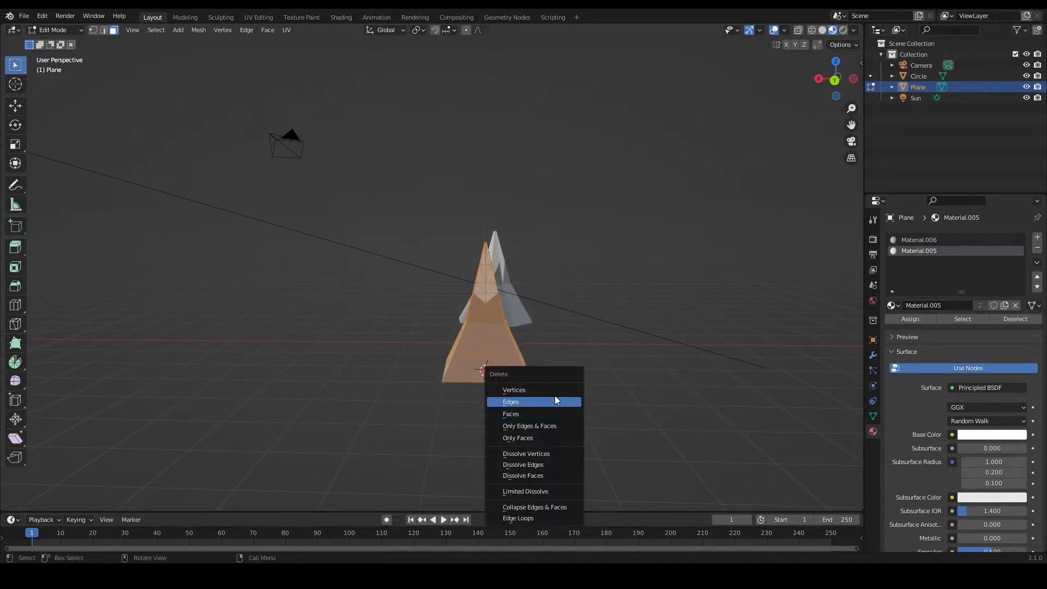
{"action": "left_click", "coordinate": [662, 426]}
{"action": "middle_click_drag", "start_coordinate": [664, 424], "coordinate": [696, 425]}
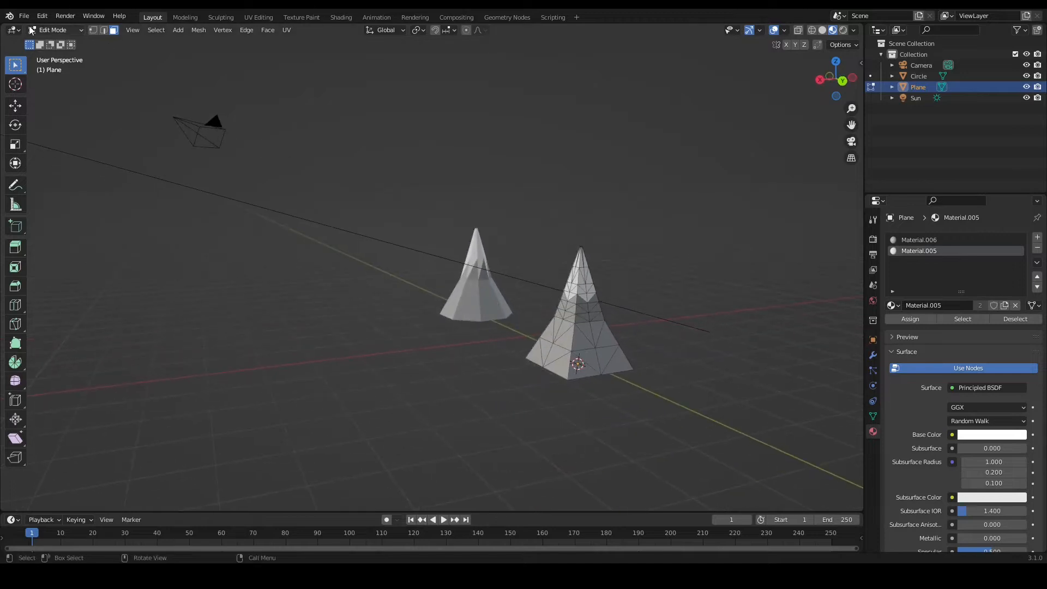
- Return to Object Mode and delete the front snow-capped tree object, Plane
{"action": "left_click", "coordinate": [55, 30]}
{"action": "left_click", "coordinate": [59, 42]}
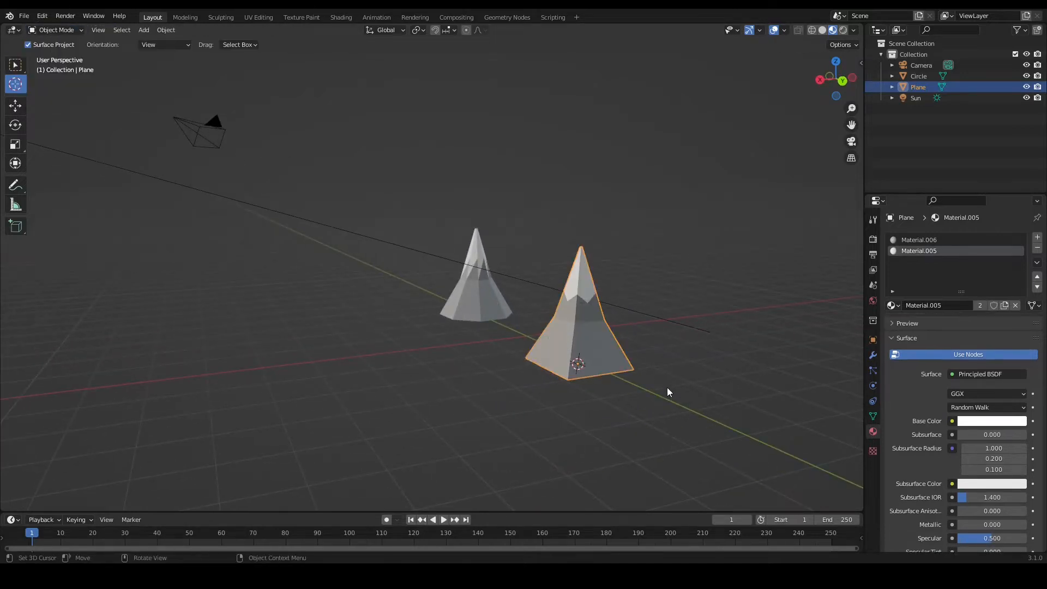
{"action": "key", "text": "Delete"}
- Place the 3D cursor on the remaining tree and delete that tree object
{"action": "left_click", "coordinate": [476, 292]}
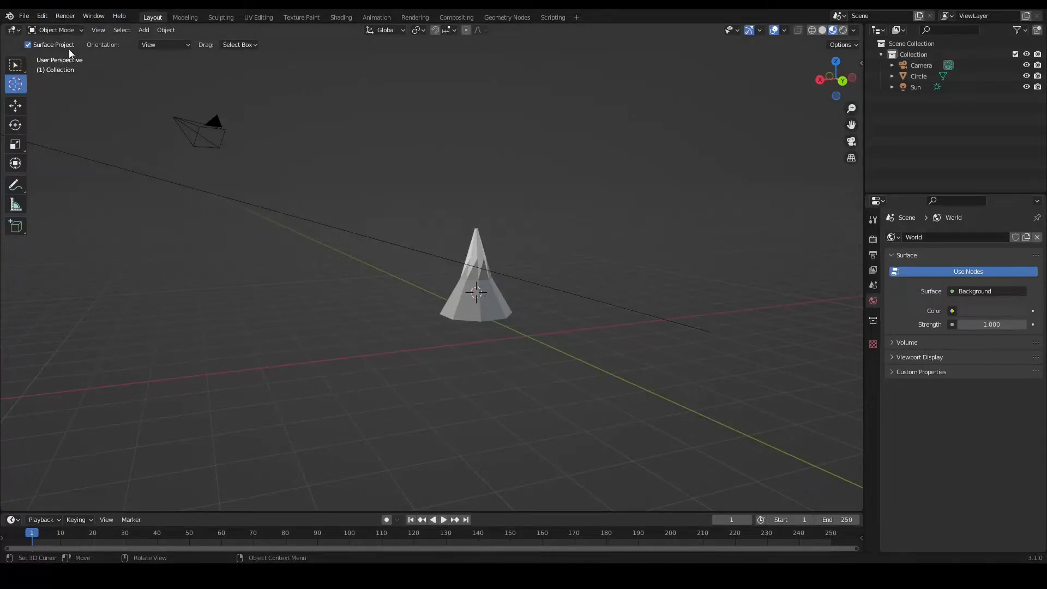
{"action": "left_click", "coordinate": [476, 297]}
{"action": "scroll", "coordinate": [598, 342], "scroll_direction": "up", "scroll_amount": 4}
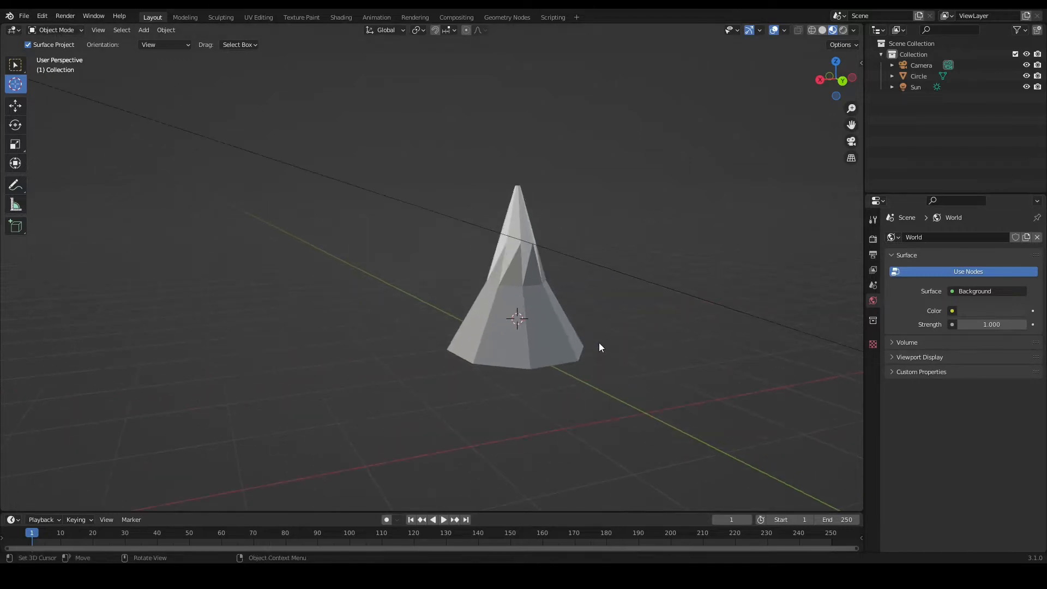
{"action": "left_click", "coordinate": [15, 66]}
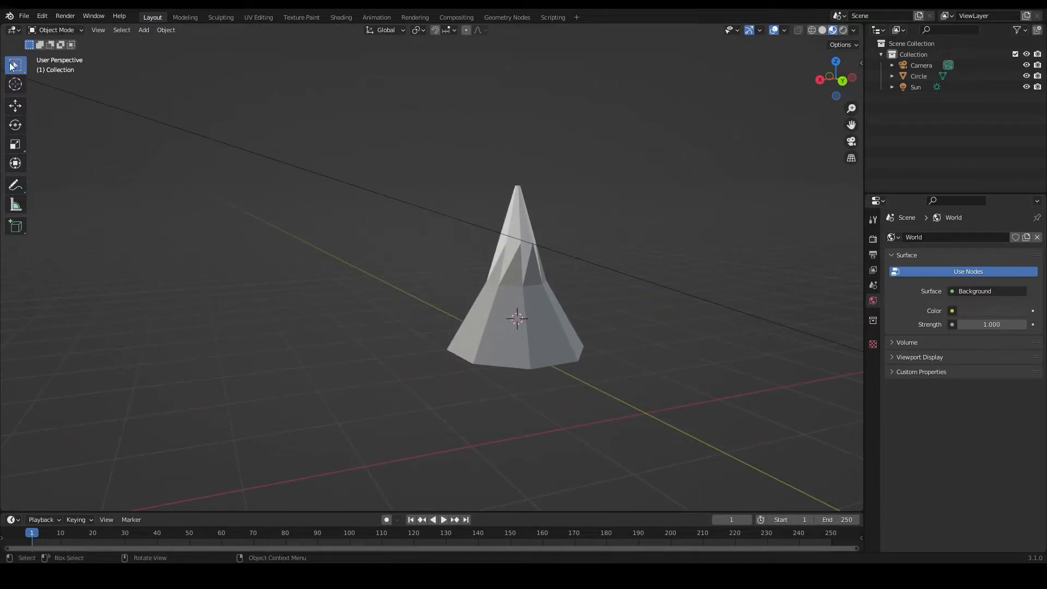
{"action": "left_click", "coordinate": [536, 278]}
{"action": "key", "text": "Delete"}
{"action": "middle_click_drag", "start_coordinate": [535, 273], "coordinate": [562, 314]}
{"action": "right_click", "coordinate": [551, 317]}
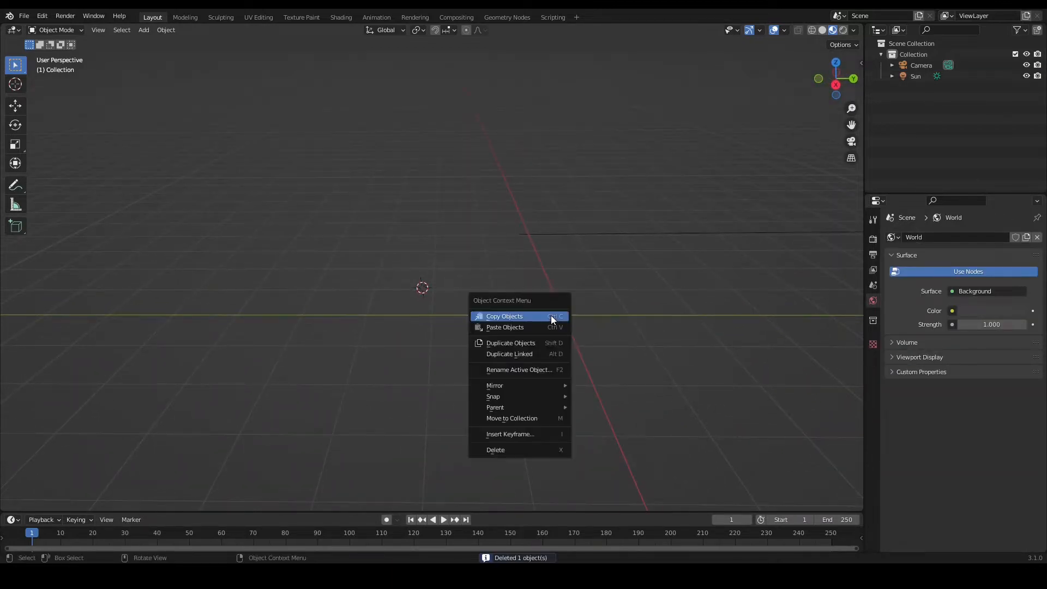
- Add a mesh circle with 8 vertices and a 1 m radius at the 3D cursor
{"action": "middle_click_drag", "start_coordinate": [639, 283], "coordinate": [451, 259]}
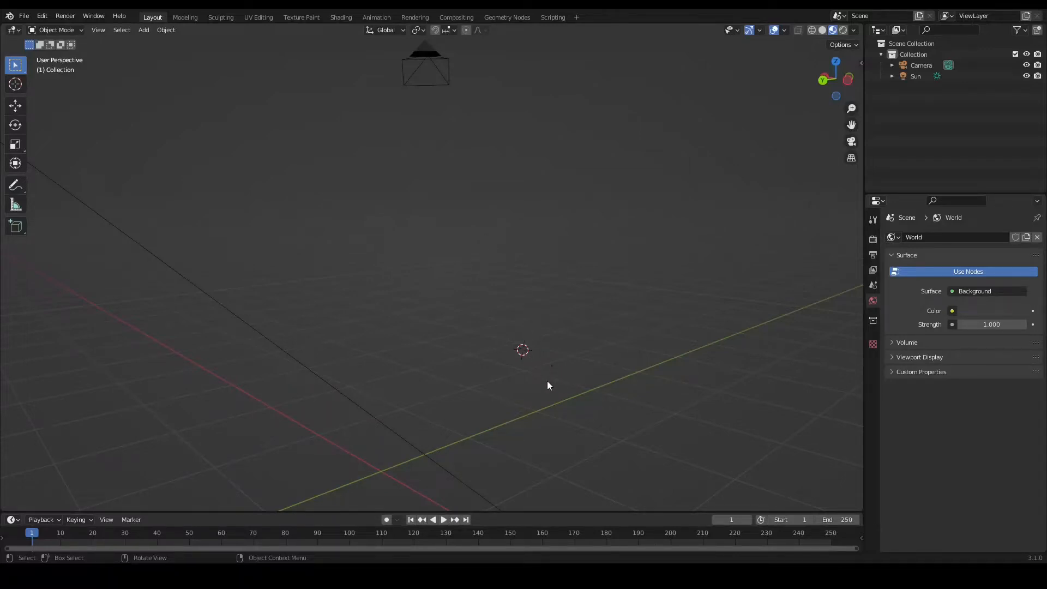
{"action": "middle_click_drag", "start_coordinate": [577, 367], "coordinate": [507, 417]}
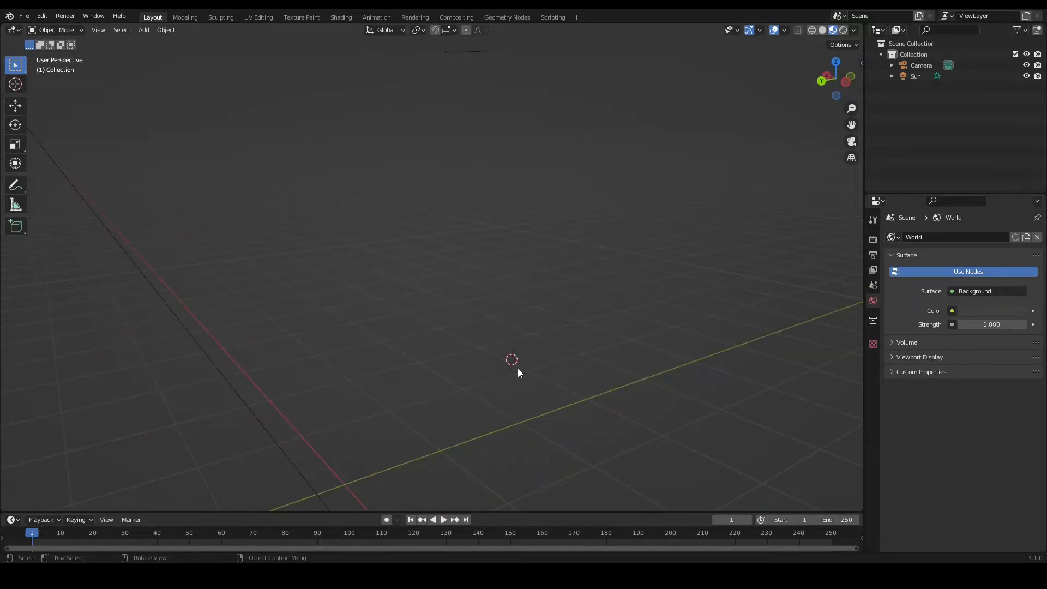
{"action": "key", "text": "shift+a"}
{"action": "mouse_move", "coordinate": [476, 340]}
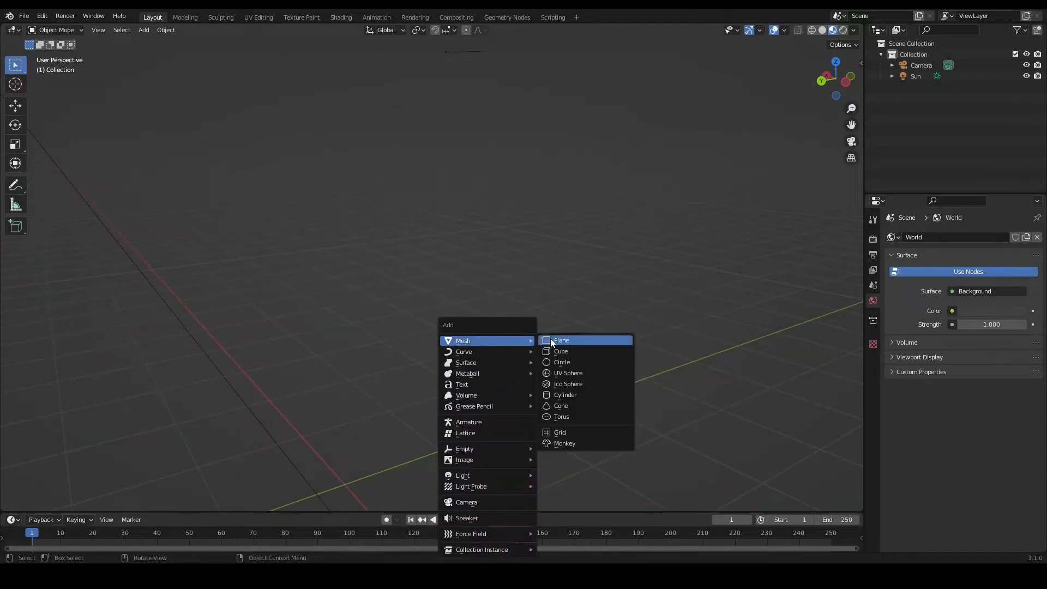
{"action": "left_click", "coordinate": [558, 362]}
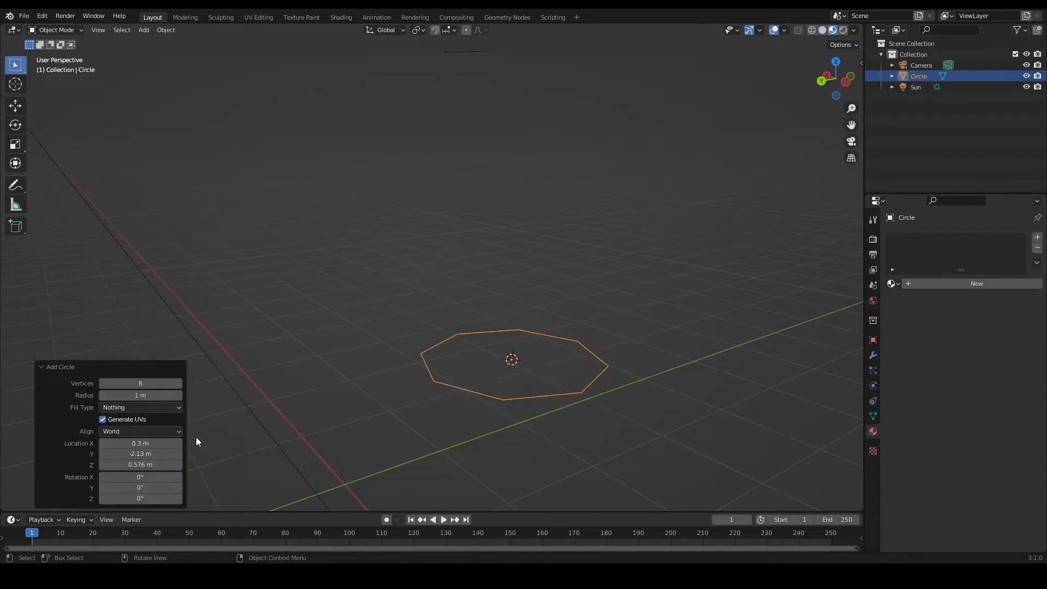
{"action": "left_click", "coordinate": [63, 373]}
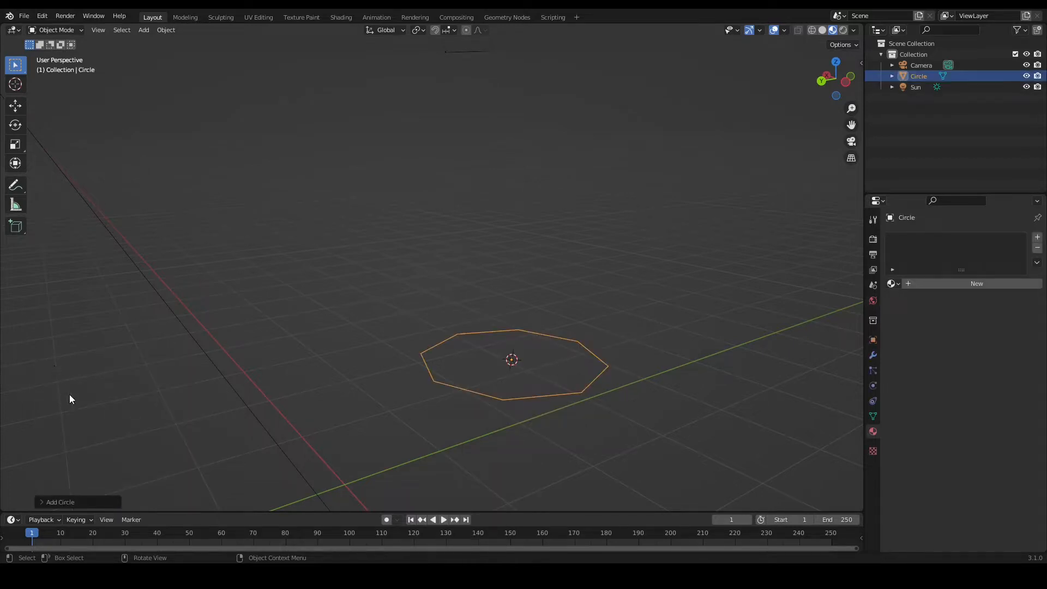
{"action": "left_click", "coordinate": [46, 503]}
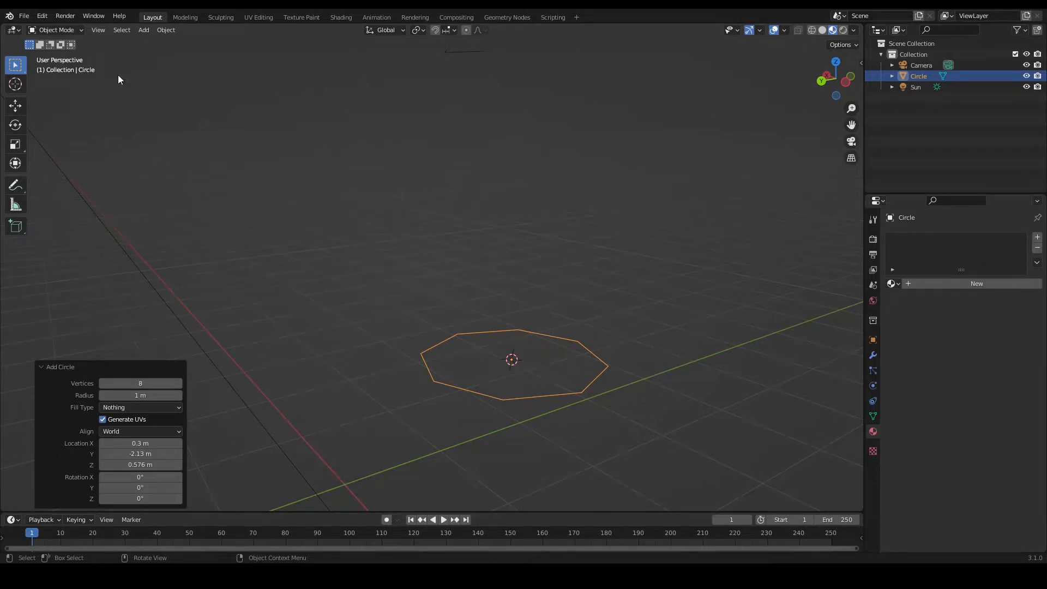
{"action": "left_click", "coordinate": [654, 376]}
- In Edit Mode with vertex selection, extrude the circle about 0.88 m up along Z and scale the new ring to about 0.54
{"action": "left_click", "coordinate": [553, 398]}
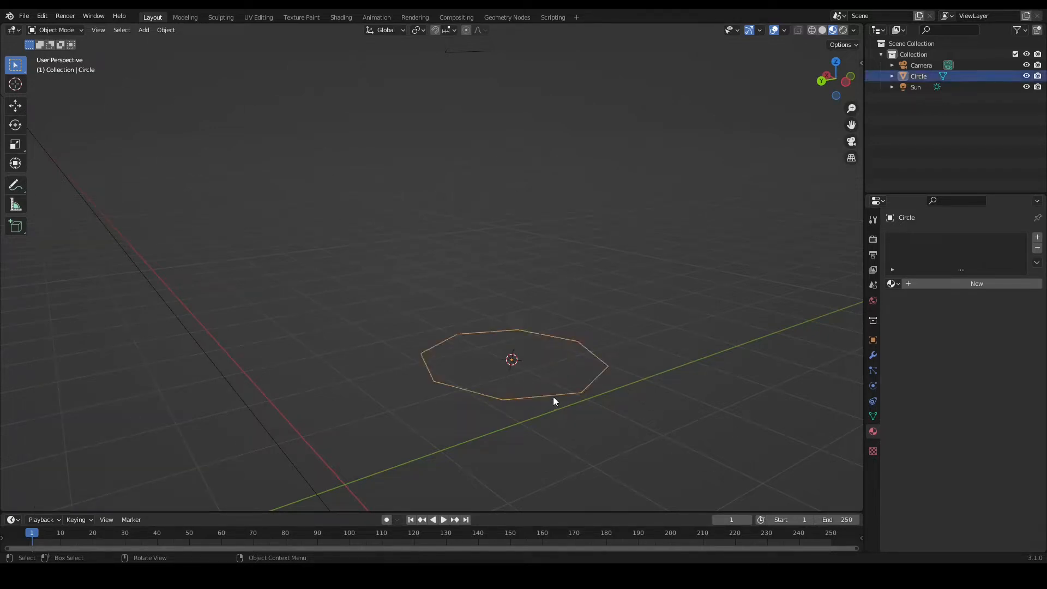
{"action": "key", "text": "Tab"}
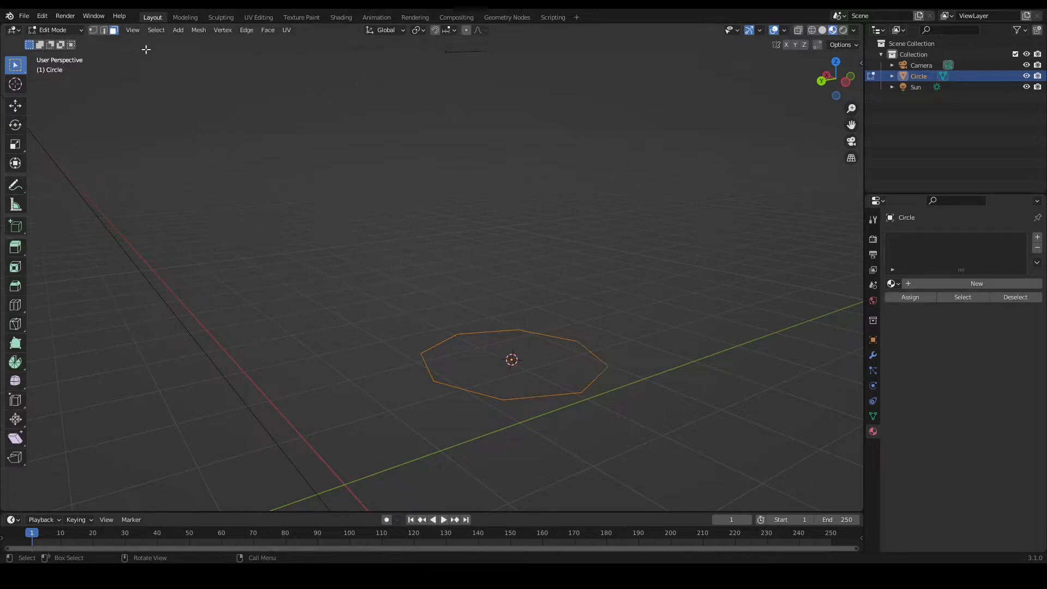
{"action": "left_click", "coordinate": [93, 30]}
{"action": "middle_click_drag", "start_coordinate": [744, 375], "coordinate": [691, 373]}
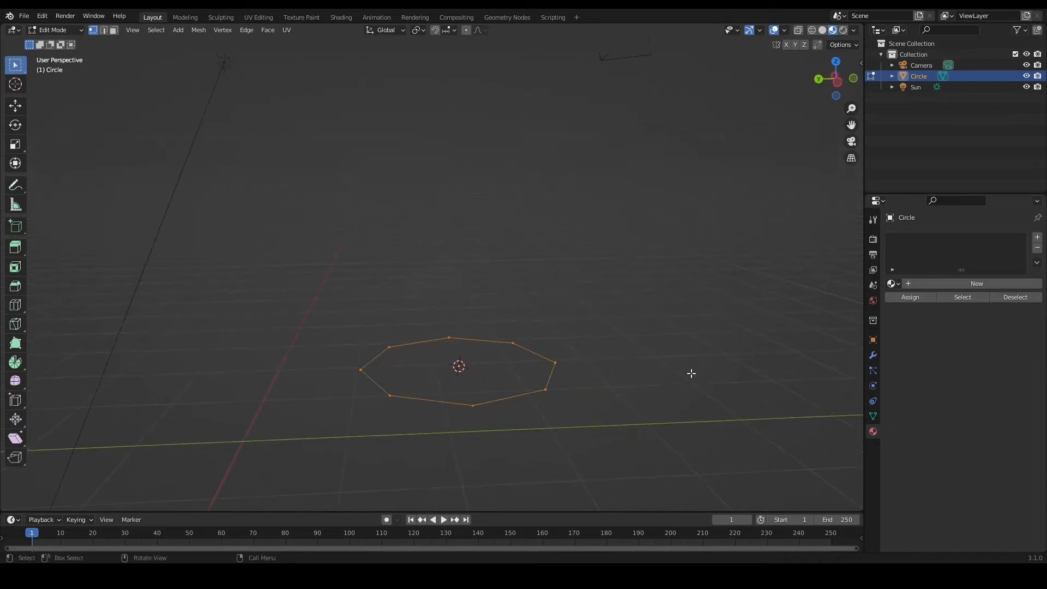
{"action": "key", "text": "g"}
{"action": "key", "text": "z"}
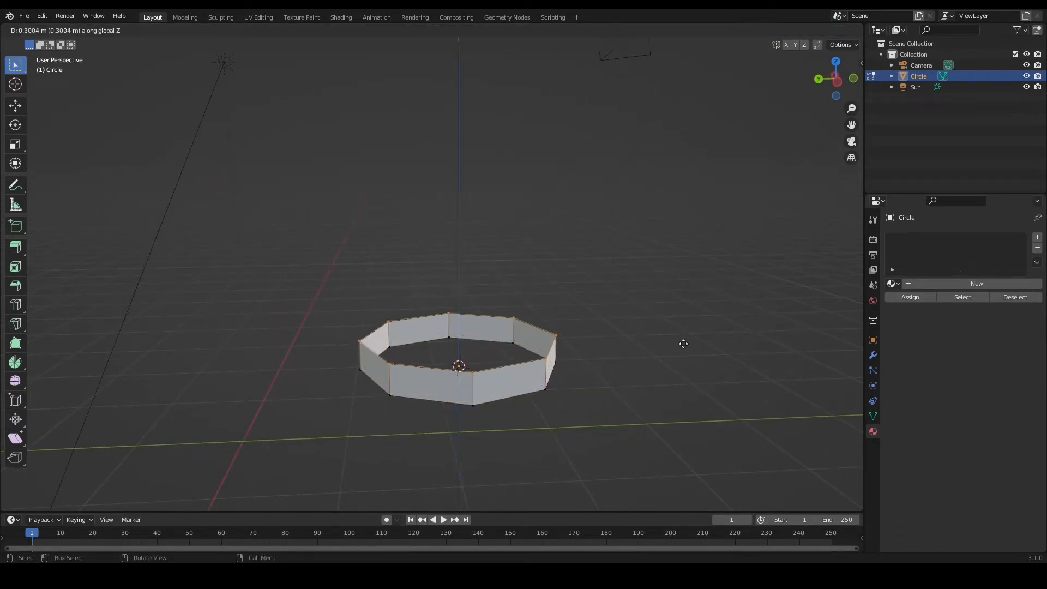
{"action": "left_click", "coordinate": [678, 289]}
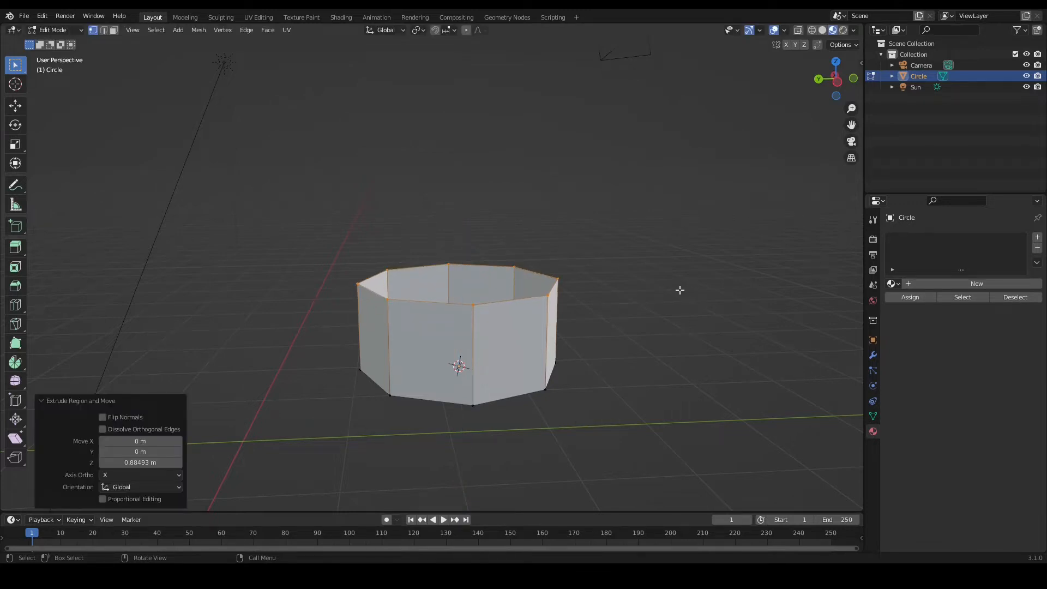
{"action": "key", "text": "s"}
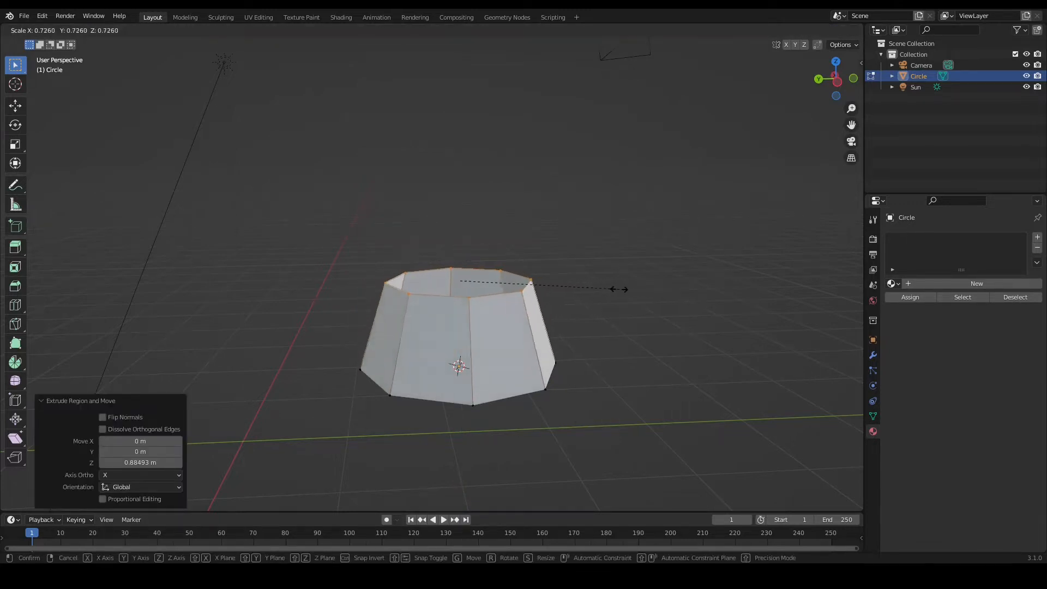
{"action": "left_click", "coordinate": [578, 284]}
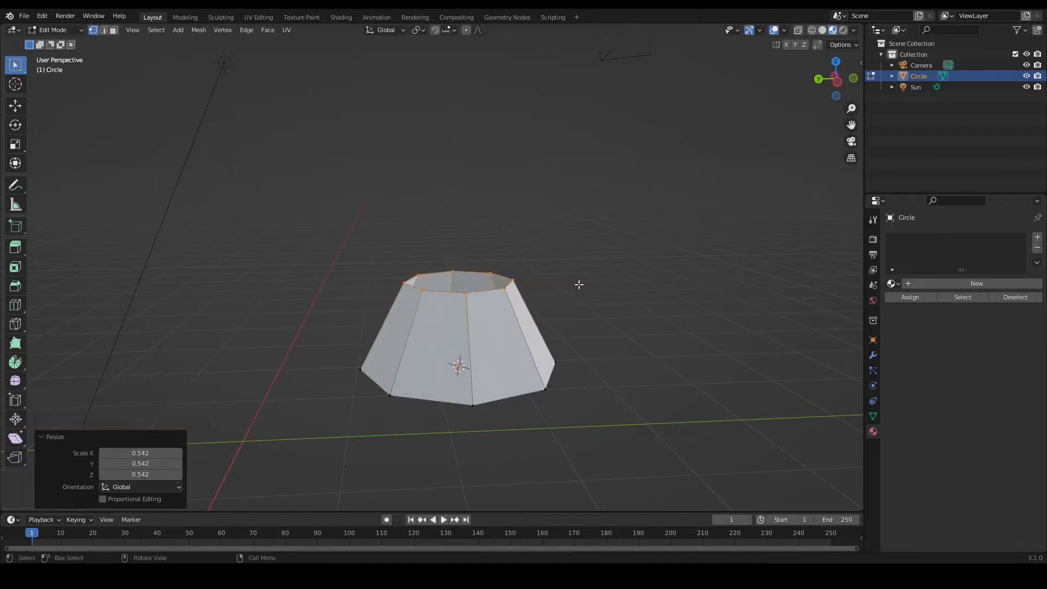
- Extrude the upper ring about 1.75 m up along Z and scale it to about 0.055 to form the pointed tip
{"action": "middle_click_drag", "start_coordinate": [579, 283], "coordinate": [528, 297]}
{"action": "scroll", "coordinate": [512, 315], "scroll_direction": "down", "scroll_amount": 4}
{"action": "key", "text": "g"}
{"action": "key", "text": "z"}
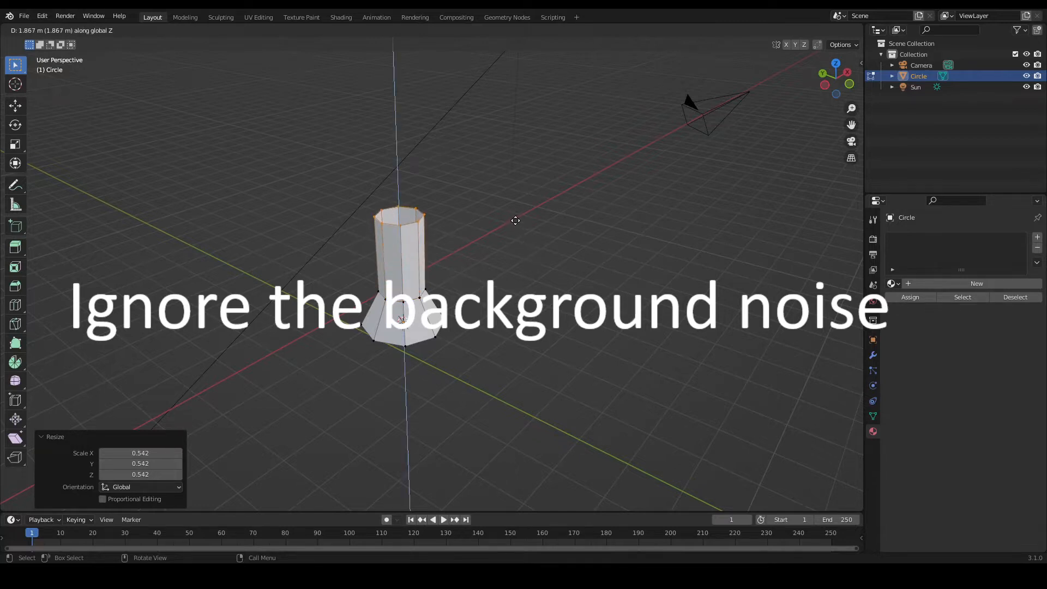
{"action": "left_click", "coordinate": [514, 225]}
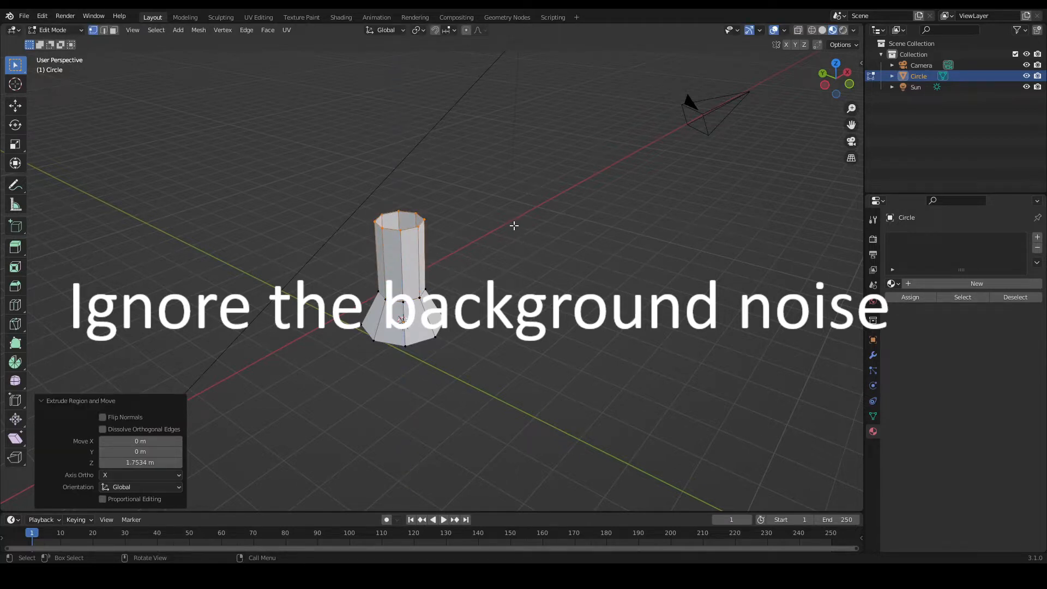
{"action": "key", "text": "s"}
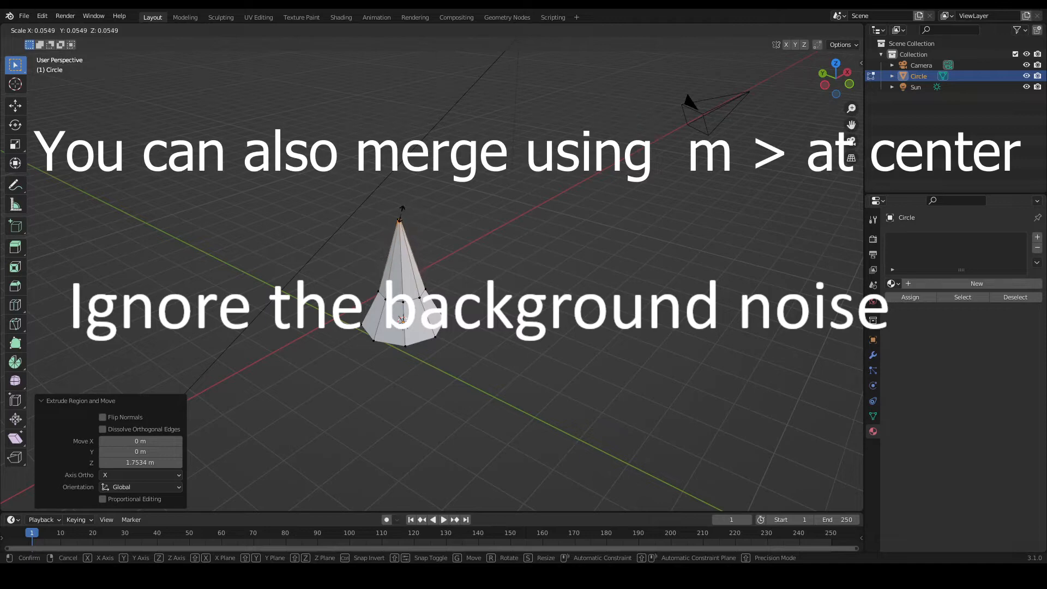
{"action": "left_click", "coordinate": [400, 214]}
{"action": "mouse_move", "coordinate": [628, 231]}
{"action": "middle_mouse_down"}
{"action": "mouse_move", "coordinate": [630, 211]}
{"action": "mouse_move", "coordinate": [626, 220]}
{"action": "mouse_move", "coordinate": [737, 245]}
{"action": "mouse_move", "coordinate": [618, 227]}
{"action": "middle_mouse_up"}
{"action": "scroll", "coordinate": [627, 220], "scroll_direction": "up", "scroll_amount": 3}
{"action": "scroll", "coordinate": [627, 220], "scroll_direction": "up", "scroll_amount": 3}
{"action": "scroll", "coordinate": [730, 246], "scroll_direction": "down", "scroll_amount": 4}
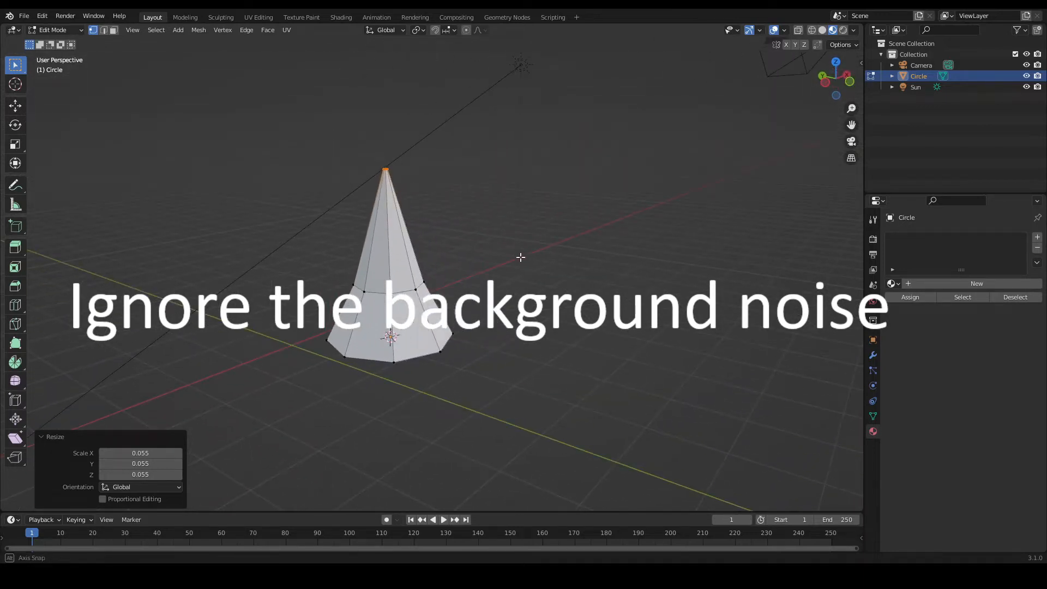
{"action": "middle_click_drag", "start_coordinate": [518, 256], "coordinate": [554, 264]}
{"action": "left_click", "coordinate": [547, 266]}
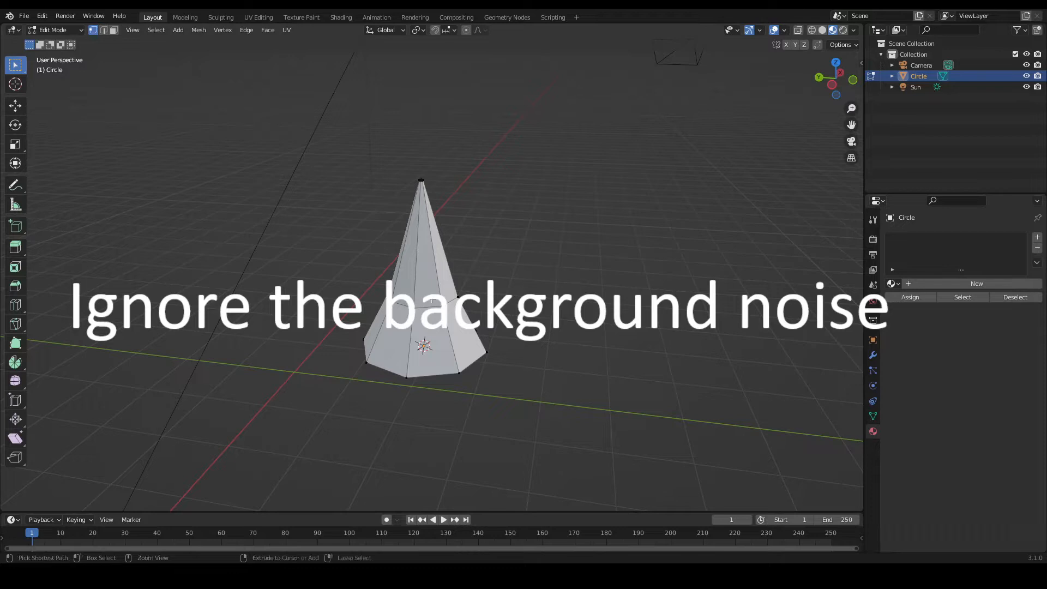
- Add a centred loop cut around the tall upper section and another centred one in its lower half
{"action": "key", "text": "ctrl+r"}
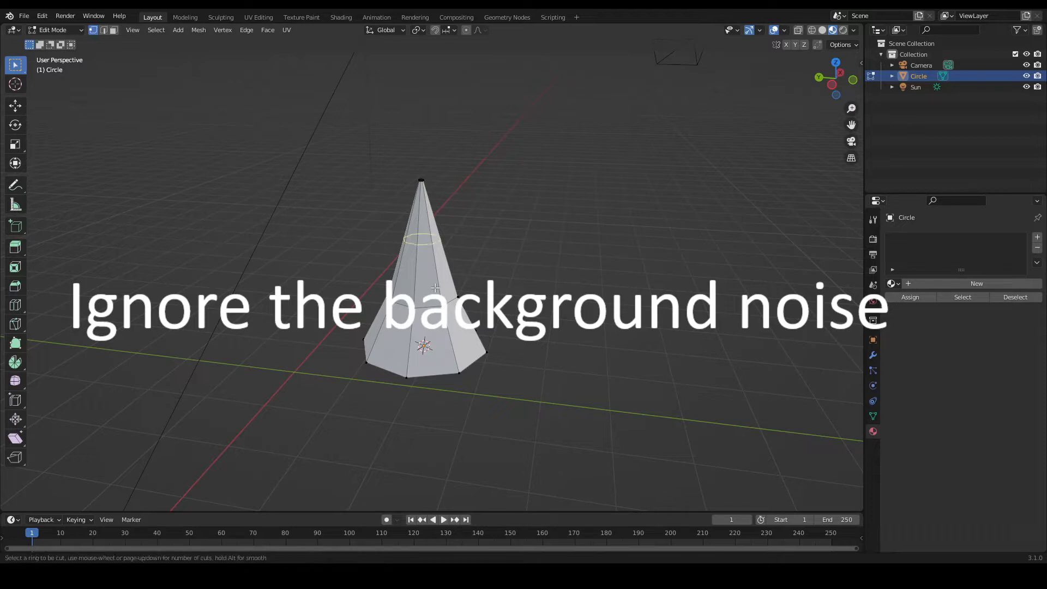
{"action": "left_click", "coordinate": [424, 249]}
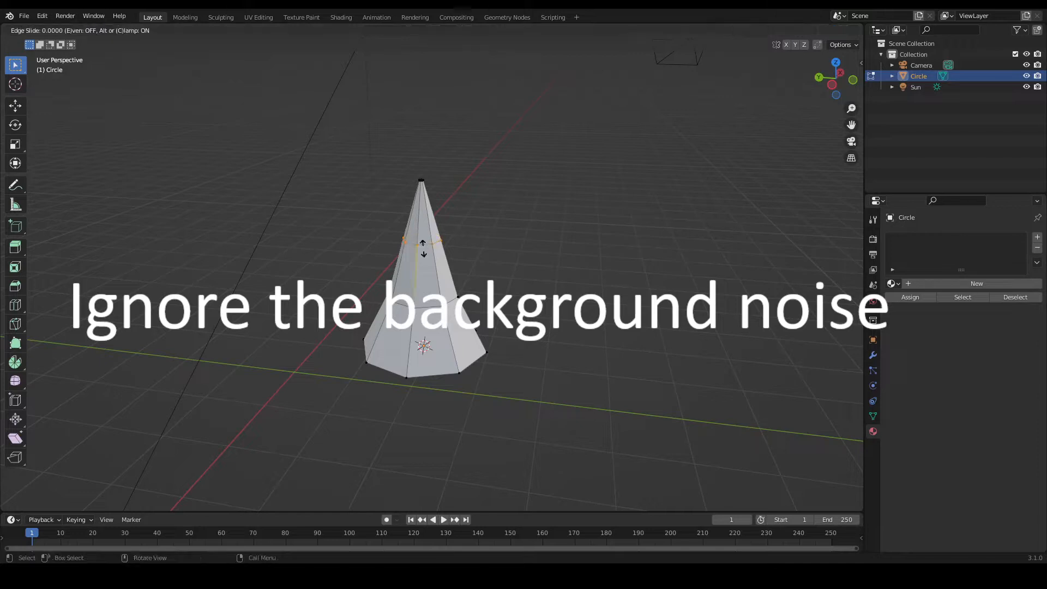
{"action": "left_click", "coordinate": [424, 248]}
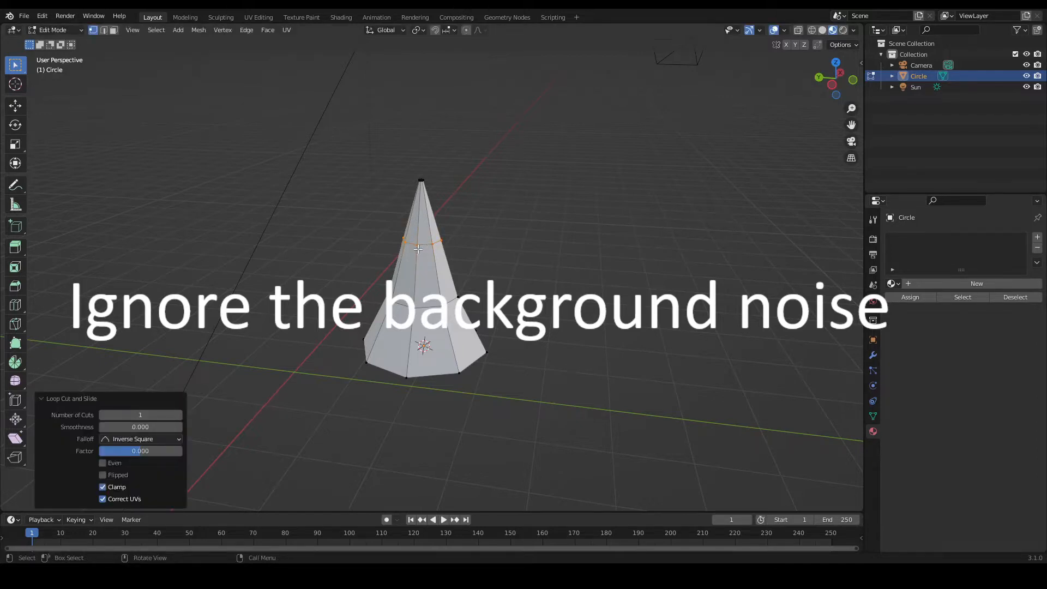
{"action": "left_click", "coordinate": [434, 238]}
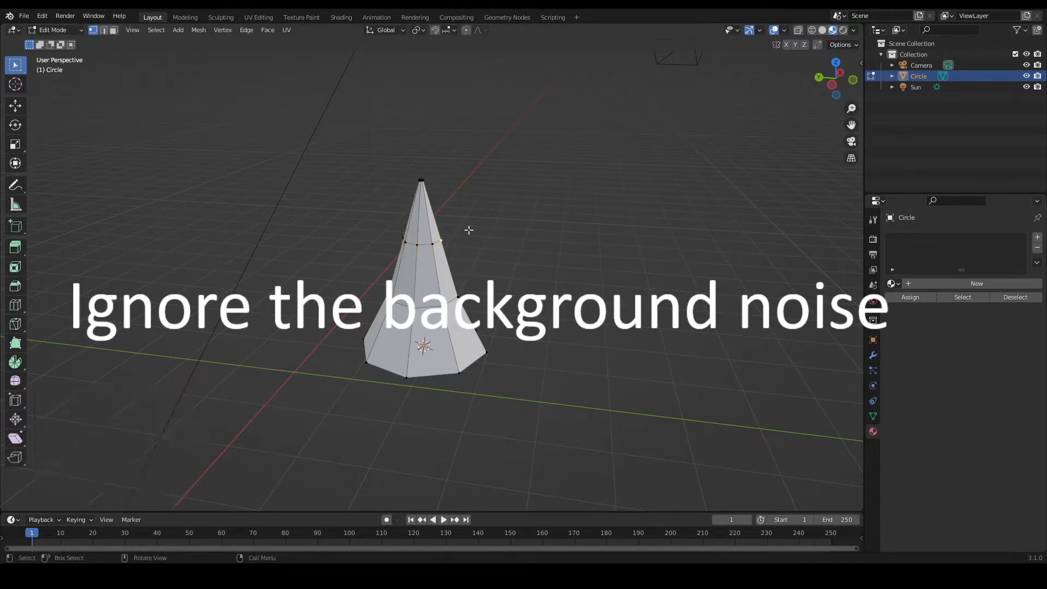
{"action": "key", "text": "ctrl+r"}
{"action": "left_click", "coordinate": [414, 294]}
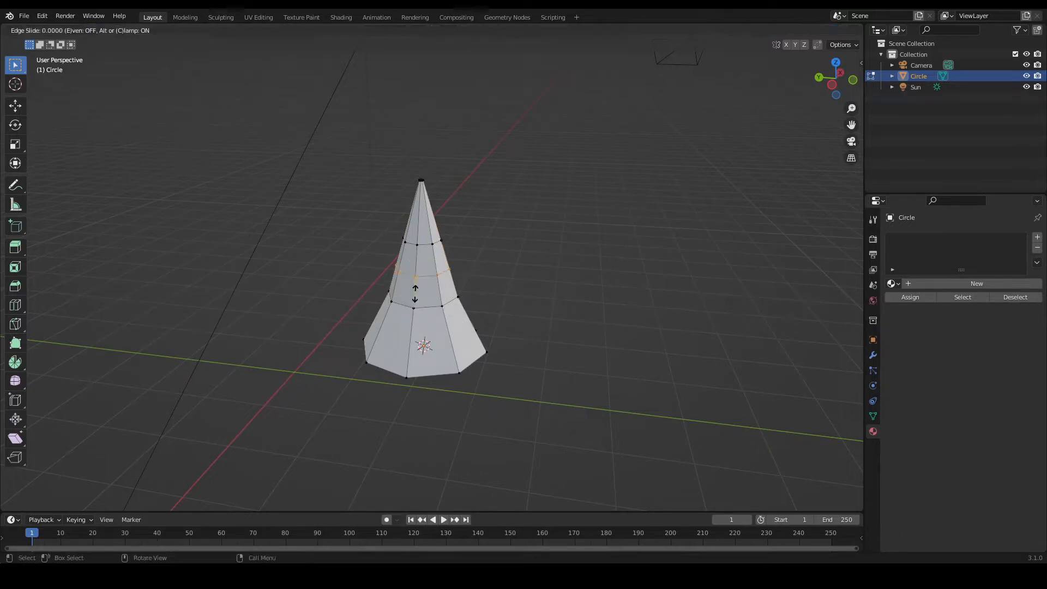
{"action": "left_click", "coordinate": [415, 294]}
- Add a centred loop cut around the flared base section and another around the topmost section below the tip
{"action": "key", "text": "ctrl+r"}
{"action": "left_click", "coordinate": [431, 342]}
{"action": "left_click", "coordinate": [434, 340]}
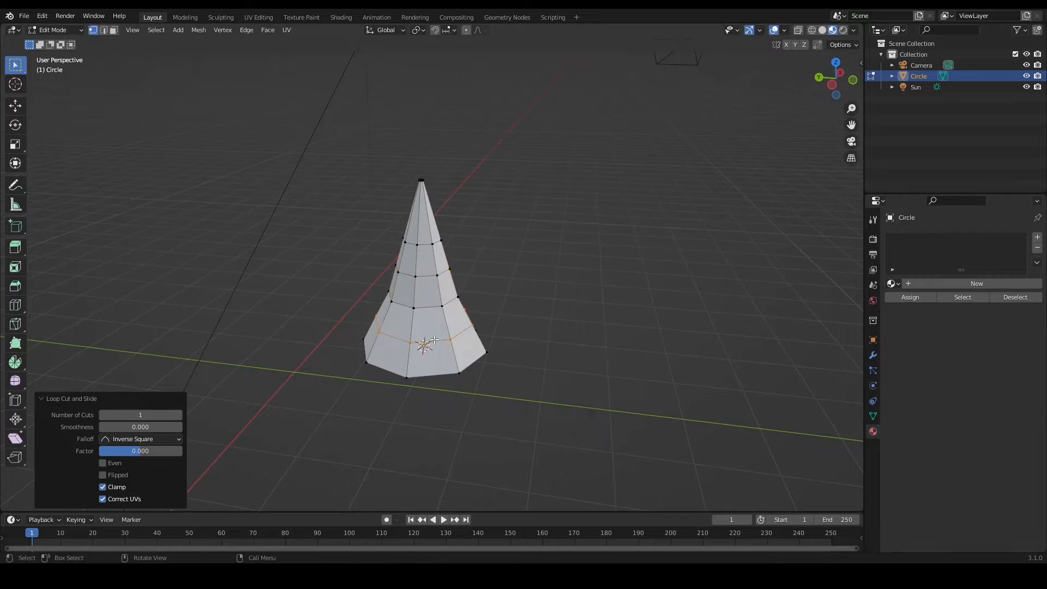
{"action": "left_click", "coordinate": [497, 318]}
{"action": "middle_click_drag", "start_coordinate": [496, 318], "coordinate": [431, 228]}
{"action": "key", "text": "ctrl+r"}
{"action": "left_click", "coordinate": [430, 232]}
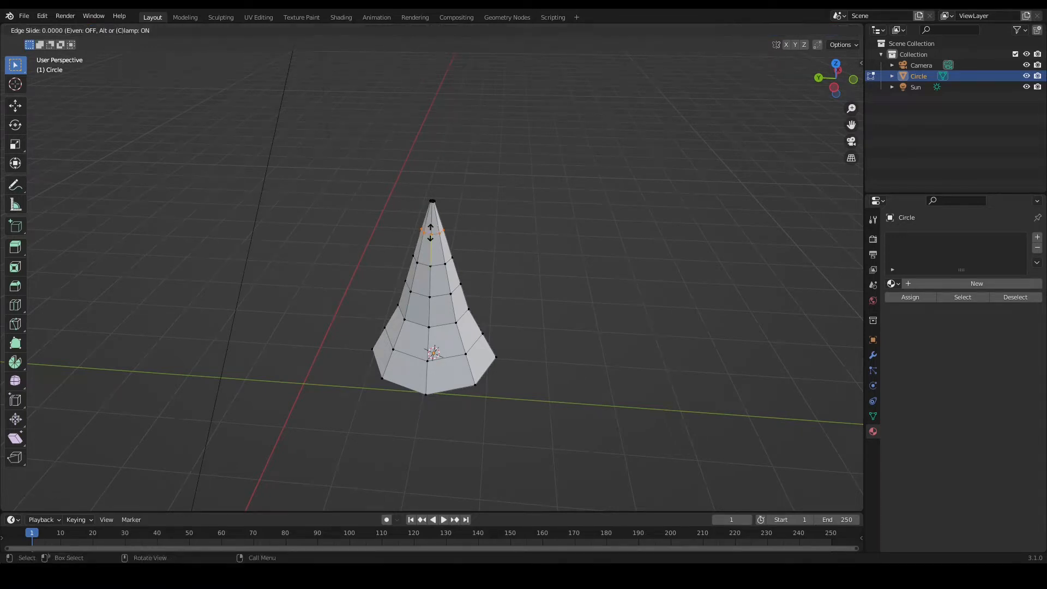
{"action": "left_click", "coordinate": [431, 233]}
{"action": "middle_click_drag", "start_coordinate": [535, 232], "coordinate": [550, 198]}
{"action": "left_click", "coordinate": [453, 224]}
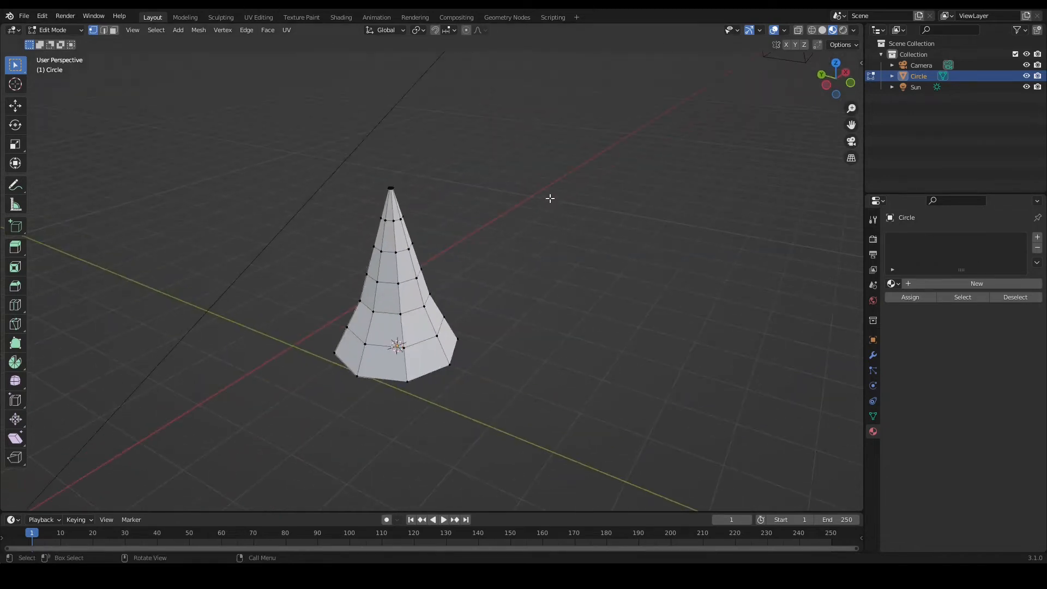
- Select the whole cone mesh and triangulate all of its faces
{"action": "middle_click_drag", "start_coordinate": [483, 225], "coordinate": [589, 245]}
{"action": "left_click_drag", "start_coordinate": [348, 133], "coordinate": [639, 408]}
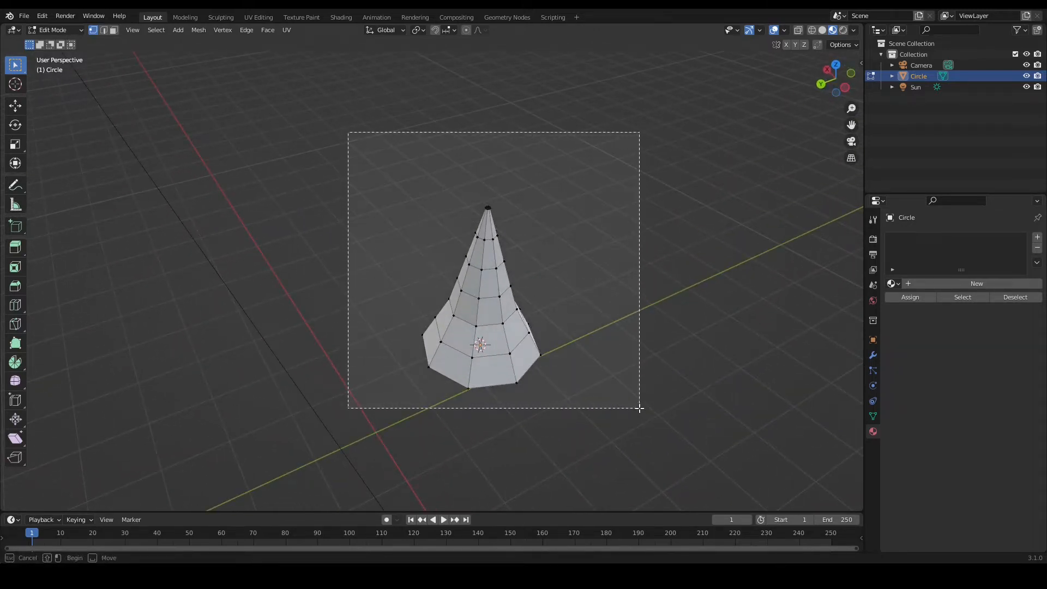
{"action": "left_click_drag", "start_coordinate": [640, 407], "coordinate": [639, 409]}
{"action": "left_click_drag", "start_coordinate": [337, 102], "coordinate": [627, 414]}
{"action": "middle_click_drag", "start_coordinate": [539, 362], "coordinate": [567, 256]}
{"action": "left_click_drag", "start_coordinate": [266, 94], "coordinate": [512, 313]}
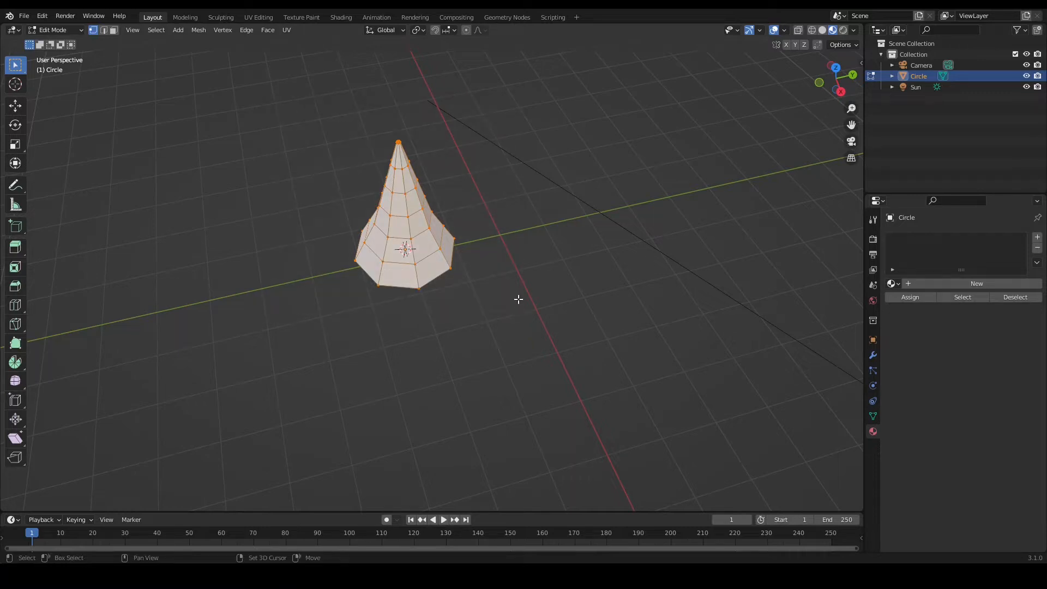
{"action": "scroll", "coordinate": [577, 200], "scroll_direction": "down", "scroll_amount": 2}
{"action": "scroll", "coordinate": [577, 199], "scroll_direction": "up", "scroll_amount": 3}
{"action": "scroll", "coordinate": [578, 198], "scroll_direction": "down", "scroll_amount": 2}
{"action": "scroll", "coordinate": [515, 184], "scroll_direction": "up", "scroll_amount": 3}
{"action": "middle_click_drag", "start_coordinate": [506, 207], "coordinate": [459, 226]}
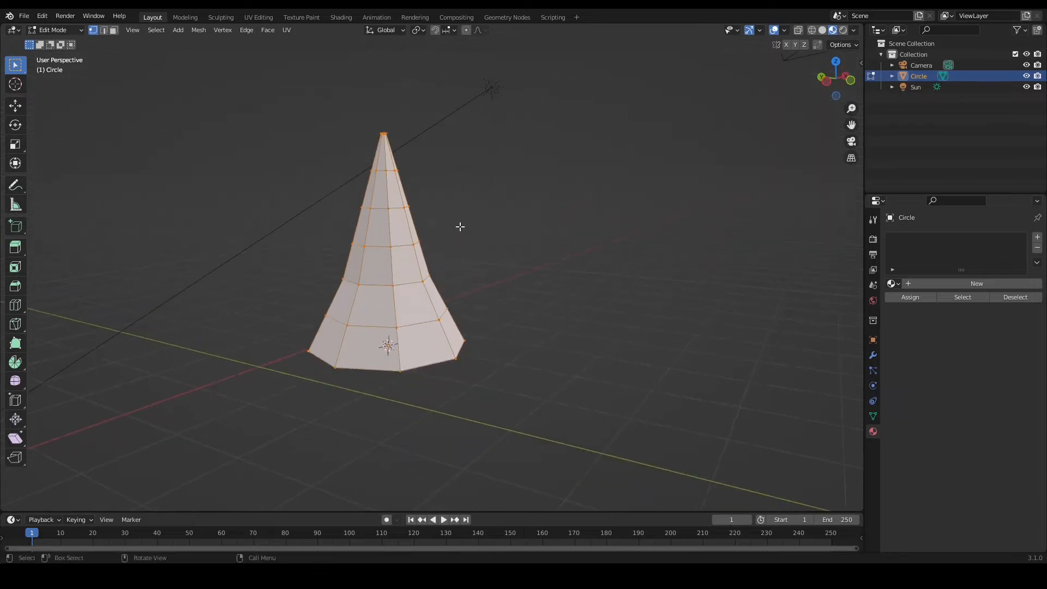
{"action": "key", "text": "ctrl+t"}
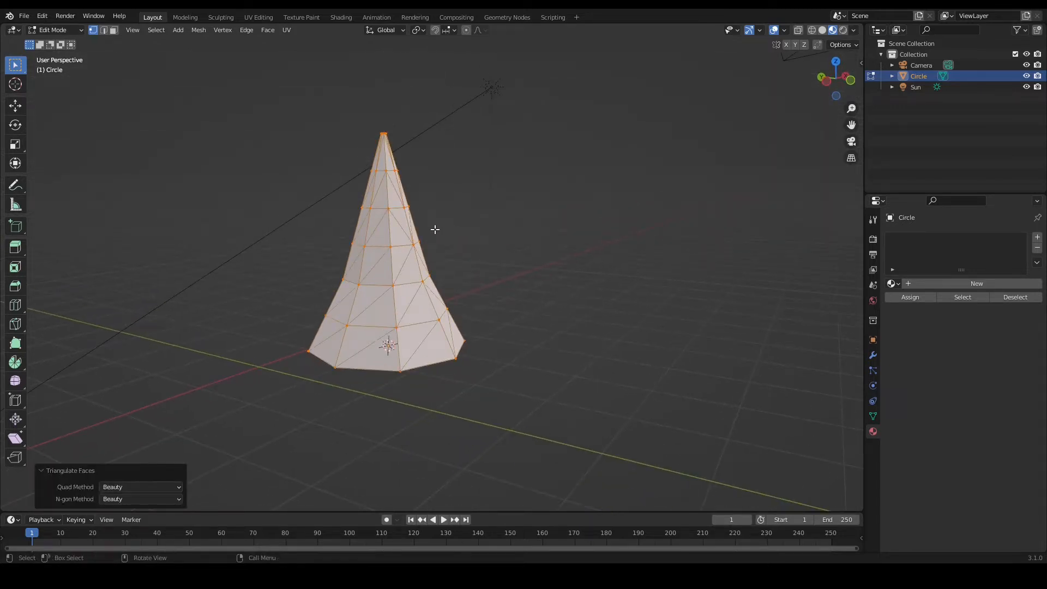
{"action": "middle_click_drag", "start_coordinate": [483, 207], "coordinate": [507, 276]}
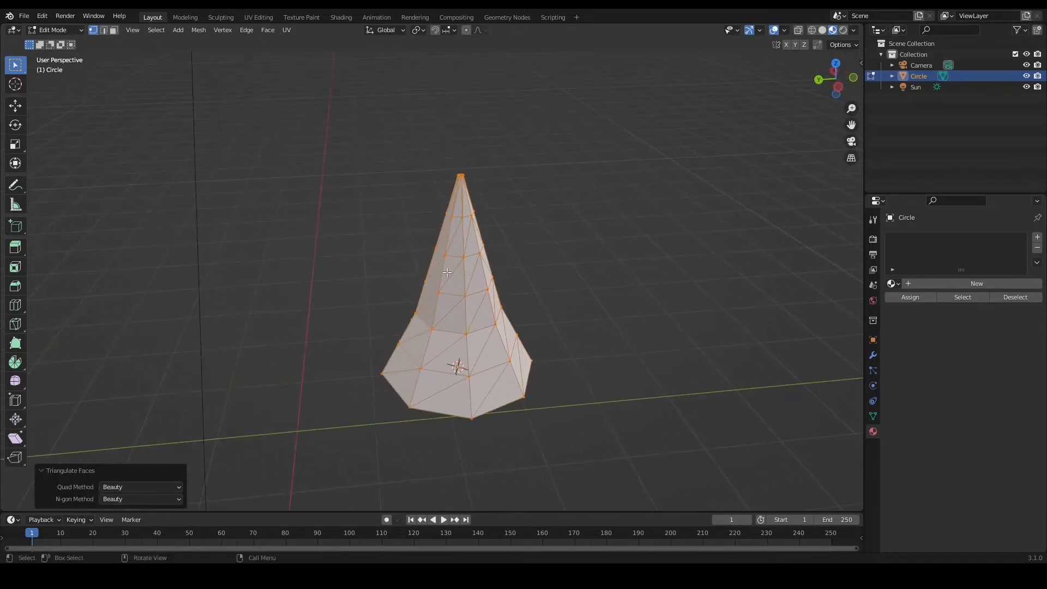
{"action": "middle_click_drag", "start_coordinate": [520, 257], "coordinate": [688, 265]}
{"action": "left_click", "coordinate": [595, 282]}
{"action": "middle_click_drag", "start_coordinate": [581, 282], "coordinate": [676, 225]}
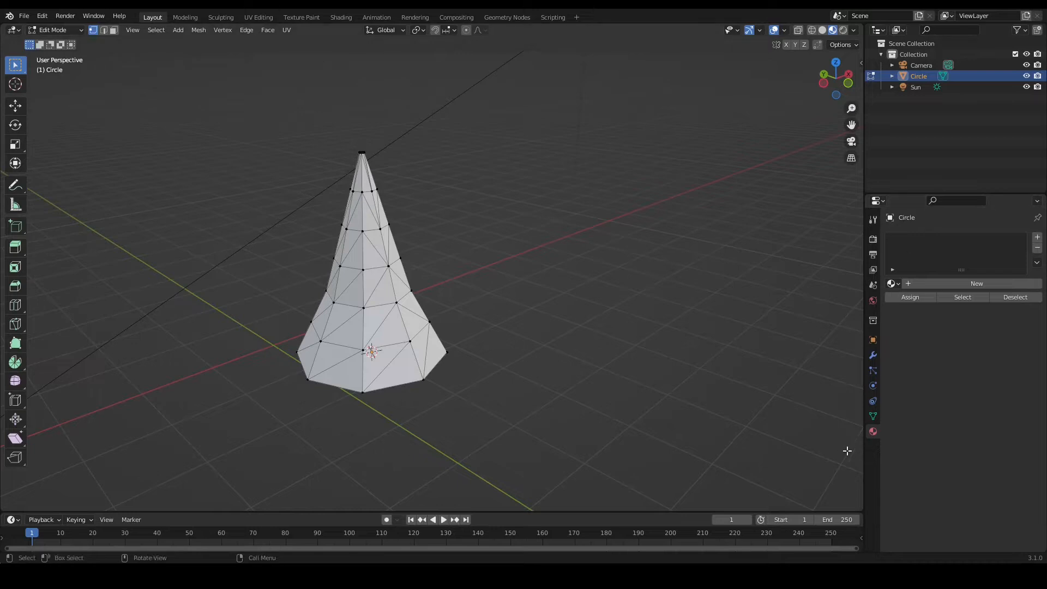
- Add a first material to the cone and darken its base colour to a mid grey
{"action": "left_click", "coordinate": [1038, 237]}
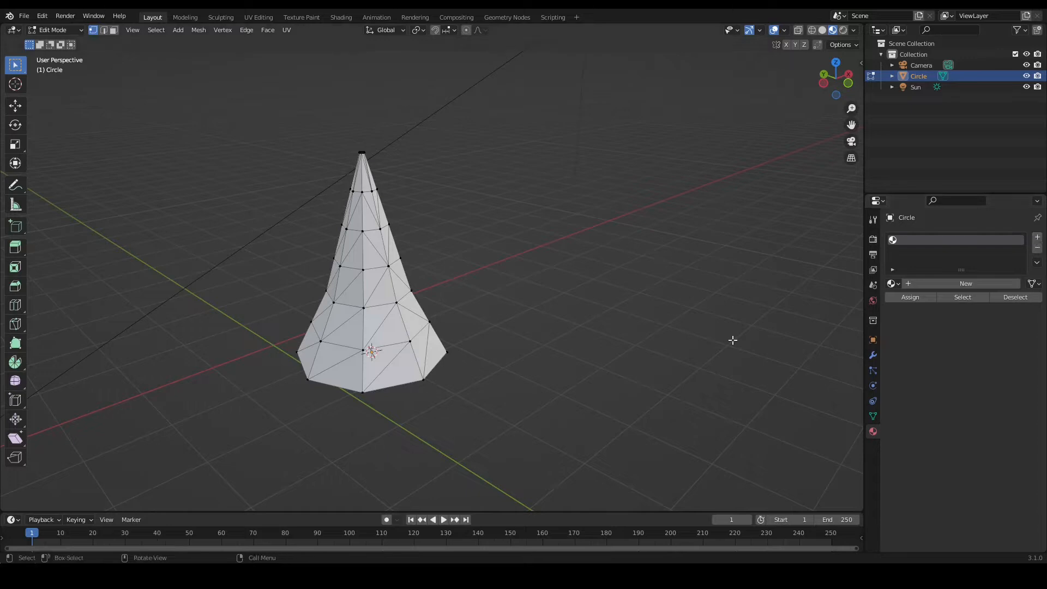
{"action": "left_click", "coordinate": [944, 284]}
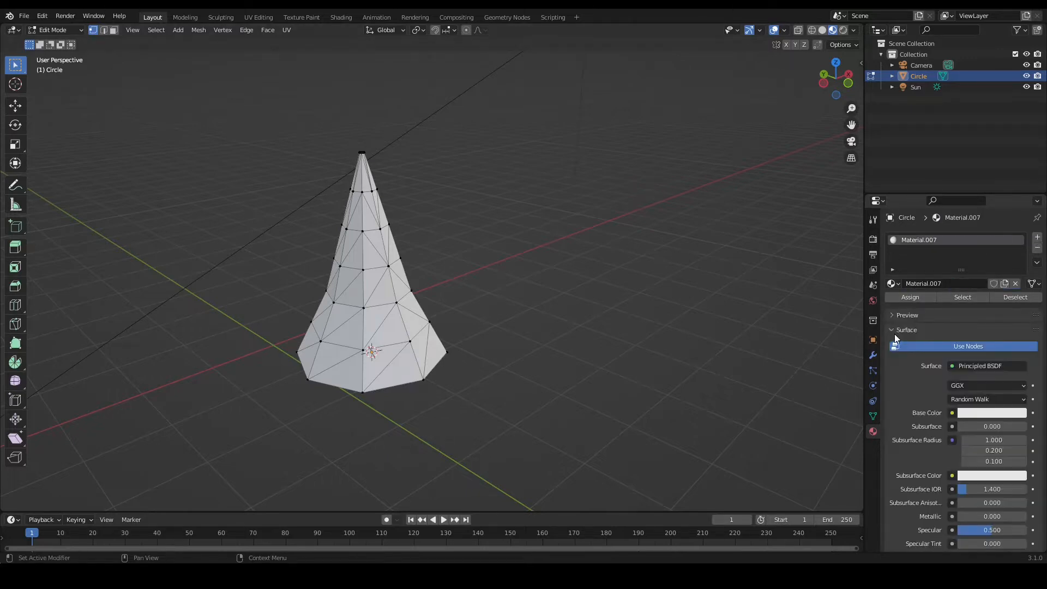
{"action": "left_click", "coordinate": [985, 414]}
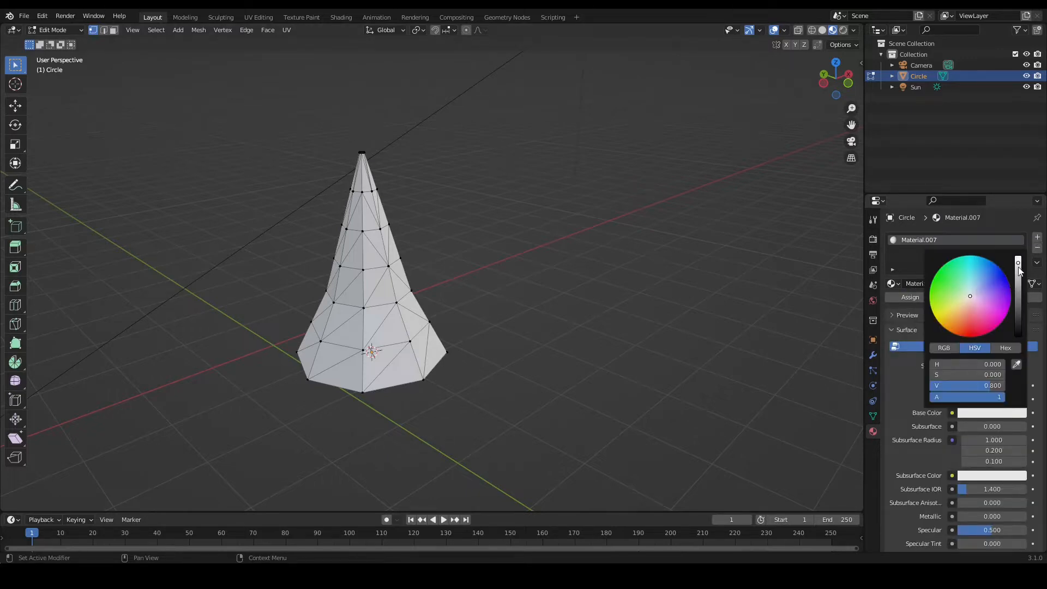
{"action": "left_click_drag", "start_coordinate": [1018, 262], "coordinate": [1017, 298]}
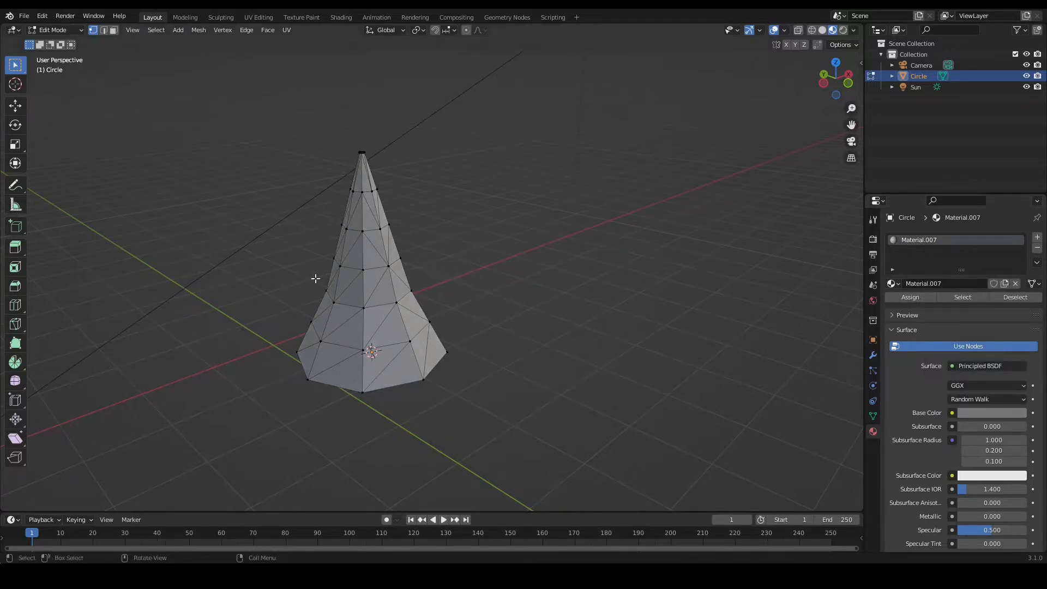
- Add a second material slot with a new material and set its base colour to pure white
{"action": "left_click", "coordinate": [1038, 238]}
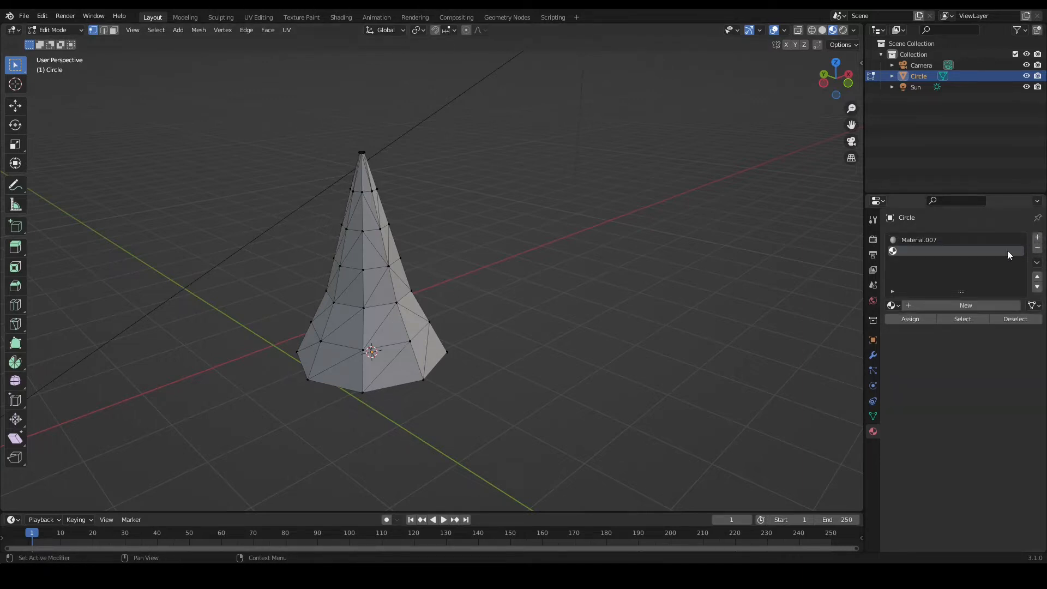
{"action": "left_click", "coordinate": [914, 306]}
{"action": "left_click", "coordinate": [984, 434]}
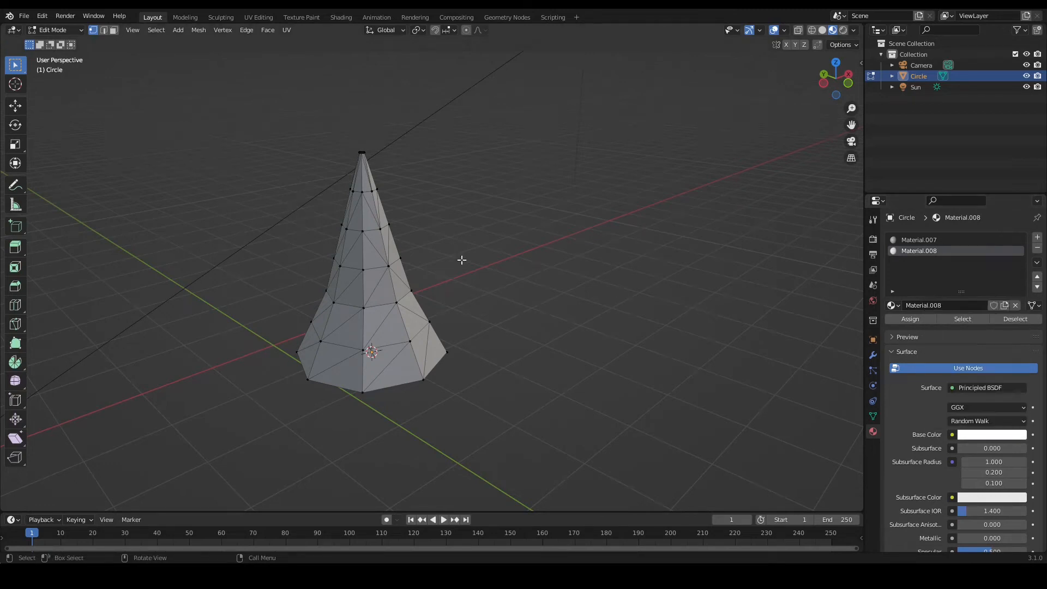
- In face selection mode, select a zigzag band of triangles around most of the cone's upper section
{"action": "left_click", "coordinate": [114, 30]}
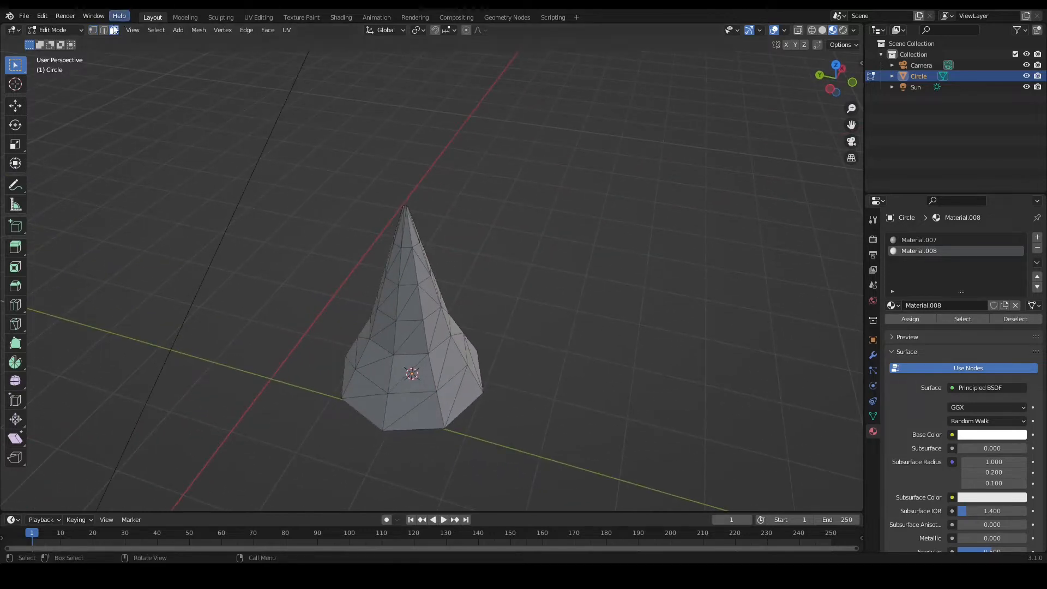
{"action": "key", "text": "1"}
{"action": "key", "text": "3"}
{"action": "middle_click_drag", "start_coordinate": [322, 205], "coordinate": [445, 166]}
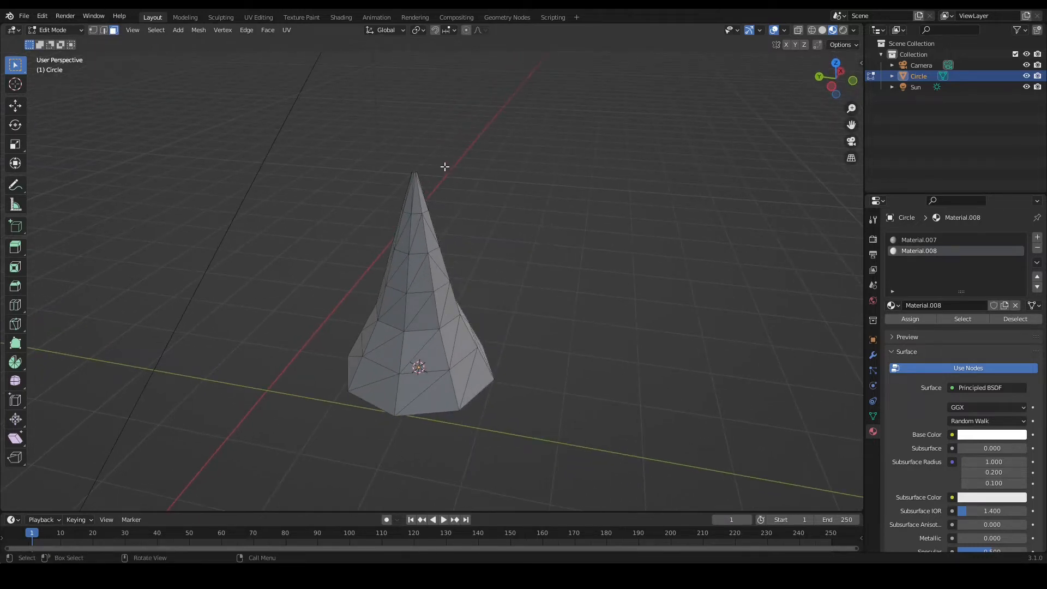
{"action": "left_click", "coordinate": [416, 265], "text": "shift"}
{"action": "left_click", "coordinate": [396, 262], "text": "shift"}
{"action": "left_click", "coordinate": [402, 238], "text": "shift"}
{"action": "left_click", "coordinate": [421, 237], "text": "shift"}
{"action": "left_click", "coordinate": [431, 243], "text": "shift"}
{"action": "left_click", "coordinate": [437, 265], "text": "shift"}
{"action": "middle_click_drag", "start_coordinate": [505, 249], "coordinate": [357, 195]}
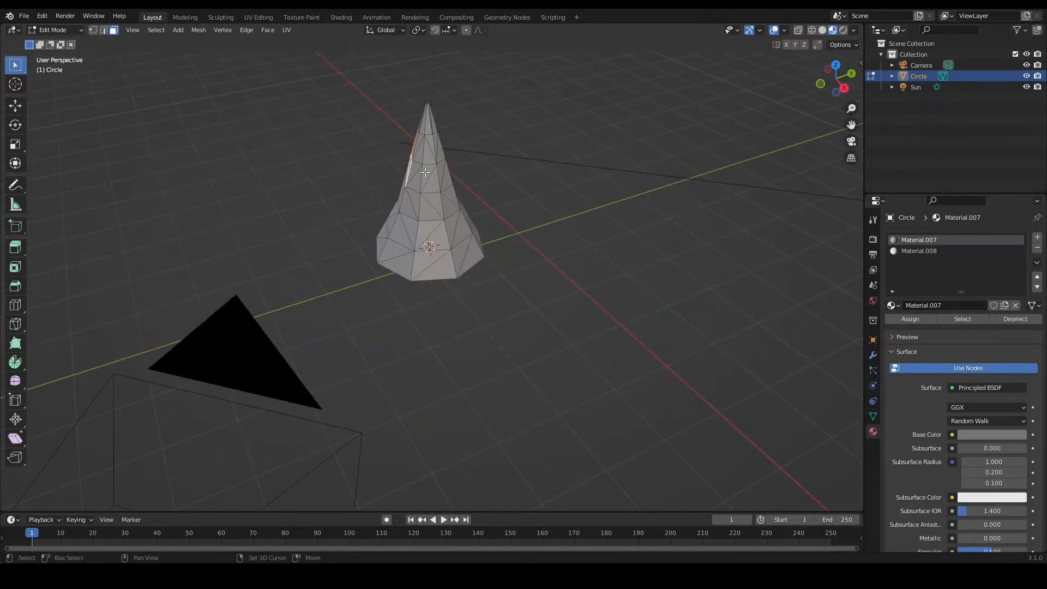
{"action": "middle_click_drag", "start_coordinate": [514, 203], "coordinate": [677, 217]}
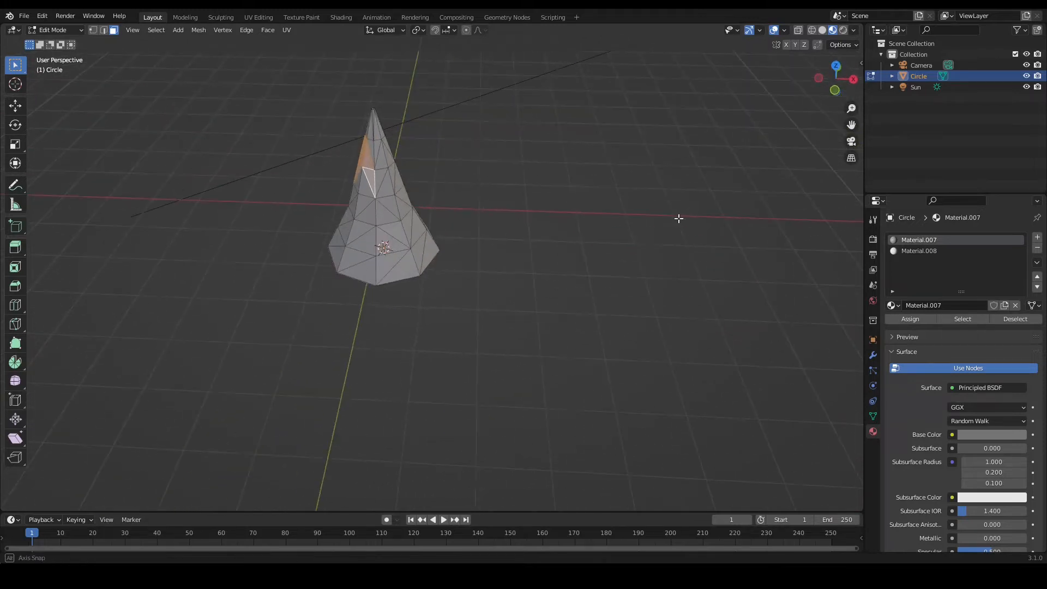
{"action": "left_click", "coordinate": [380, 165], "text": "shift"}
{"action": "left_click", "coordinate": [389, 180], "text": "shift"}
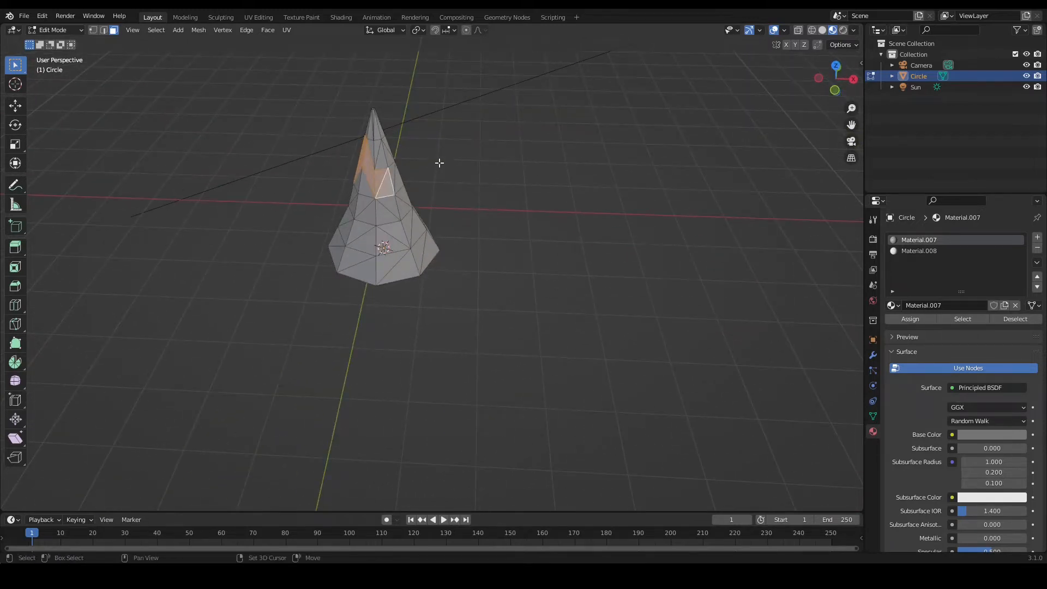
{"action": "left_click", "coordinate": [385, 192], "text": "shift"}
{"action": "mouse_move", "coordinate": [449, 165]}
{"action": "middle_mouse_down", "text": "shift"}
{"action": "mouse_move", "coordinate": [348, 199]}
{"action": "mouse_move", "coordinate": [250, 200]}
{"action": "mouse_move", "coordinate": [465, 176]}
{"action": "middle_mouse_up", "text": "shift"}
{"action": "left_click", "coordinate": [553, 192], "text": "shift"}
{"action": "left_click", "coordinate": [564, 180], "text": "shift"}
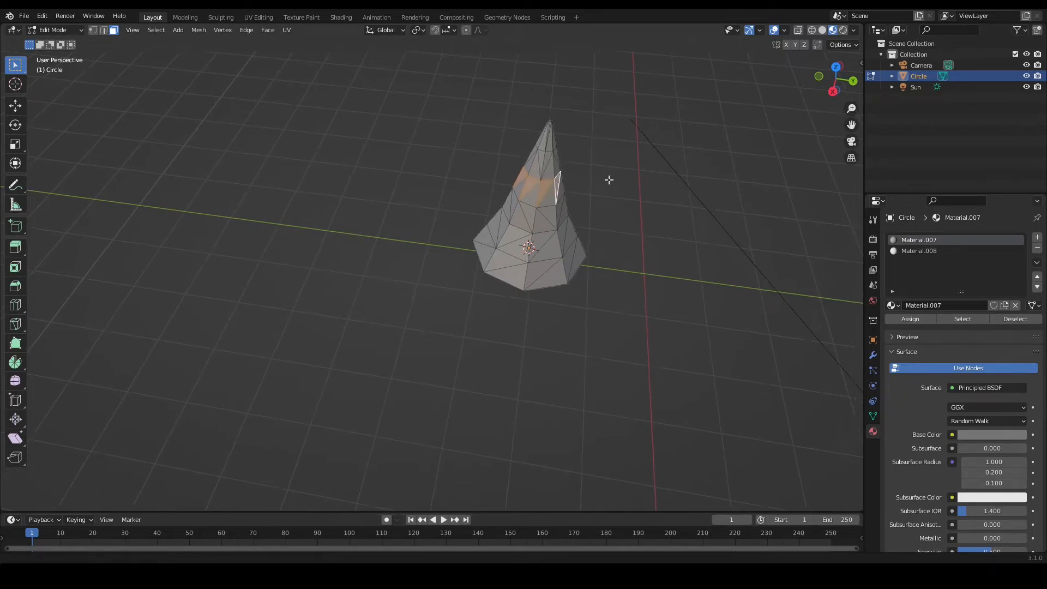
- Extend the selection with the remaining zigzag triangles and all faces above them up to the tip
{"action": "middle_click_drag", "start_coordinate": [608, 178], "coordinate": [458, 197]}
{"action": "left_click", "coordinate": [557, 307], "text": "shift"}
{"action": "left_click", "coordinate": [555, 290], "text": "shift"}
{"action": "left_click", "coordinate": [562, 290], "text": "shift"}
{"action": "left_click", "coordinate": [550, 277], "text": "shift"}
{"action": "left_click", "coordinate": [564, 258], "text": "shift"}
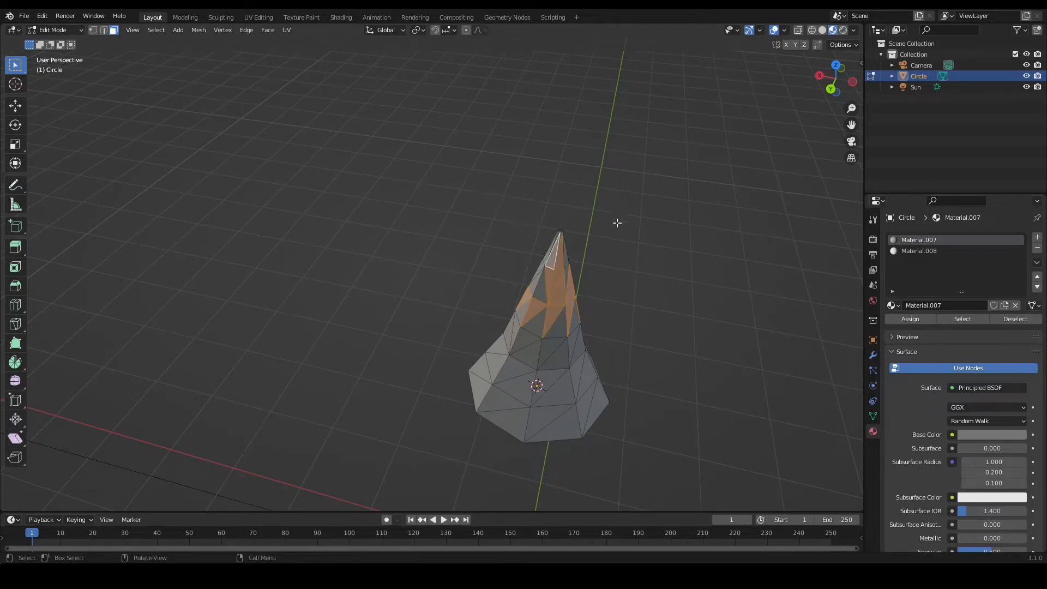
{"action": "left_click_drag", "start_coordinate": [467, 167], "coordinate": [642, 295], "text": "shift"}
{"action": "middle_click_drag", "start_coordinate": [741, 290], "coordinate": [505, 278]}
{"action": "left_click_drag", "start_coordinate": [212, 189], "coordinate": [349, 268], "text": "shift"}
{"action": "middle_click_drag", "start_coordinate": [376, 271], "coordinate": [259, 274]}
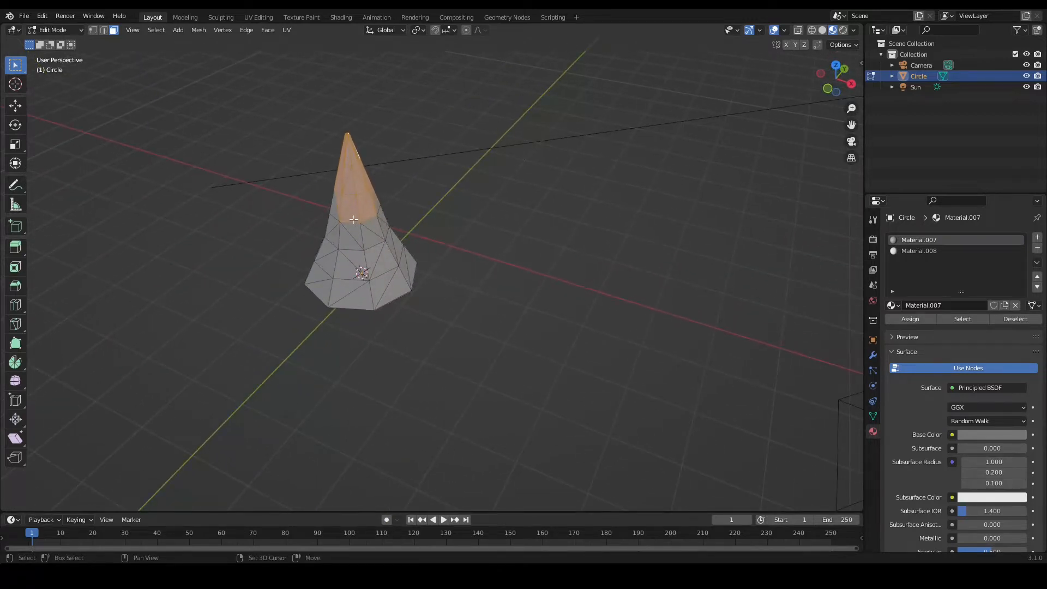
- Assign the white Material.008 to the selected tip faces and clear the selection
{"action": "middle_click_drag", "start_coordinate": [366, 217], "coordinate": [740, 247]}
{"action": "middle_click_drag", "start_coordinate": [568, 172], "coordinate": [818, 251]}
{"action": "left_click", "coordinate": [932, 251]}
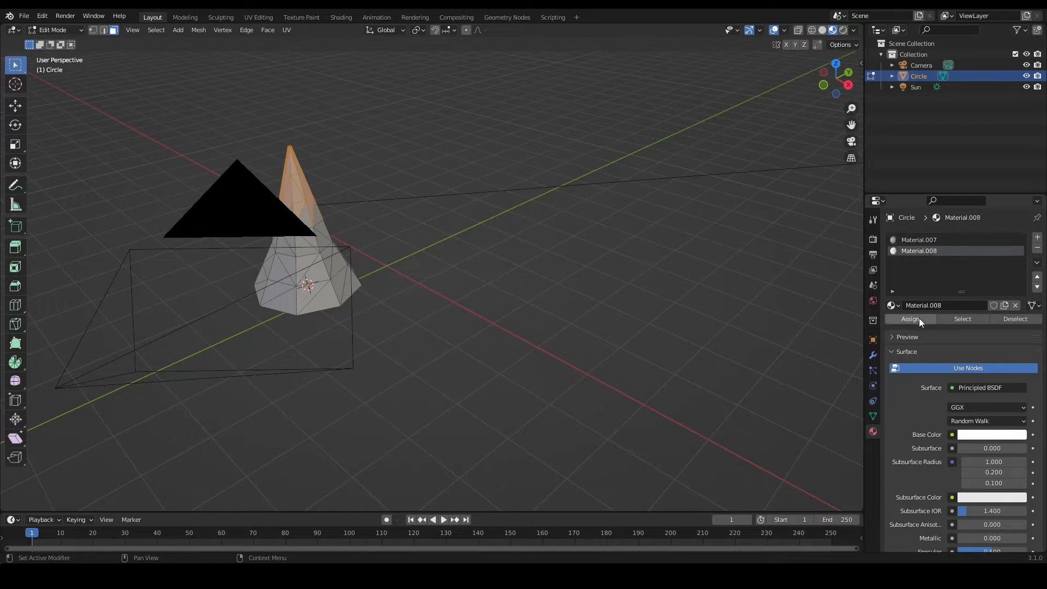
{"action": "left_click", "coordinate": [917, 321]}
{"action": "left_click", "coordinate": [480, 295]}
{"action": "middle_click_drag", "start_coordinate": [480, 294], "coordinate": [639, 273]}
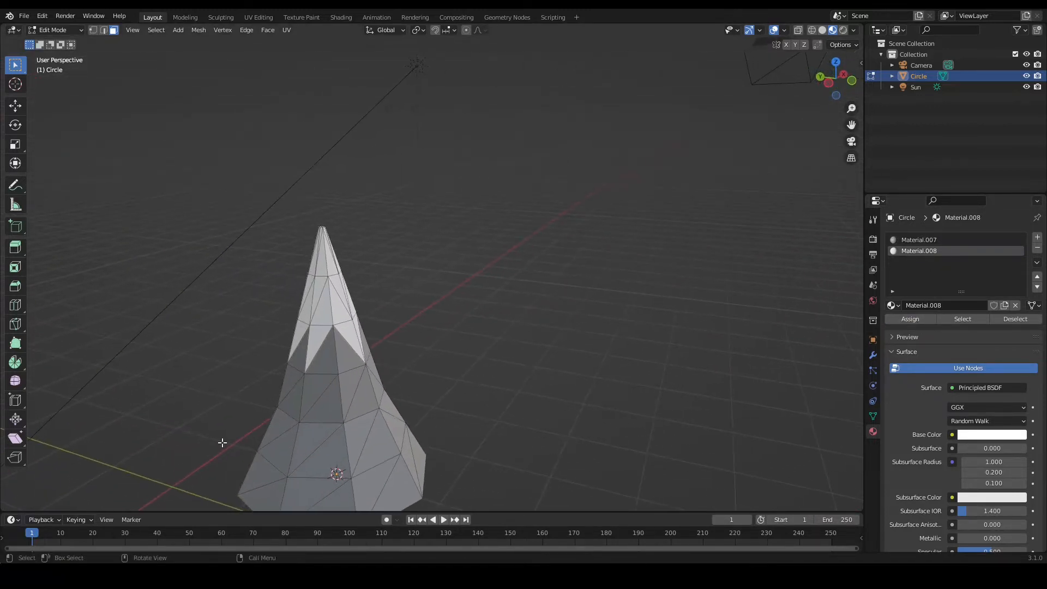
- Compare how the white tip looks in solid, rendered and material preview shading
{"action": "scroll", "coordinate": [329, 472], "scroll_direction": "down", "scroll_amount": 3}
{"action": "scroll", "coordinate": [349, 428], "scroll_direction": "up", "scroll_amount": 5}
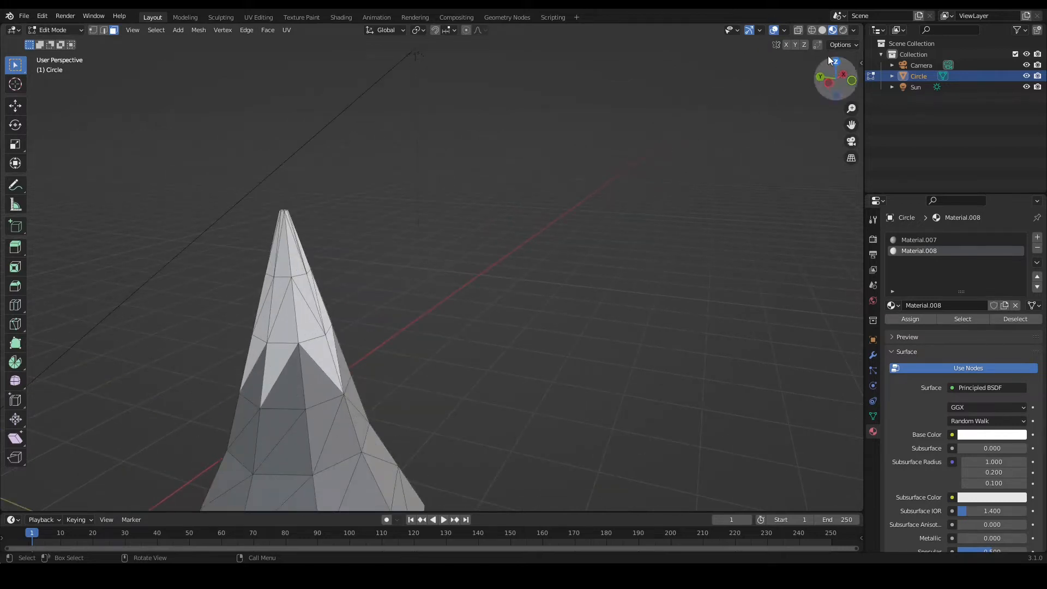
{"action": "left_click", "coordinate": [822, 30]}
{"action": "scroll", "coordinate": [577, 224], "scroll_direction": "down", "scroll_amount": 4}
{"action": "scroll", "coordinate": [572, 226], "scroll_direction": "up", "scroll_amount": 4}
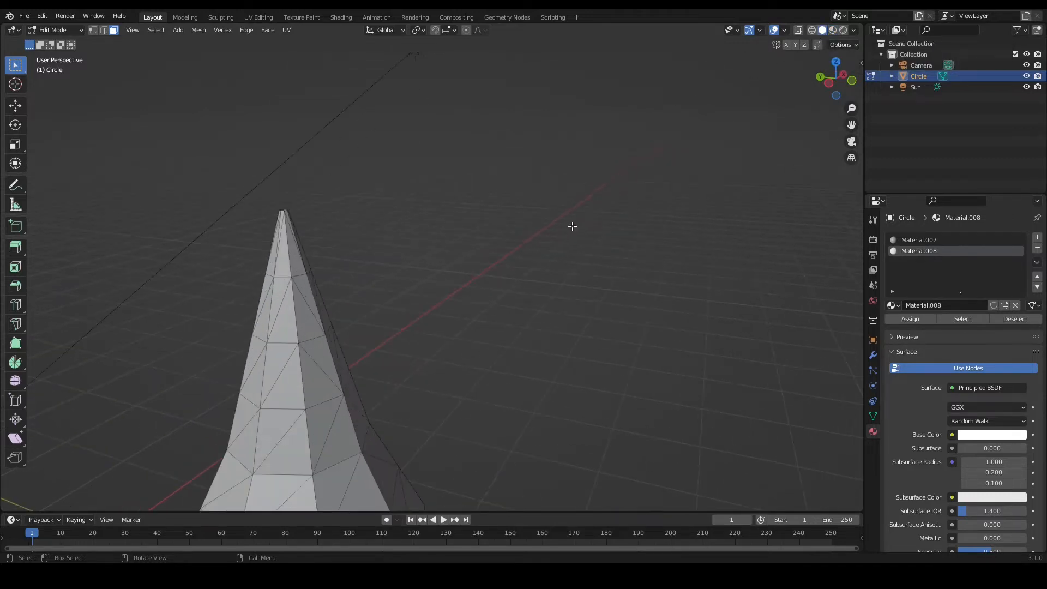
{"action": "left_click", "coordinate": [832, 30]}
{"action": "left_click", "coordinate": [844, 30]}
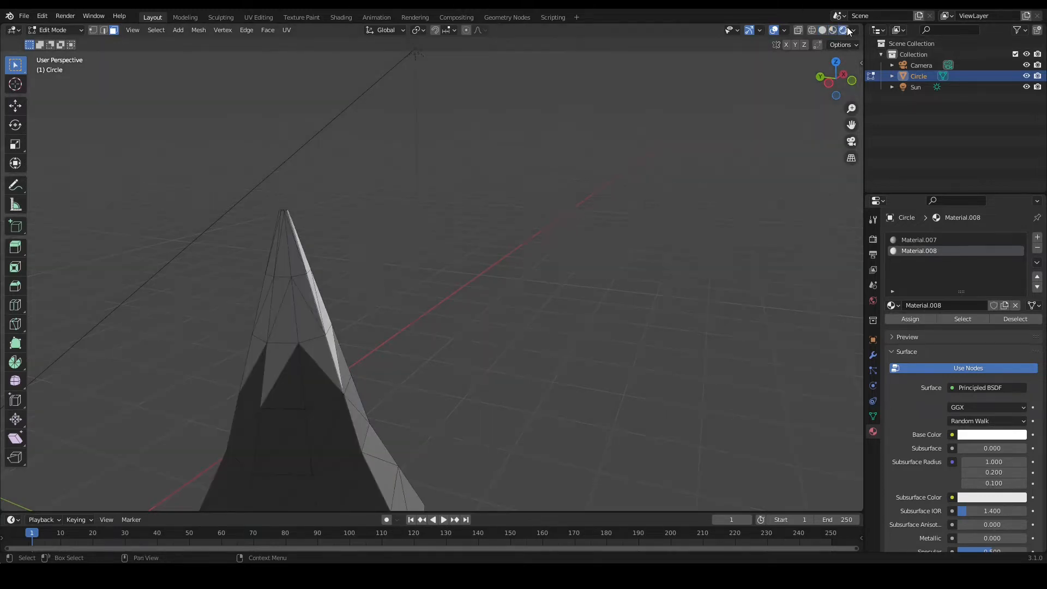
{"action": "middle_click_drag", "start_coordinate": [260, 318], "coordinate": [710, 116]}
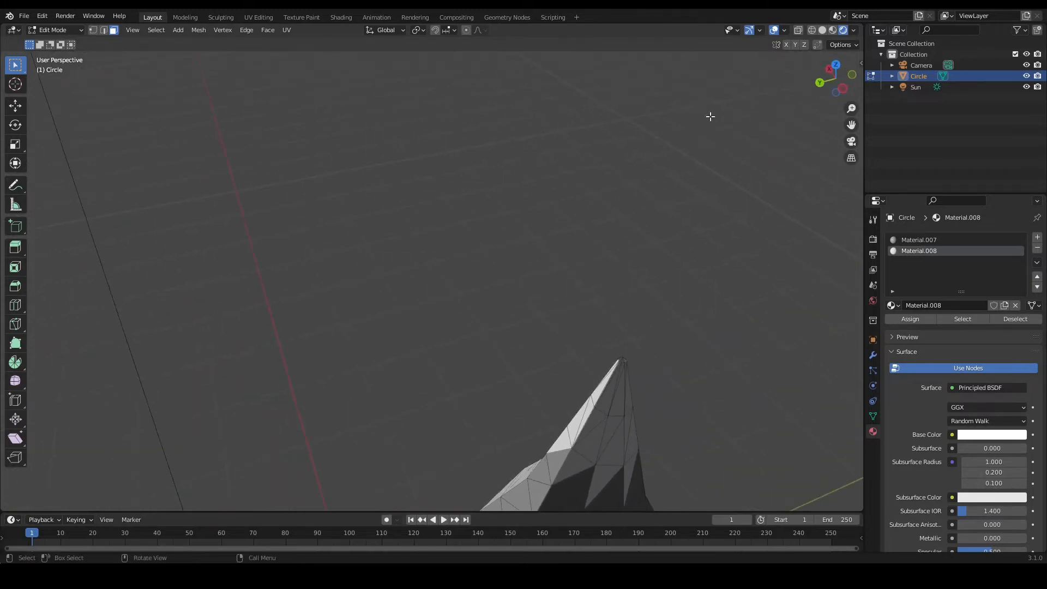
{"action": "left_click", "coordinate": [833, 30]}
- Select the grey triangles in the notches of the white cap and some downward-pointing ones below, around part of the cone
{"action": "mouse_move", "coordinate": [692, 338]}
{"action": "middle_mouse_down"}
{"action": "mouse_move", "coordinate": [629, 288]}
{"action": "mouse_move", "coordinate": [458, 380]}
{"action": "mouse_move", "coordinate": [666, 404]}
{"action": "mouse_move", "coordinate": [752, 400]}
{"action": "mouse_move", "coordinate": [533, 404]}
{"action": "mouse_move", "coordinate": [505, 392]}
{"action": "mouse_move", "coordinate": [542, 398]}
{"action": "mouse_move", "coordinate": [460, 395]}
{"action": "mouse_move", "coordinate": [402, 416]}
{"action": "mouse_move", "coordinate": [408, 218]}
{"action": "middle_mouse_up"}
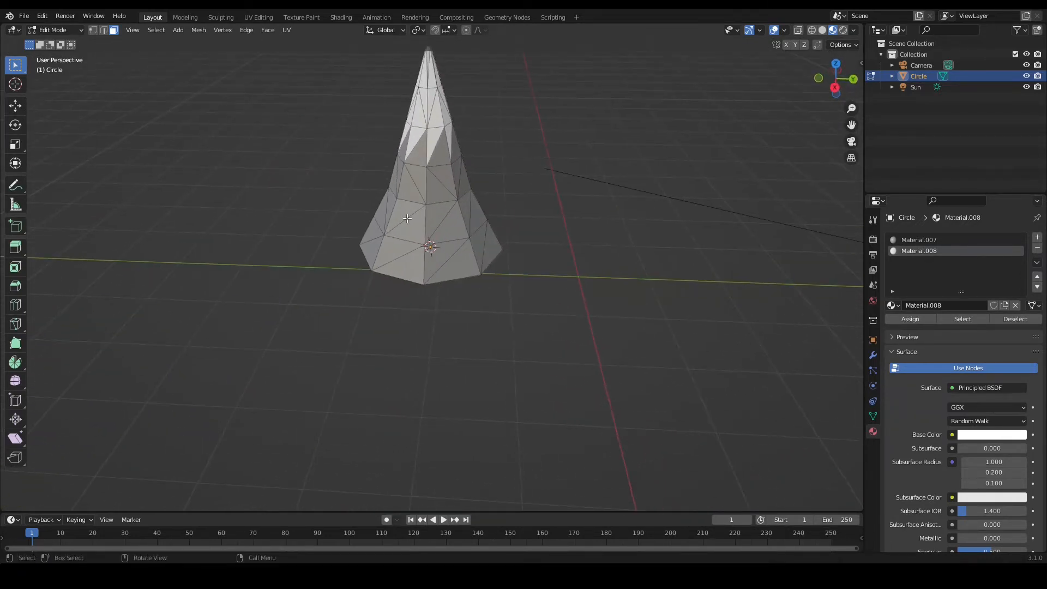
{"action": "left_click", "coordinate": [415, 148], "text": "shift"}
{"action": "left_click", "coordinate": [420, 183], "text": "shift"}
{"action": "left_click", "coordinate": [447, 167], "text": "shift"}
{"action": "middle_click_drag", "start_coordinate": [502, 164], "coordinate": [805, 274]}
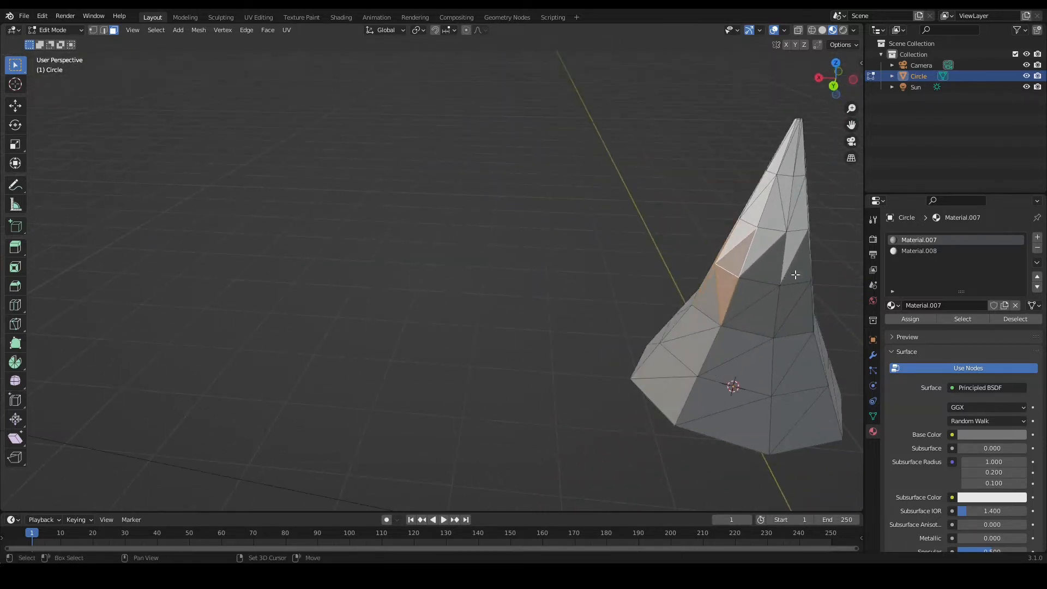
{"action": "middle_click_drag", "start_coordinate": [854, 329], "coordinate": [750, 290], "text": "shift"}
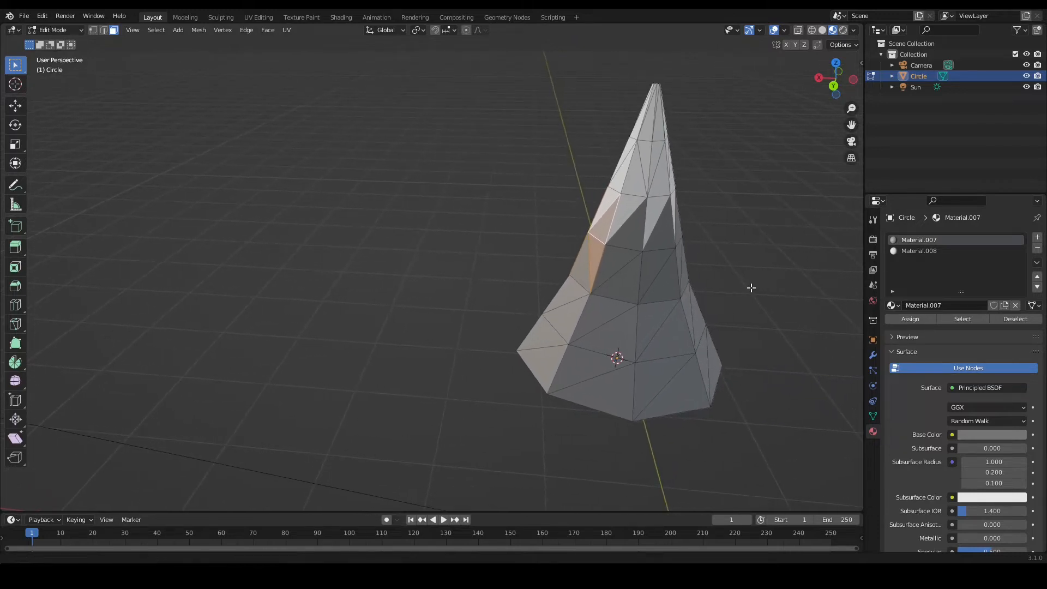
{"action": "left_click", "coordinate": [623, 257], "text": "shift"}
{"action": "left_click", "coordinate": [630, 238], "text": "shift"}
{"action": "left_click", "coordinate": [652, 257], "text": "shift"}
{"action": "middle_click_drag", "start_coordinate": [726, 236], "coordinate": [472, 240], "text": "shift"}
{"action": "left_click", "coordinate": [571, 226], "text": "shift"}
{"action": "left_click", "coordinate": [491, 256], "text": "shift"}
{"action": "left_click", "coordinate": [473, 296], "text": "shift"}
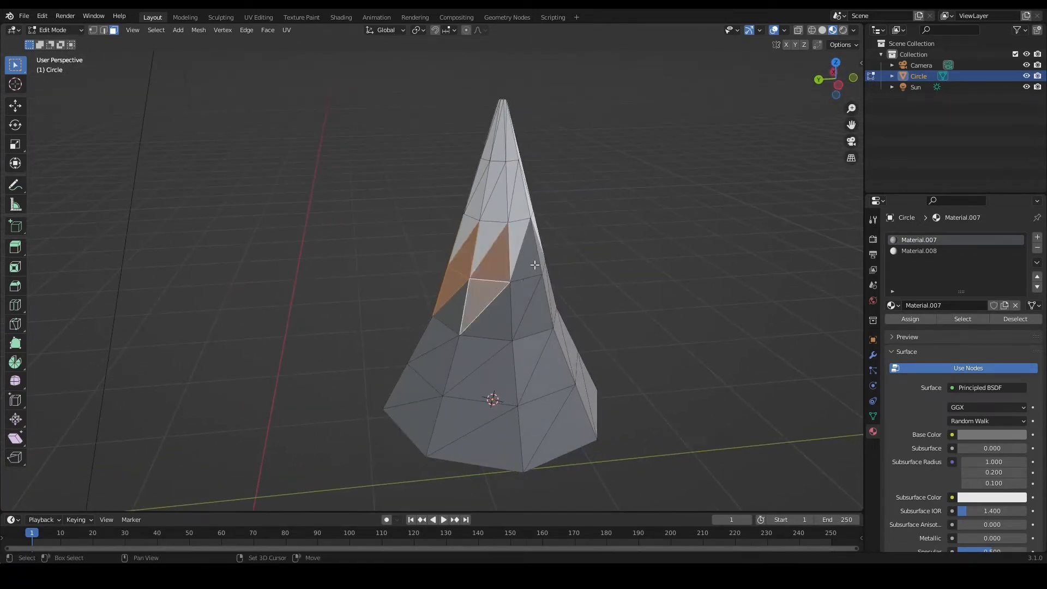
- Add the notch triangles and lower faces around the rest of the cone to the selection and assign the white Material.008
{"action": "middle_click_drag", "start_coordinate": [631, 253], "coordinate": [491, 300]}
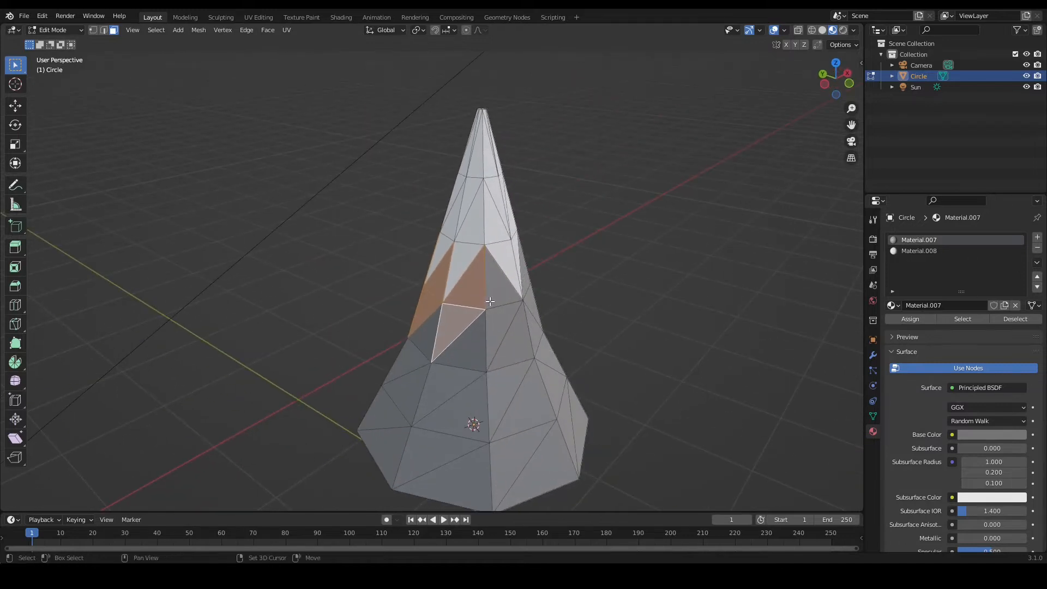
{"action": "left_click", "coordinate": [494, 336], "text": "shift"}
{"action": "left_click", "coordinate": [491, 291], "text": "shift"}
{"action": "middle_click_drag", "start_coordinate": [558, 285], "coordinate": [440, 299]}
{"action": "left_click", "coordinate": [440, 299], "text": "shift"}
{"action": "left_click", "coordinate": [439, 335], "text": "shift"}
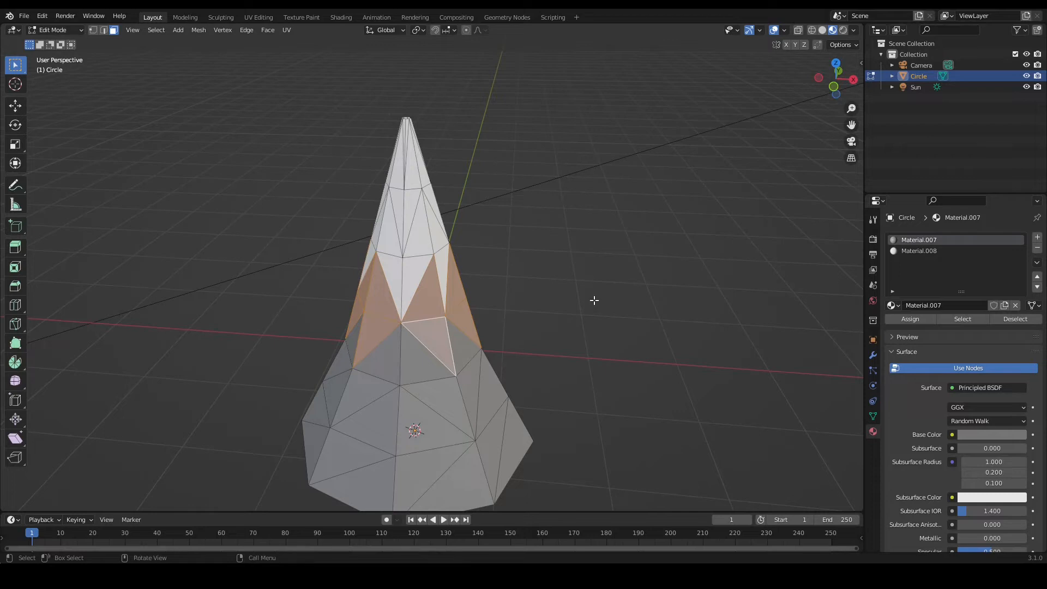
{"action": "middle_click_drag", "start_coordinate": [596, 301], "coordinate": [502, 290]}
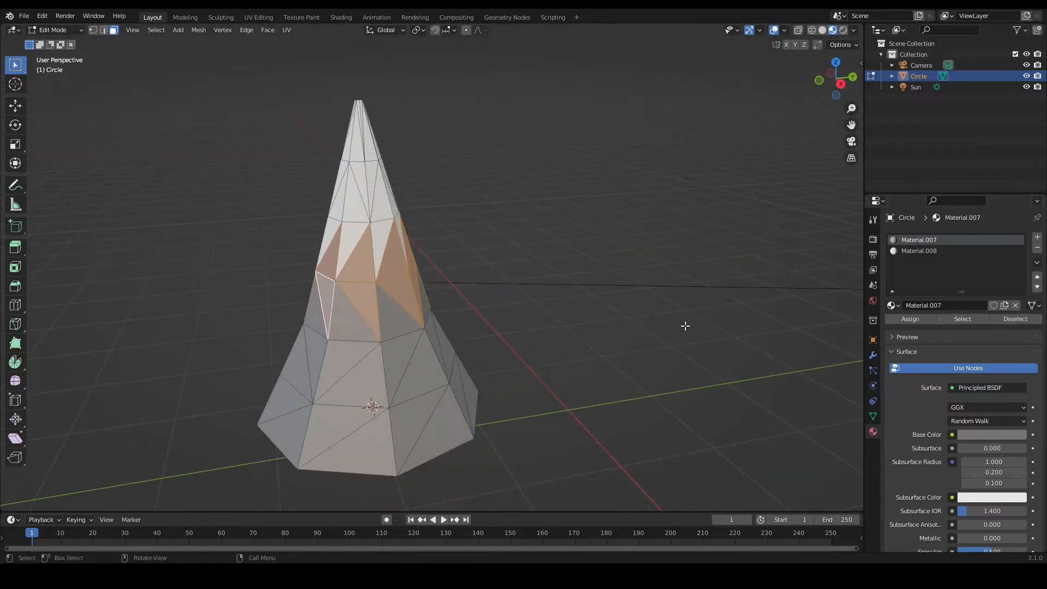
{"action": "left_click", "coordinate": [908, 251]}
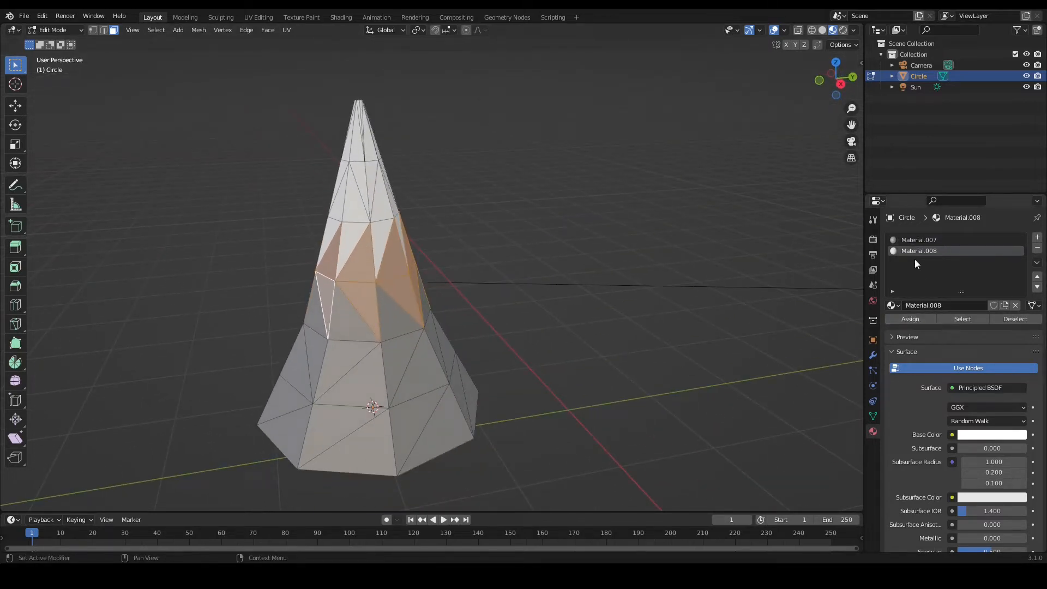
{"action": "left_click", "coordinate": [917, 319]}
{"action": "key", "text": "alt+a"}
{"action": "middle_click_drag", "start_coordinate": [563, 288], "coordinate": [1, 298]}
{"action": "middle_click_drag", "start_coordinate": [133, 282], "coordinate": [350, 138]}
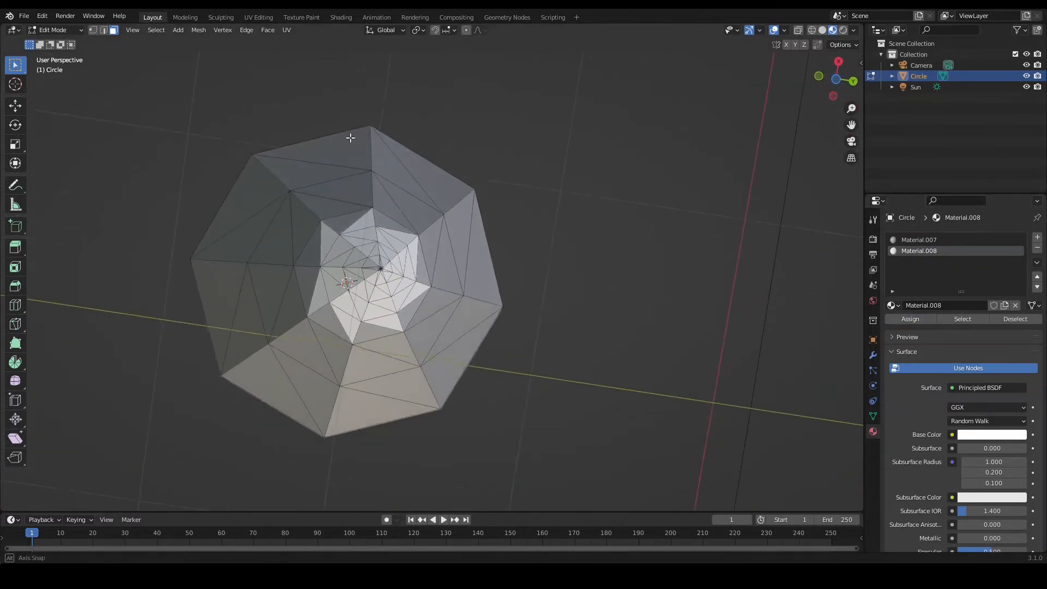
- Select the vertices around the cone's open base and fill the opening with a face
{"action": "scroll", "coordinate": [350, 138], "scroll_direction": "up", "scroll_amount": 8}
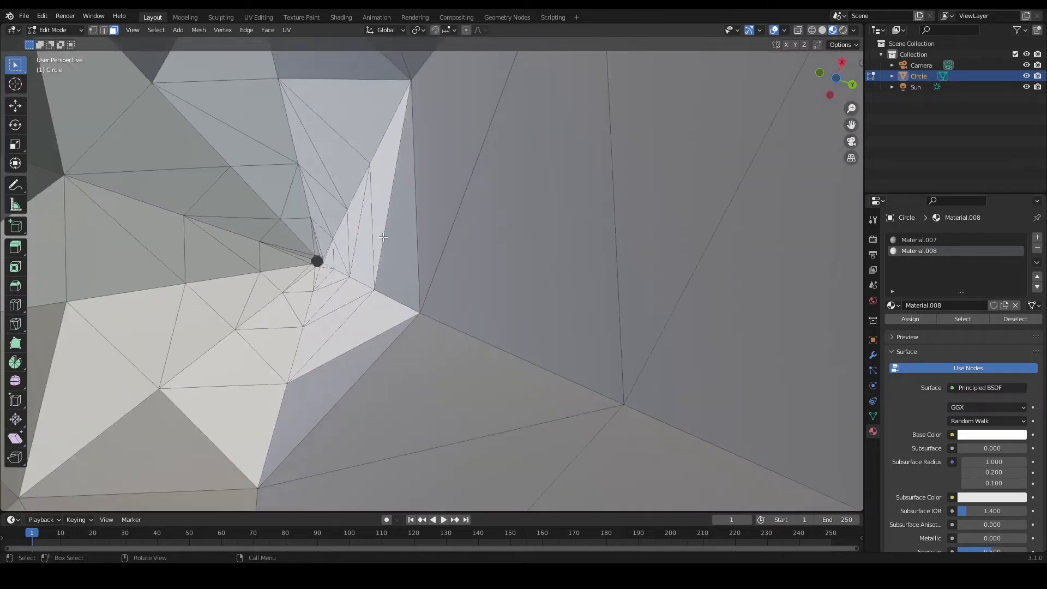
{"action": "scroll", "coordinate": [384, 236], "scroll_direction": "down", "scroll_amount": 10}
{"action": "middle_click_drag", "start_coordinate": [508, 270], "coordinate": [252, 369]}
{"action": "middle_click_drag", "start_coordinate": [507, 297], "coordinate": [456, 262]}
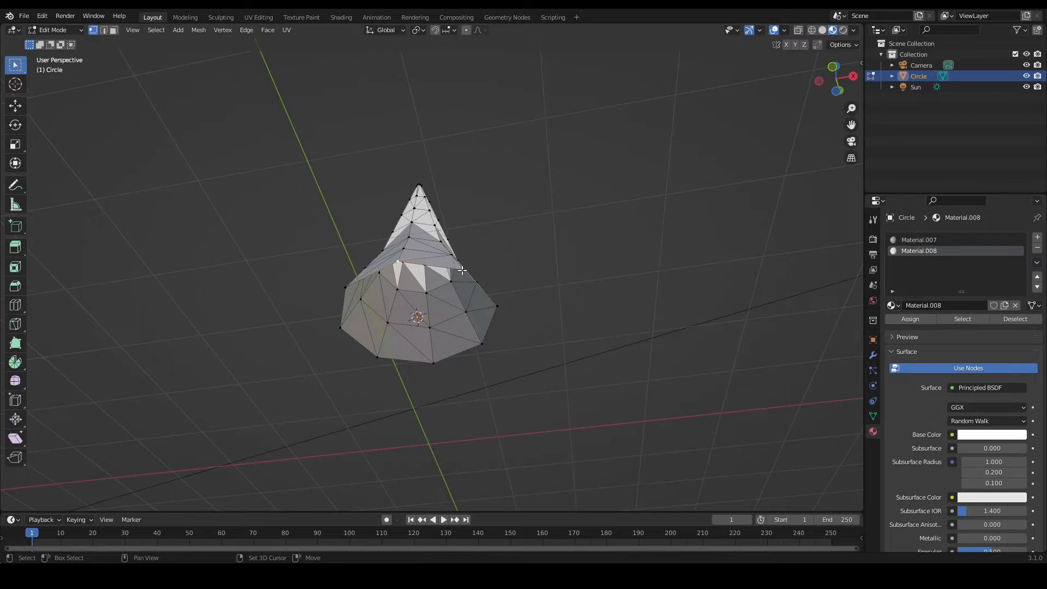
{"action": "left_click", "coordinate": [496, 305], "text": "shift"}
{"action": "left_click", "coordinate": [481, 342], "text": "shift"}
{"action": "left_click", "coordinate": [377, 358], "text": "shift"}
{"action": "left_click", "coordinate": [340, 326], "text": "shift"}
{"action": "left_click", "coordinate": [345, 287], "text": "shift"}
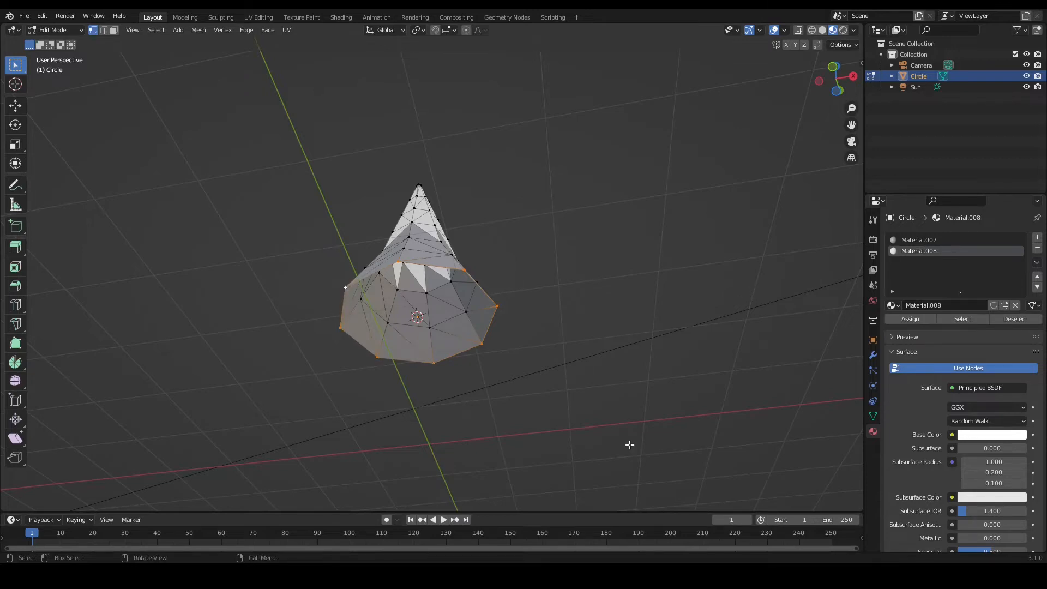
{"action": "key", "text": "f"}
{"action": "middle_click_drag", "start_coordinate": [542, 318], "coordinate": [664, 271]}
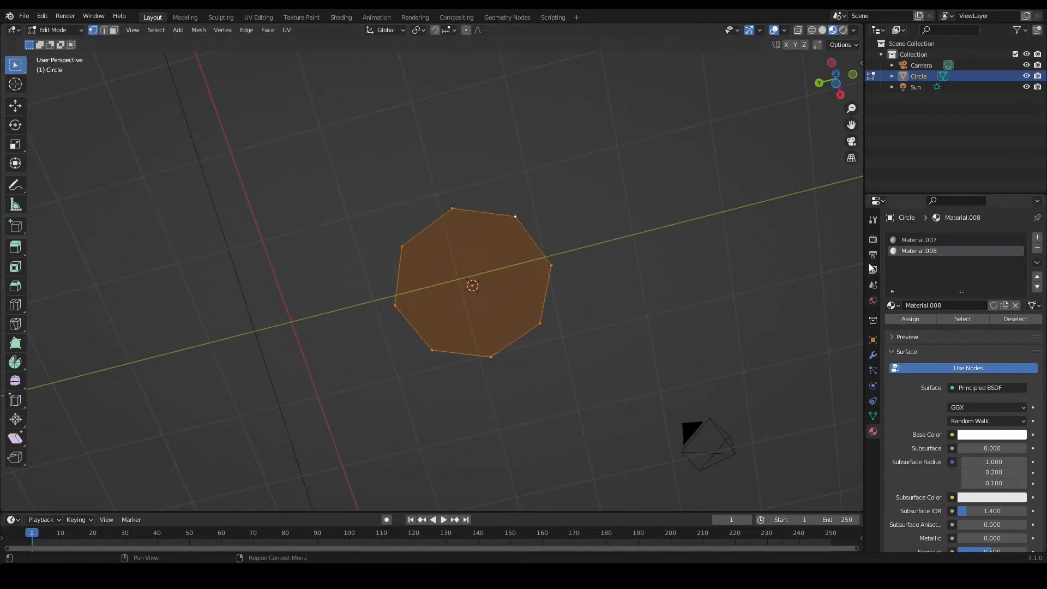
- Assign the grey Material.007 to the new base face and clear the selection
{"action": "left_click", "coordinate": [918, 241]}
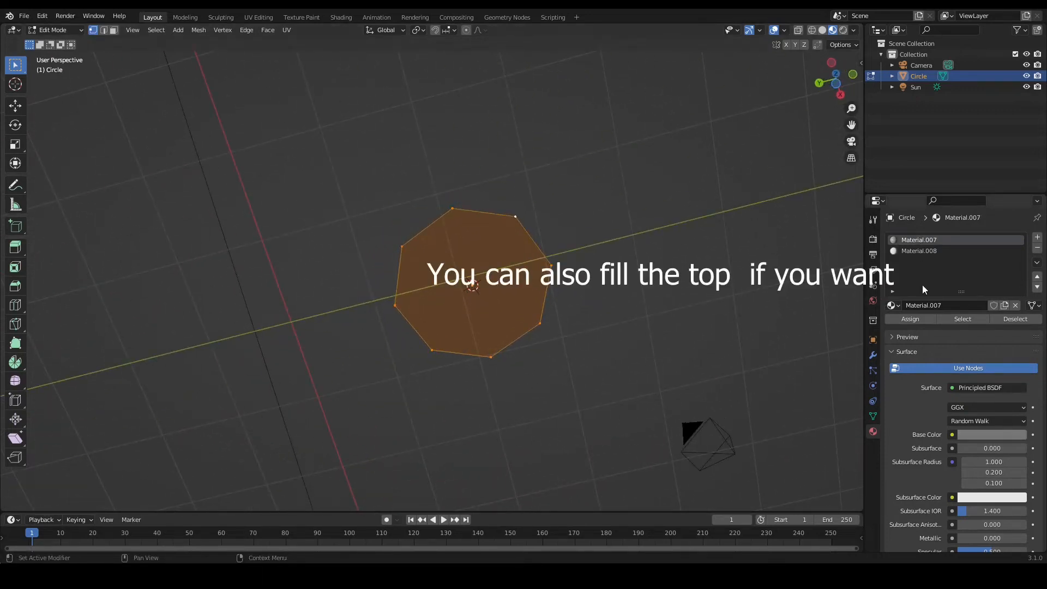
{"action": "left_click", "coordinate": [916, 314]}
{"action": "left_click", "coordinate": [654, 337]}
{"action": "middle_click_drag", "start_coordinate": [654, 336], "coordinate": [439, 238]}
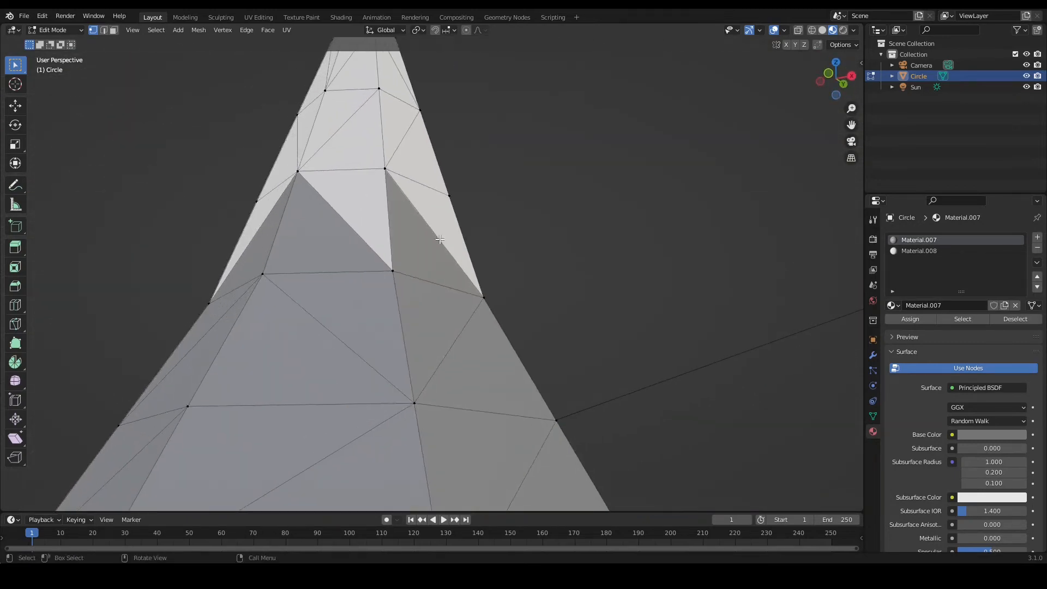
{"action": "scroll", "coordinate": [440, 239], "scroll_direction": "down", "scroll_amount": 5}
{"action": "middle_click_drag", "start_coordinate": [497, 285], "coordinate": [266, 384]}
{"action": "scroll", "coordinate": [625, 320], "scroll_direction": "down", "scroll_amount": 4}
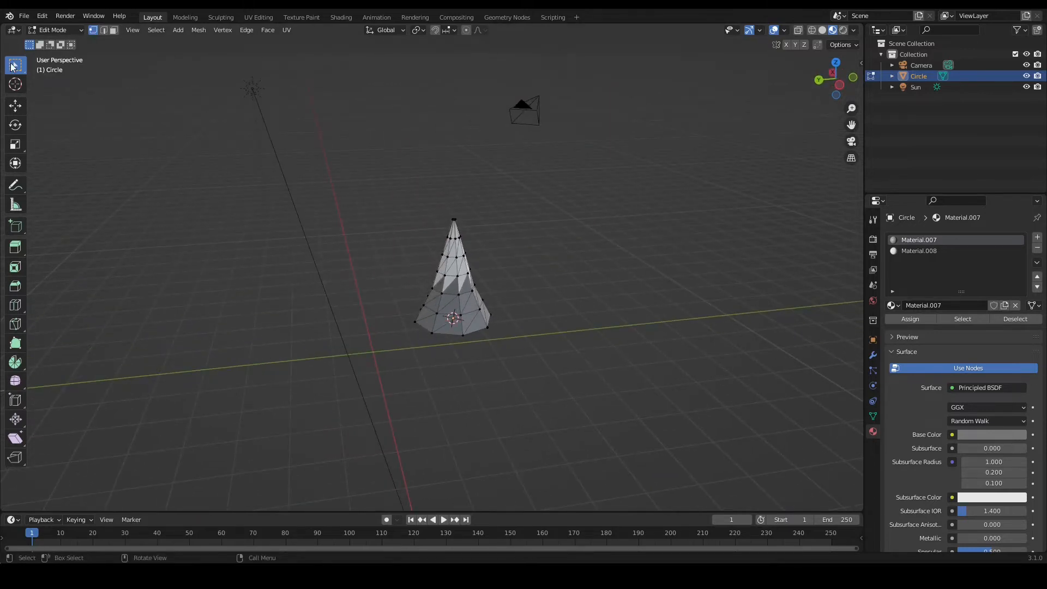
- Place the 3D cursor on empty ground away from the cone and add a 2 m plane there as a separate object
{"action": "left_click", "coordinate": [15, 84]}
{"action": "left_click", "coordinate": [240, 366]}
{"action": "middle_click_drag", "start_coordinate": [250, 388], "coordinate": [341, 369]}
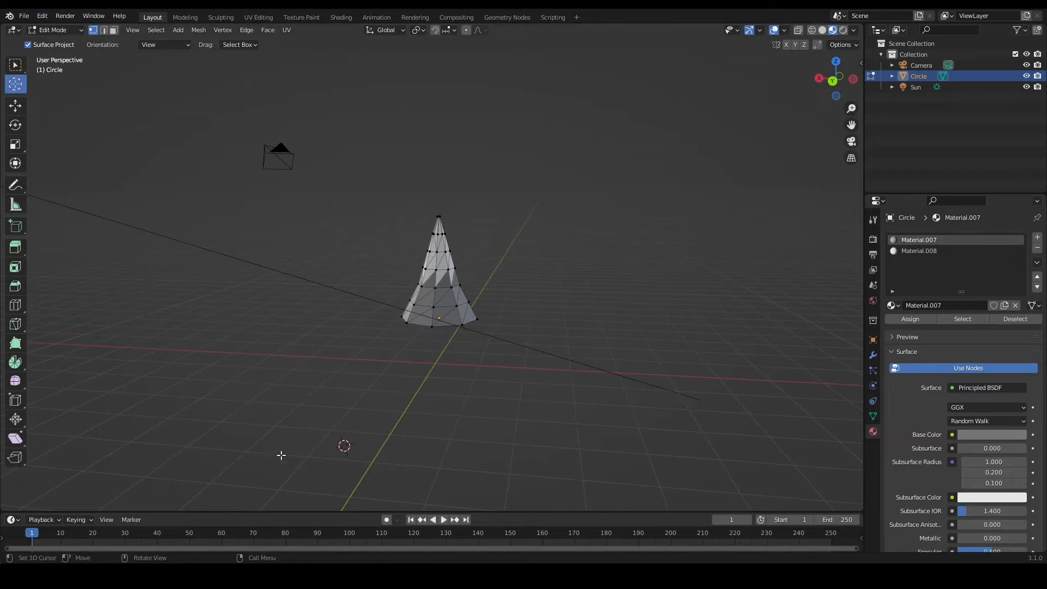
{"action": "key", "text": "Tab"}
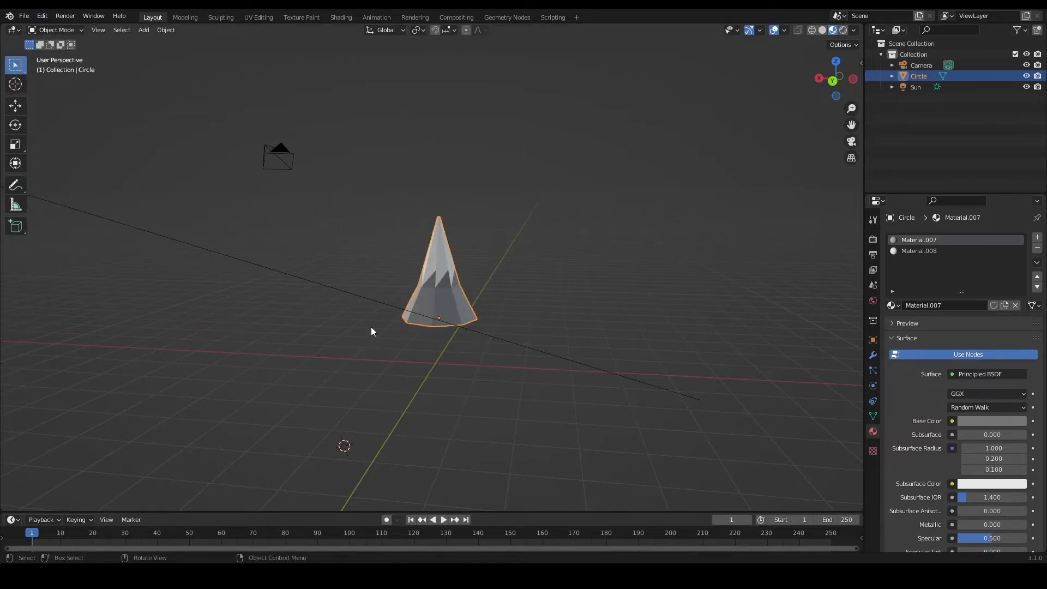
{"action": "key", "text": "shift+a"}
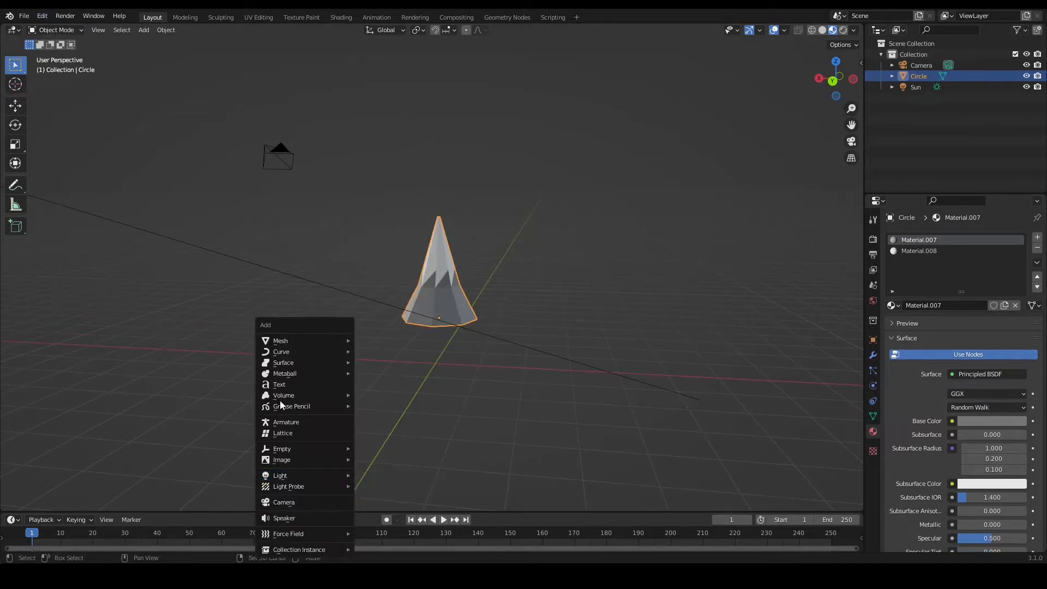
{"action": "mouse_move", "coordinate": [289, 339]}
{"action": "left_click", "coordinate": [372, 340]}
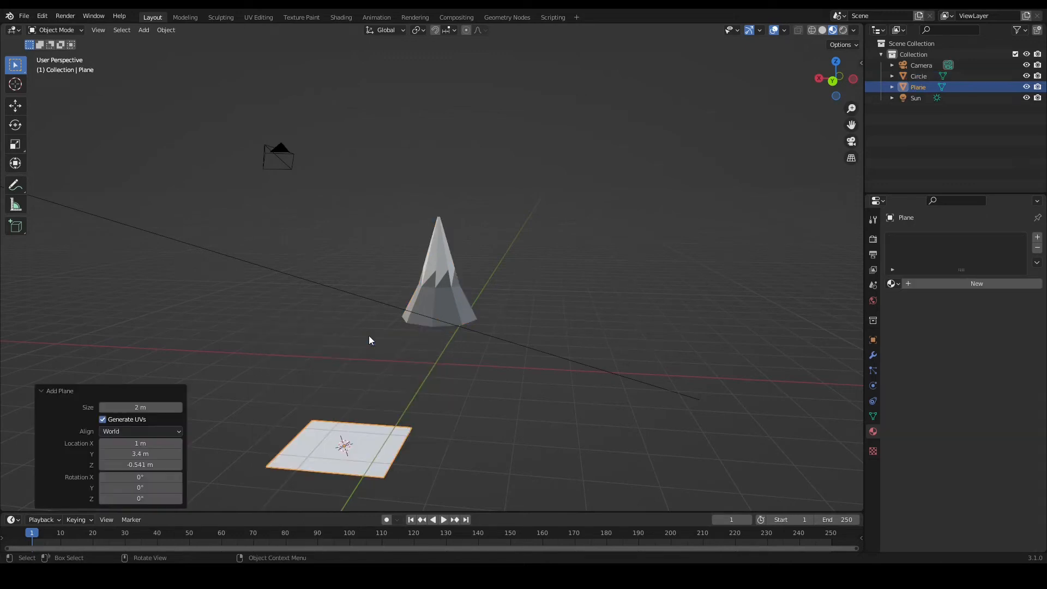
- Raise the new plane about 0.74 m along the Z axis
{"action": "middle_click_drag", "start_coordinate": [534, 408], "coordinate": [451, 481]}
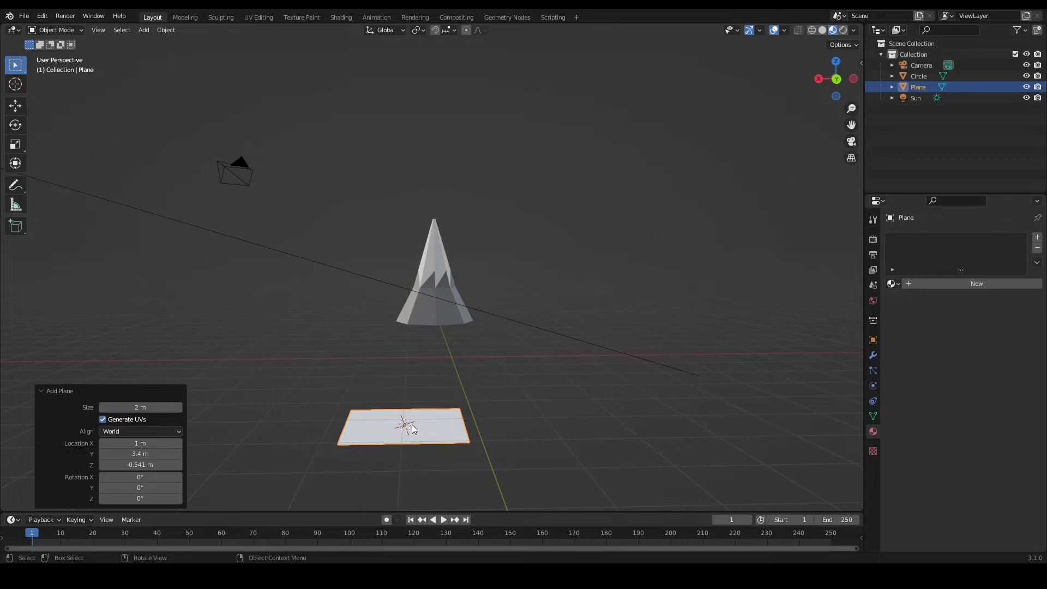
{"action": "key", "text": "g"}
{"action": "key", "text": "z"}
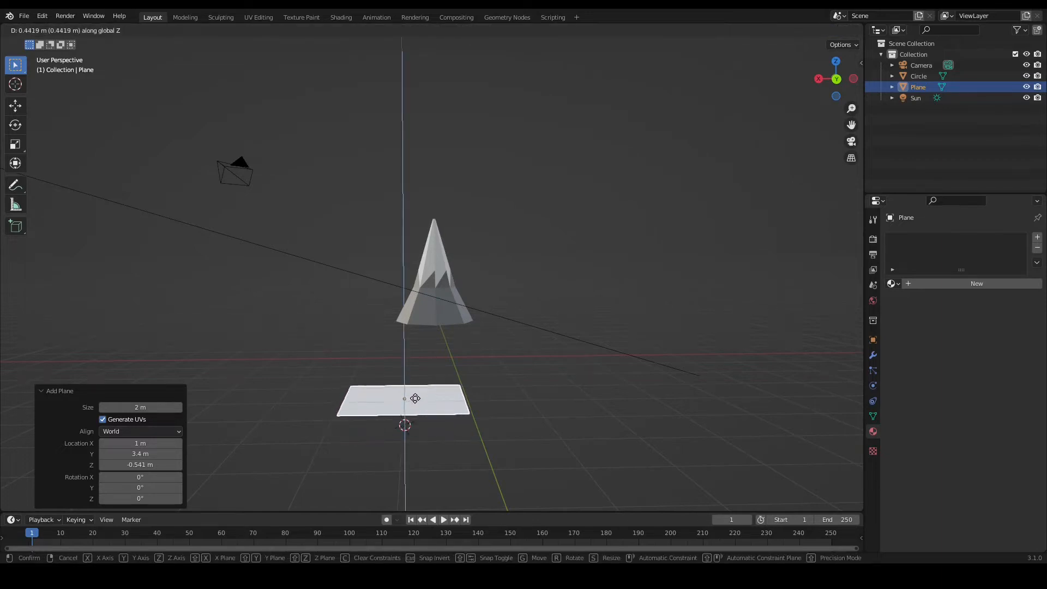
{"action": "left_click", "coordinate": [419, 380]}
{"action": "mouse_move", "coordinate": [527, 394]}
{"action": "middle_mouse_down"}
{"action": "mouse_move", "coordinate": [598, 381]}
{"action": "mouse_move", "coordinate": [511, 399]}
{"action": "middle_mouse_up"}
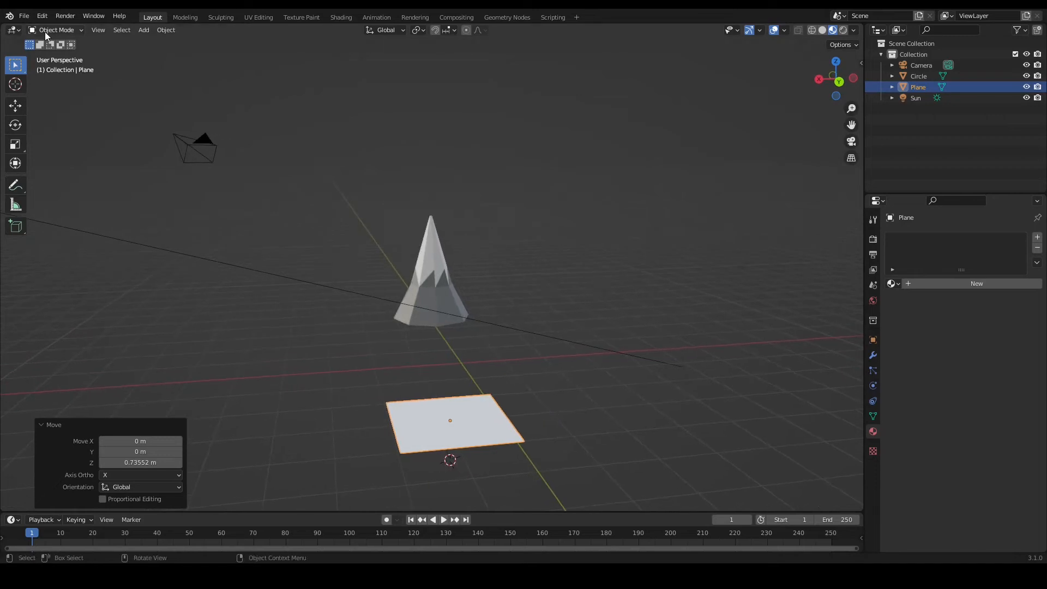
- Extrude the plane upward about 1.06 m in Edit Mode and scale the top face to about 0.57
{"action": "key", "text": "Tab"}
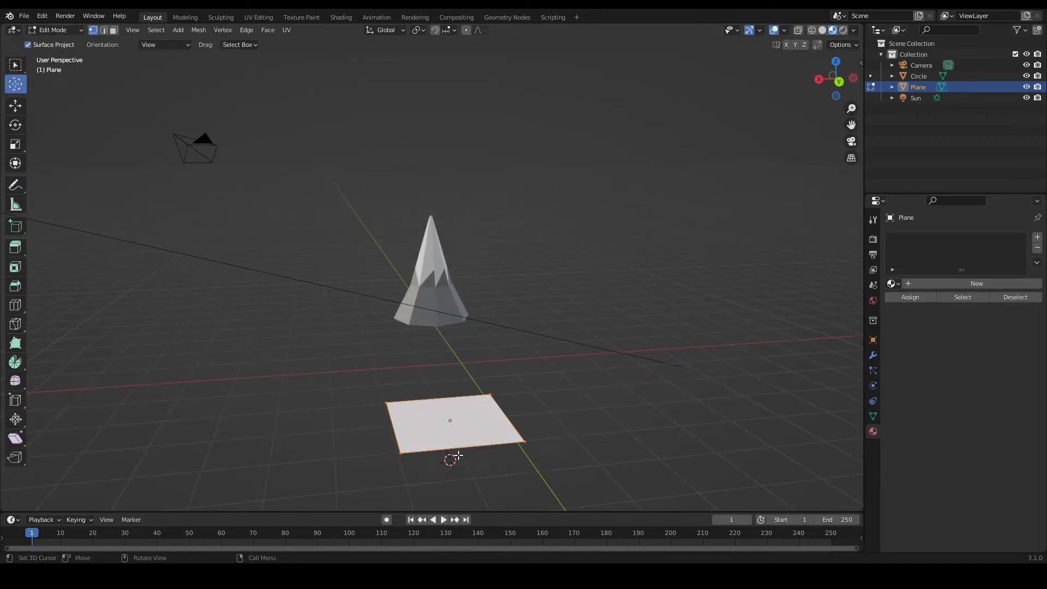
{"action": "key", "text": "e"}
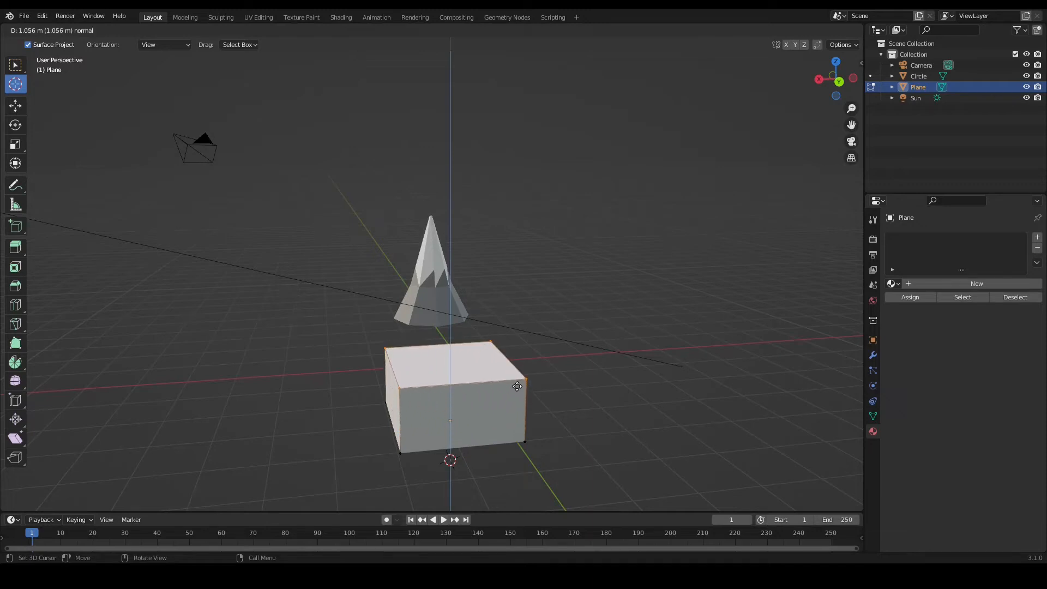
{"action": "left_click", "coordinate": [517, 386]}
{"action": "middle_click_drag", "start_coordinate": [580, 400], "coordinate": [649, 371]}
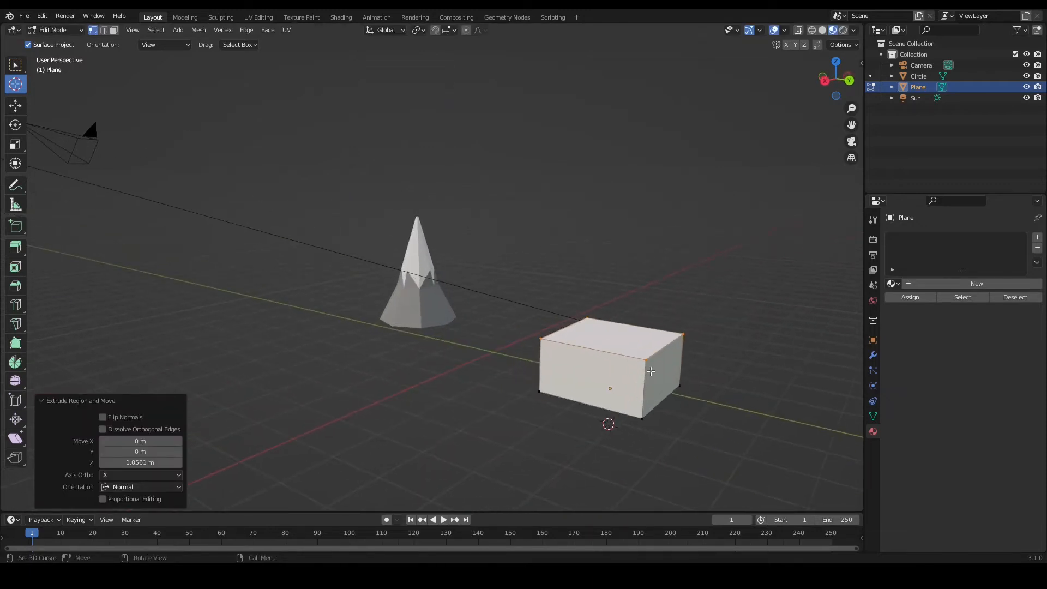
{"action": "key", "text": "s"}
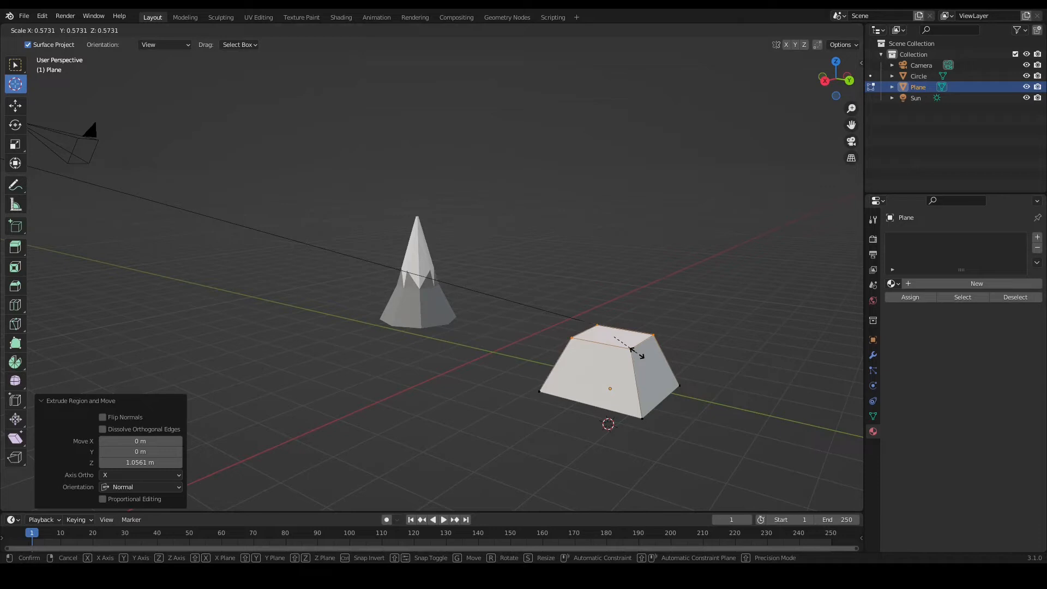
{"action": "left_click", "coordinate": [633, 350]}
- Extrude the top face upward about 2.11 m and scale it to about 0.02 so it forms a peak
{"action": "key", "text": "e"}
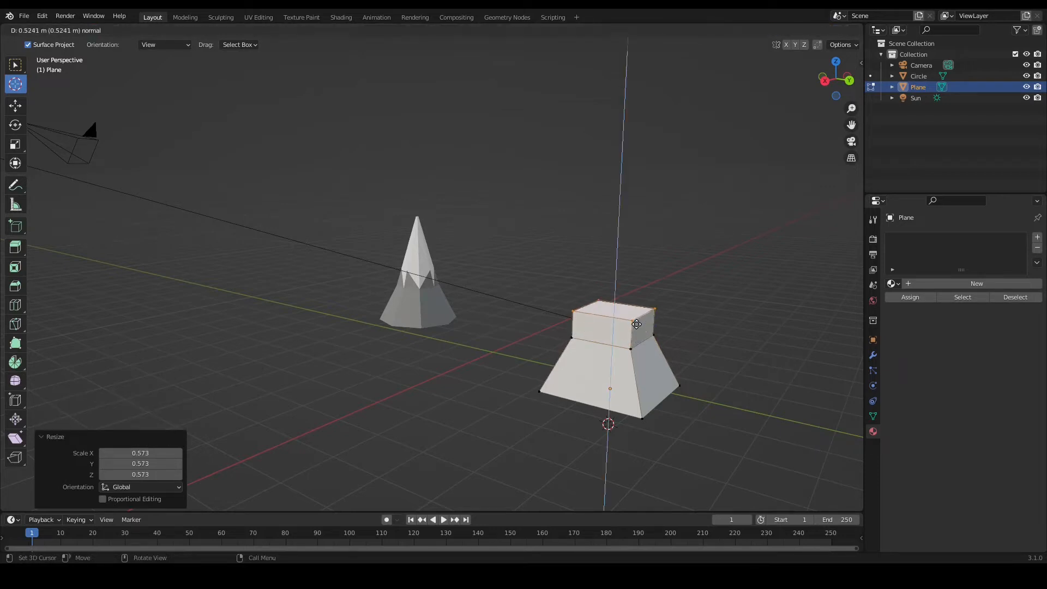
{"action": "left_click", "coordinate": [643, 244]}
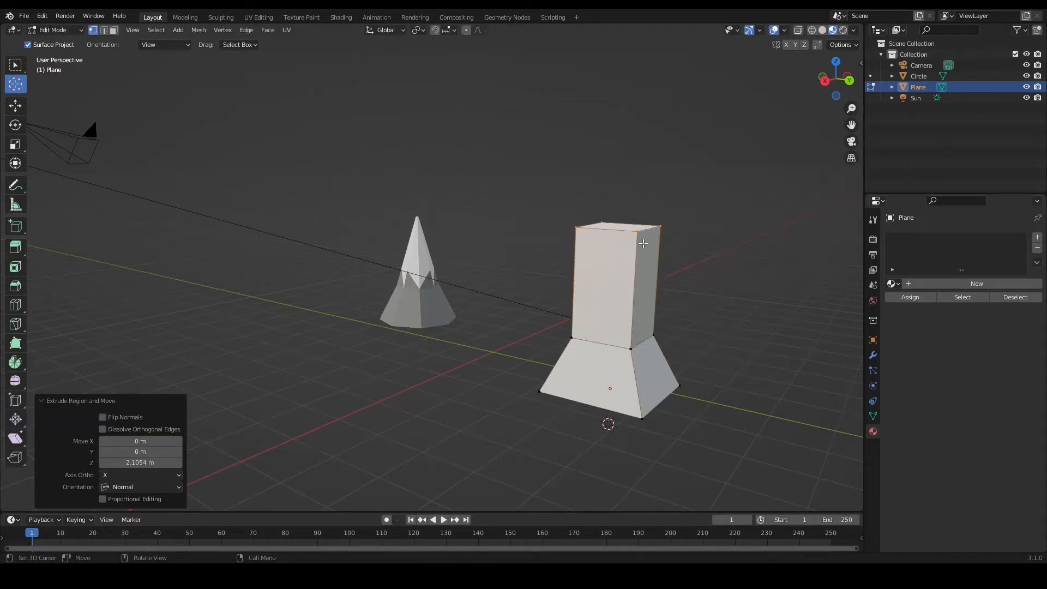
{"action": "key", "text": "s"}
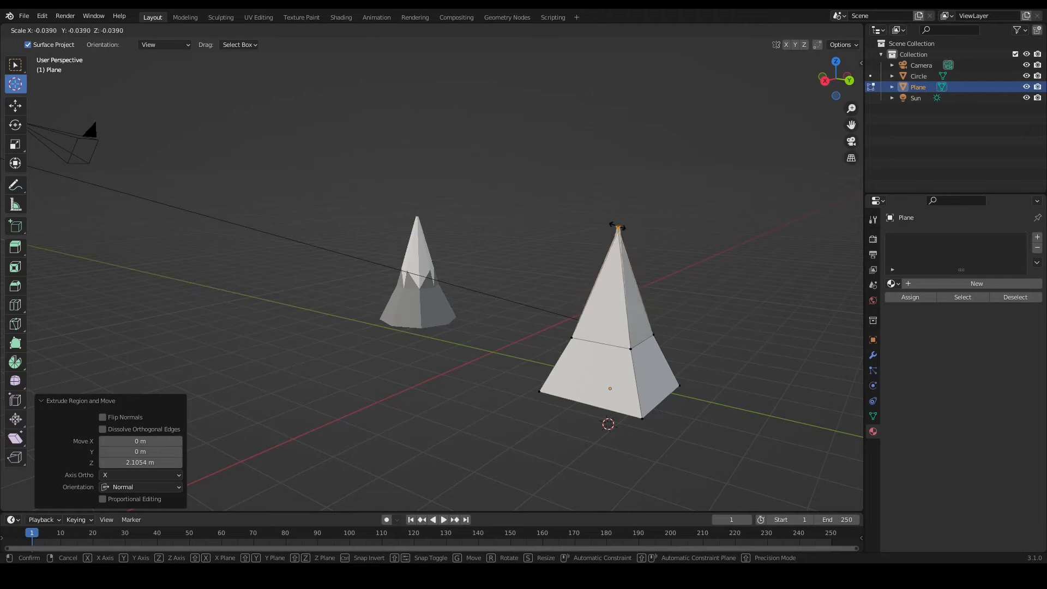
{"action": "left_click", "coordinate": [619, 225]}
{"action": "middle_click_drag", "start_coordinate": [782, 286], "coordinate": [610, 320]}
{"action": "left_click", "coordinate": [410, 330]}
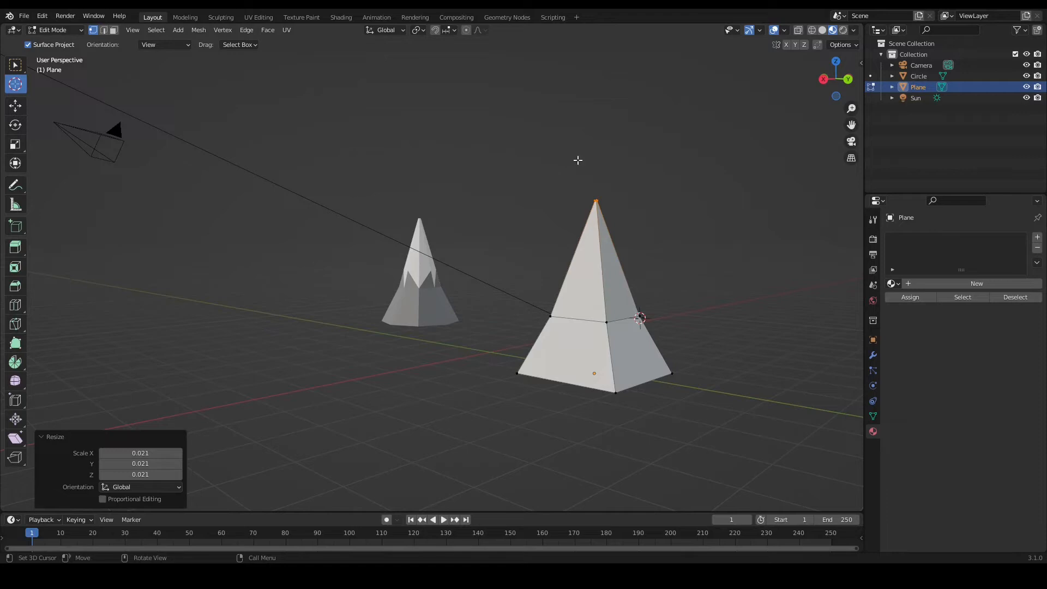
{"action": "left_click", "coordinate": [606, 321], "text": "shift"}
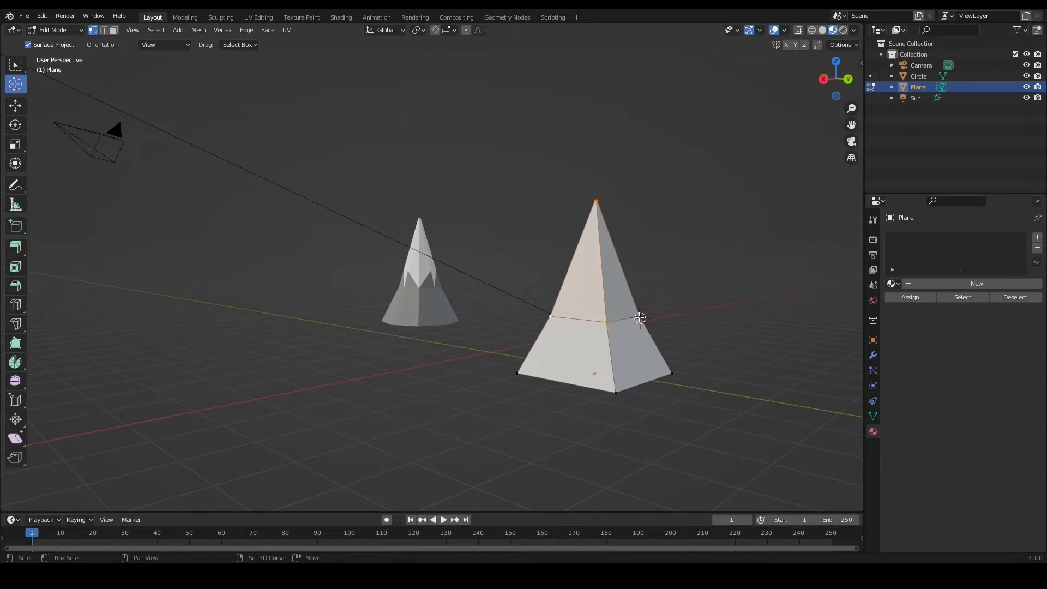
{"action": "middle_click_drag", "start_coordinate": [736, 328], "coordinate": [200, 327]}
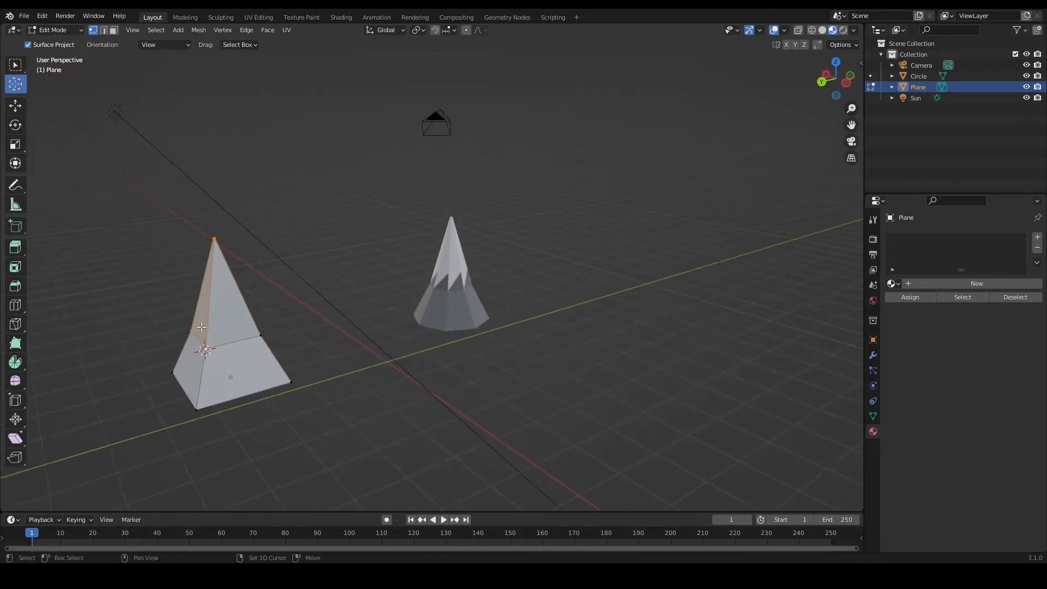
{"action": "left_click", "coordinate": [260, 336], "text": "shift"}
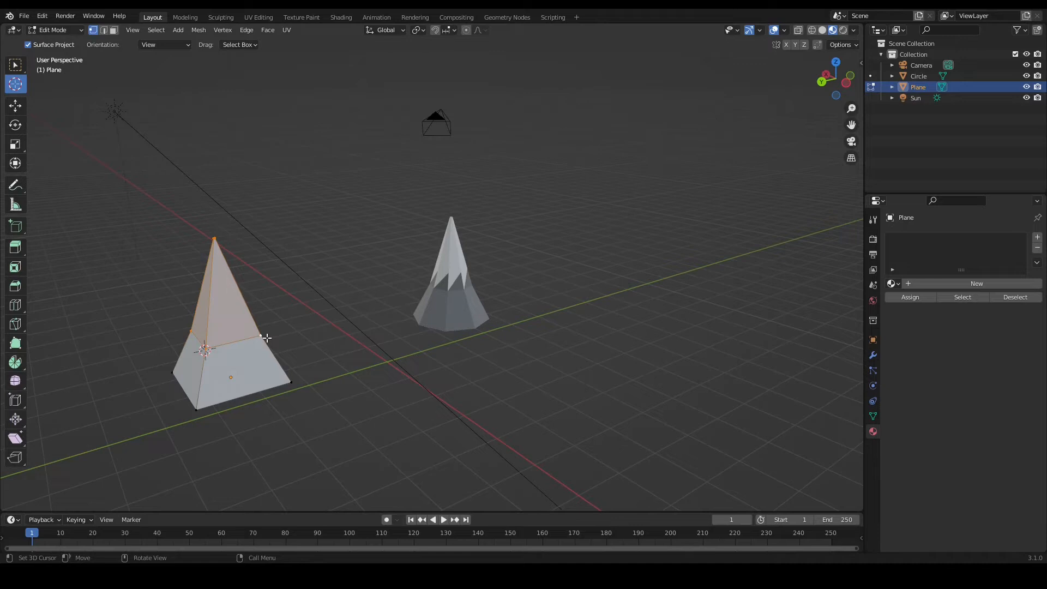
{"action": "left_click", "coordinate": [211, 236]}
{"action": "left_click_drag", "start_coordinate": [223, 236], "coordinate": [230, 236]}
{"action": "left_click", "coordinate": [287, 322]}
- With the Select Box tool, select the vertices of the pyramid's middle ring and try scaling them to about 0.63
{"action": "left_click", "coordinate": [15, 65]}
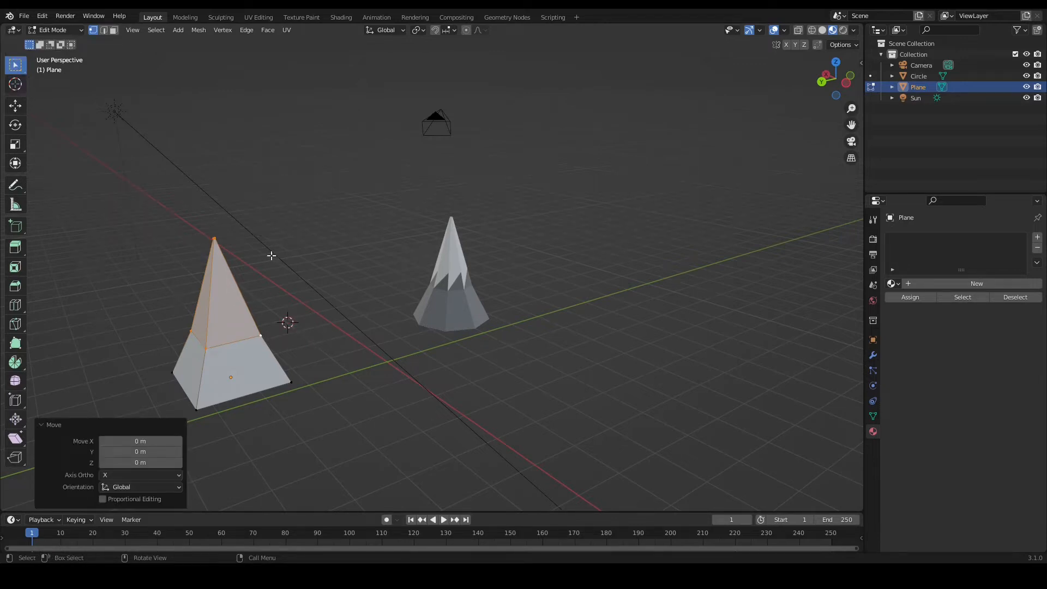
{"action": "left_click", "coordinate": [243, 234]}
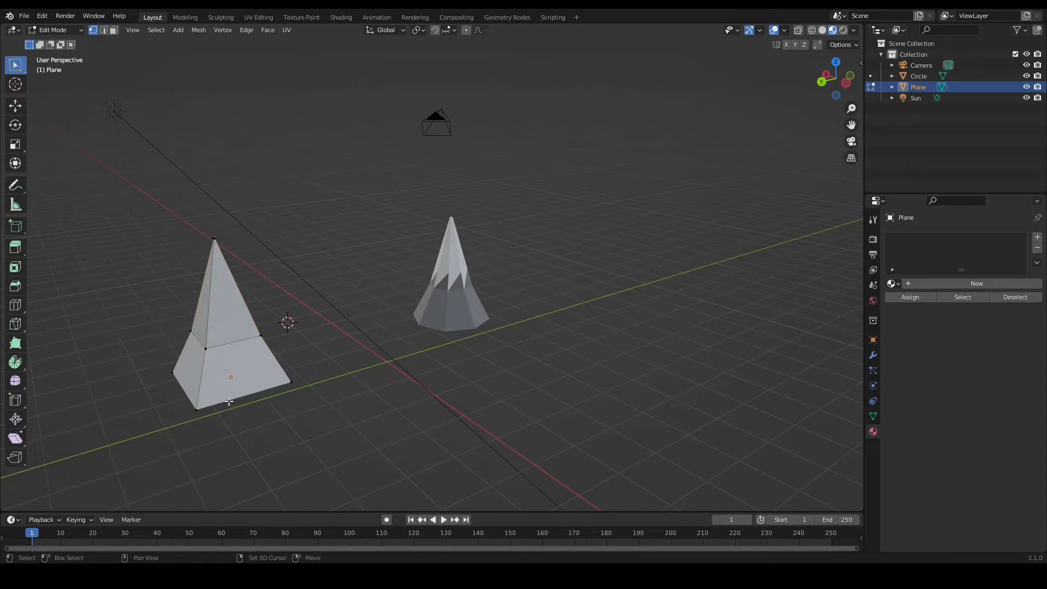
{"action": "left_click", "coordinate": [259, 334], "text": "shift"}
{"action": "middle_click_drag", "start_coordinate": [316, 398], "coordinate": [599, 277]}
{"action": "left_click", "coordinate": [610, 290], "text": "shift"}
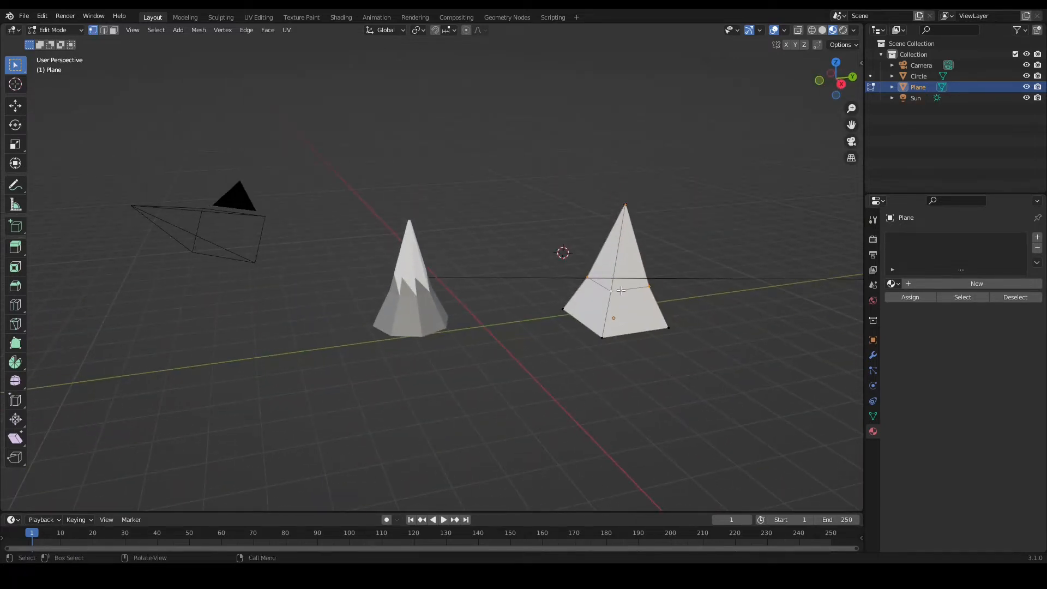
{"action": "key", "text": "s"}
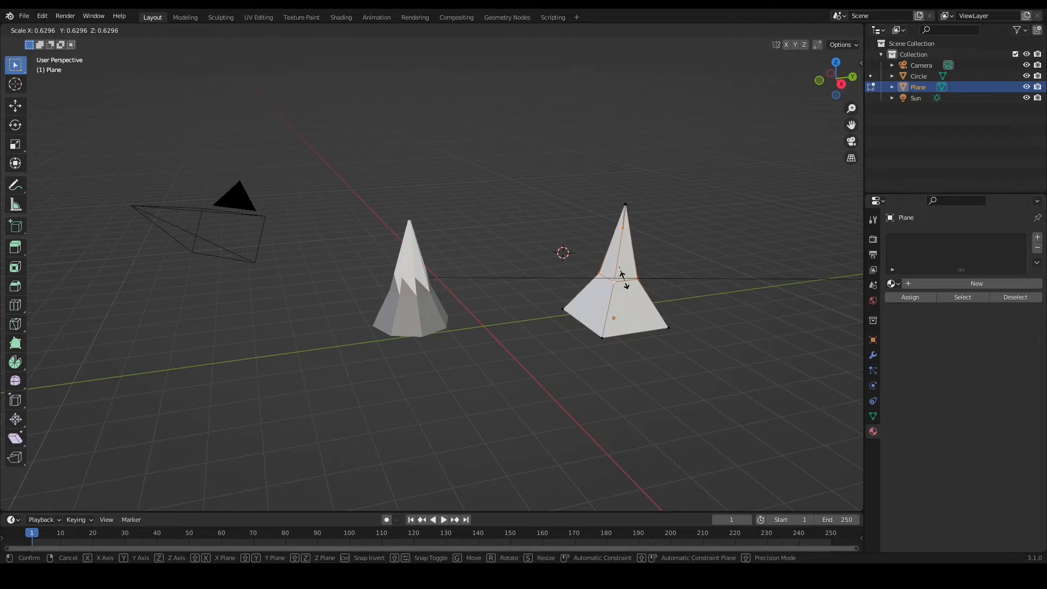
{"action": "left_click", "coordinate": [623, 275]}
{"action": "middle_click_drag", "start_coordinate": [671, 269], "coordinate": [635, 281]}
{"action": "left_click", "coordinate": [641, 272]}
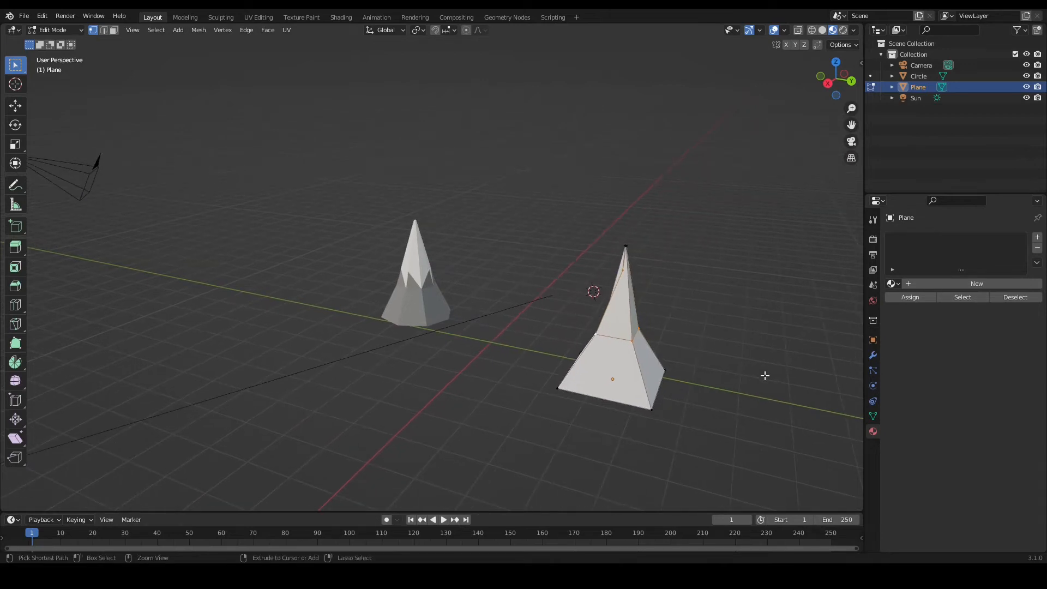
- Try selecting the whole pyramid mesh by box selection and select-all, and clear the selection
{"action": "middle_click_drag", "start_coordinate": [746, 376], "coordinate": [594, 353]}
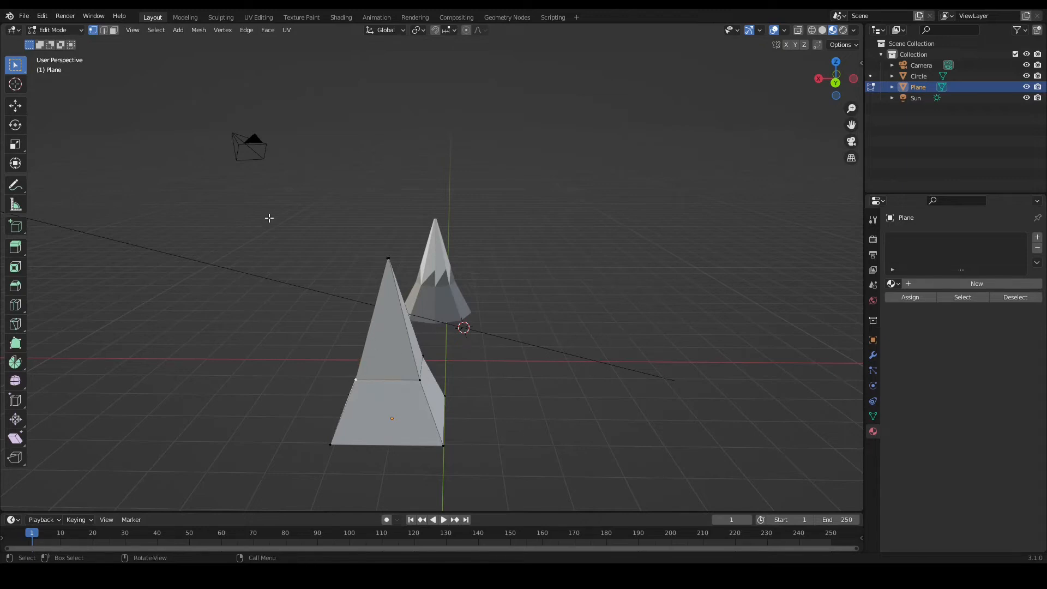
{"action": "middle_click_drag", "start_coordinate": [258, 197], "coordinate": [254, 227]}
{"action": "left_click_drag", "start_coordinate": [242, 304], "coordinate": [468, 511]}
{"action": "middle_click_drag", "start_coordinate": [484, 471], "coordinate": [448, 409]}
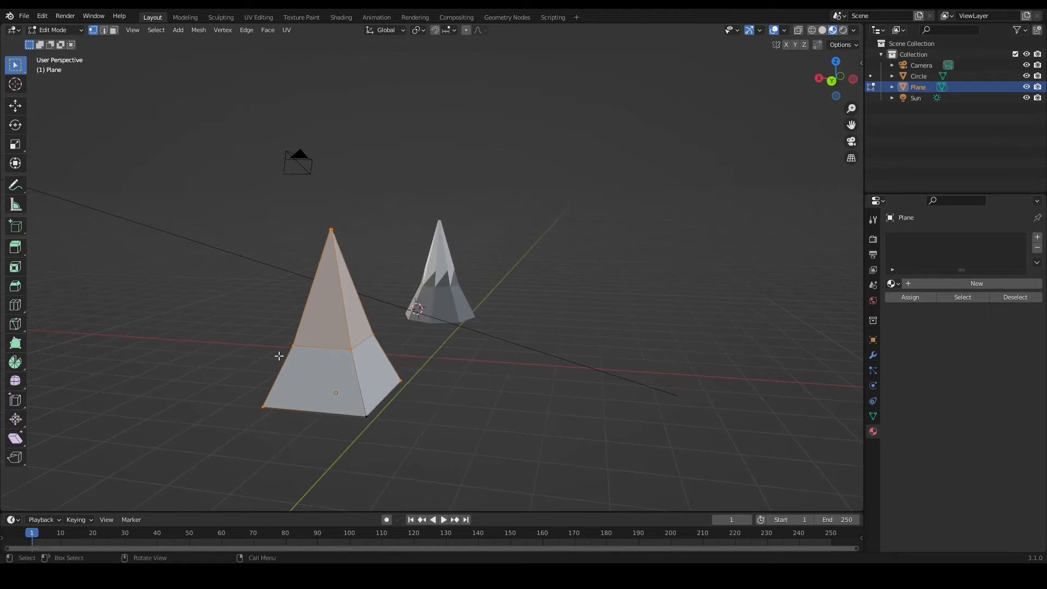
{"action": "left_click_drag", "start_coordinate": [226, 189], "coordinate": [402, 430]}
{"action": "middle_click_drag", "start_coordinate": [402, 430], "coordinate": [609, 320]}
{"action": "key", "text": "a"}
{"action": "middle_click_drag", "start_coordinate": [673, 432], "coordinate": [602, 349]}
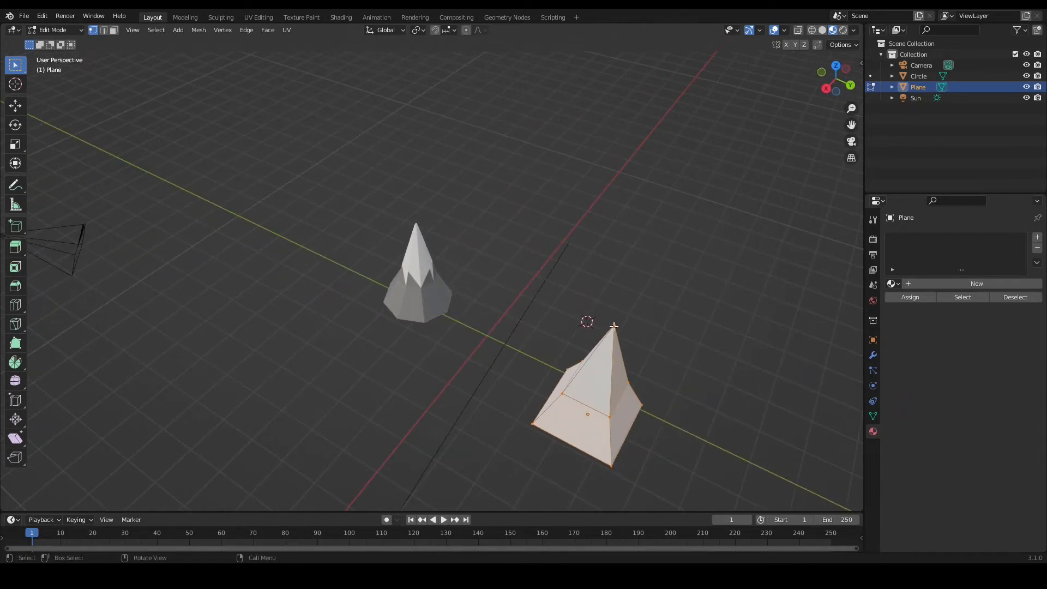
{"action": "middle_click_drag", "start_coordinate": [643, 390], "coordinate": [532, 347]}
{"action": "middle_click_drag", "start_coordinate": [445, 462], "coordinate": [496, 467]}
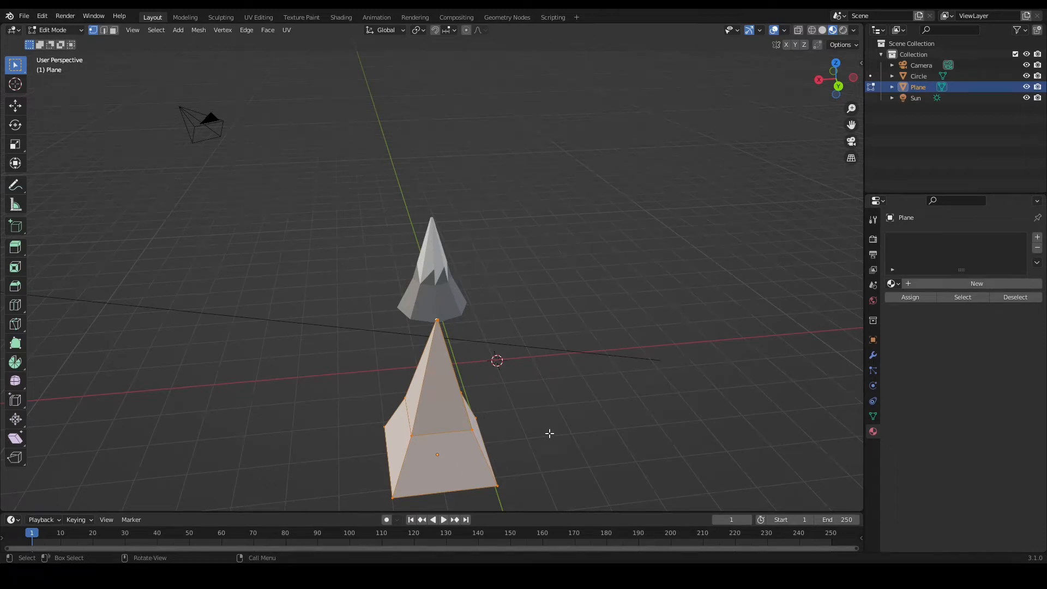
{"action": "left_click", "coordinate": [524, 438]}
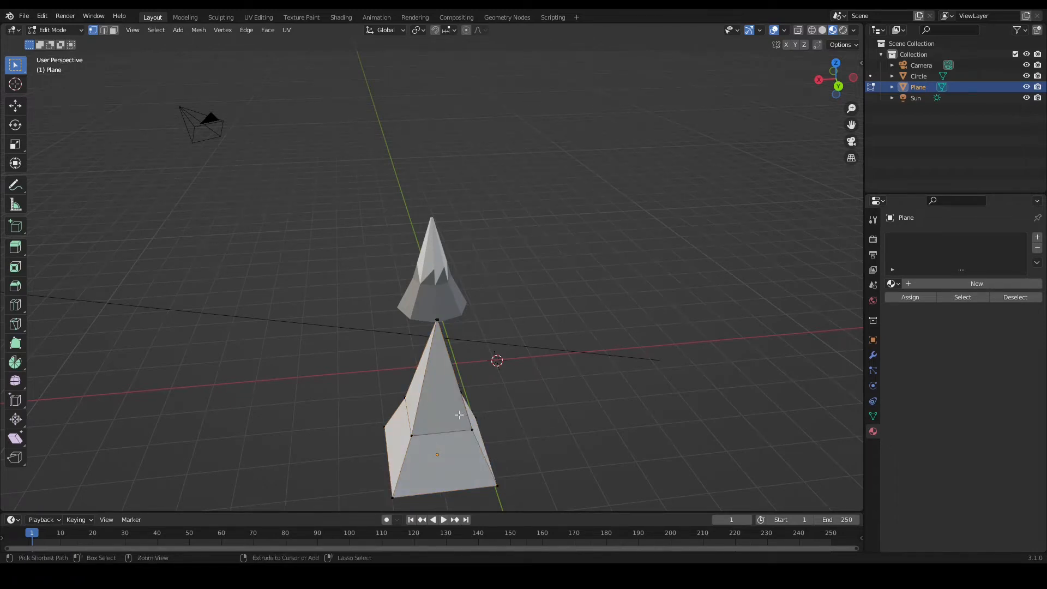
- Add a horizontal loop cut around the pyramid's upper section with a slide factor of about 0.091
{"action": "key", "text": "ctrl+r"}
{"action": "left_click", "coordinate": [447, 409]}
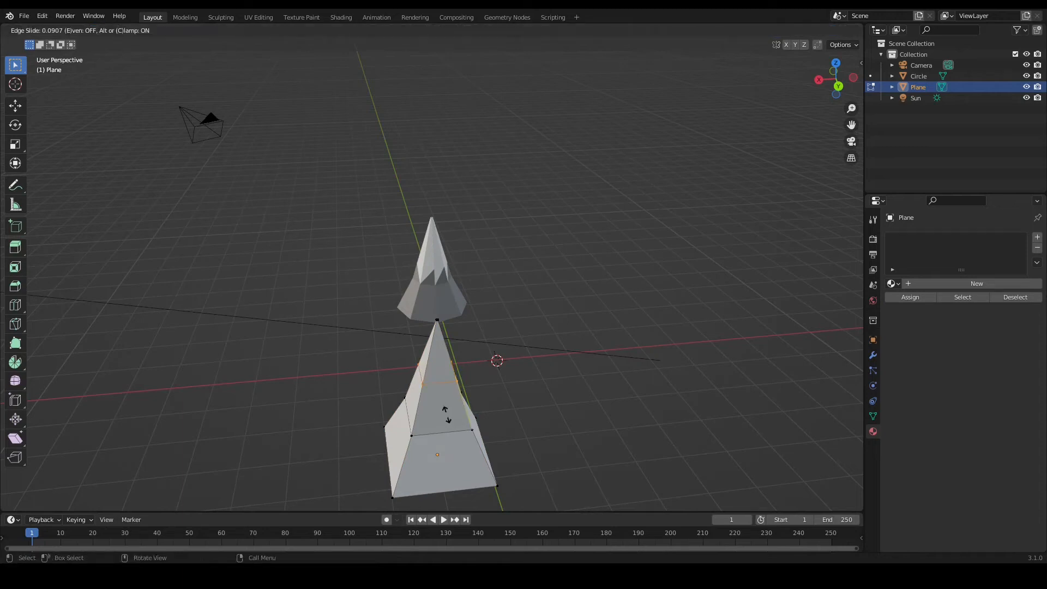
{"action": "left_click", "coordinate": [447, 416]}
- Add two vertical loop cuts down adjacent sides of the pyramid with slide factors of about 0.014 and 0.006, and clear the selection
{"action": "key", "text": "ctrl+r"}
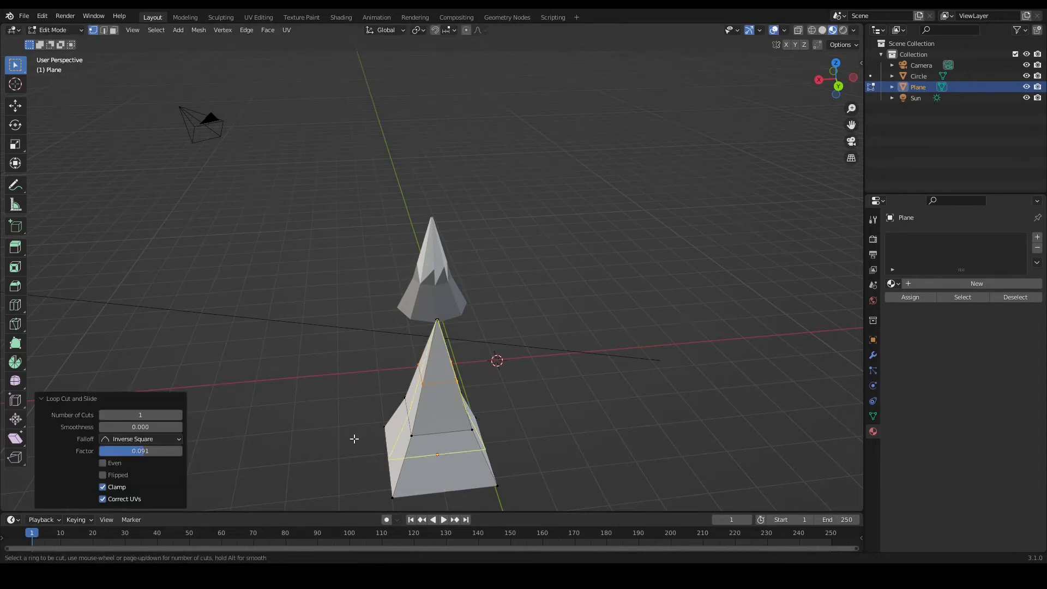
{"action": "left_click", "coordinate": [451, 434]}
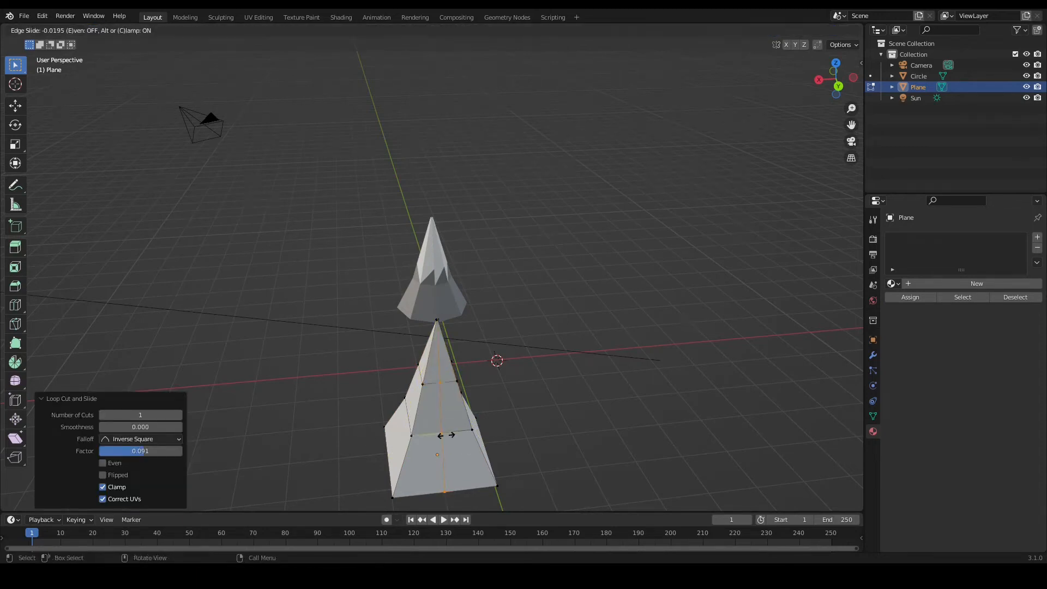
{"action": "left_click", "coordinate": [451, 467]}
{"action": "middle_click_drag", "start_coordinate": [537, 415], "coordinate": [513, 276]}
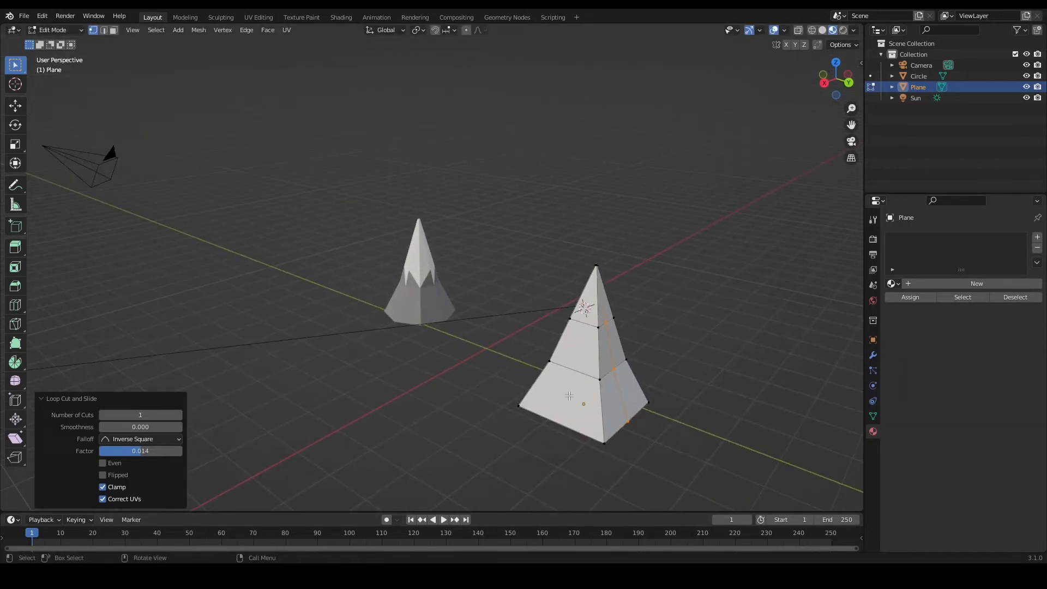
{"action": "key", "text": "ctrl+r"}
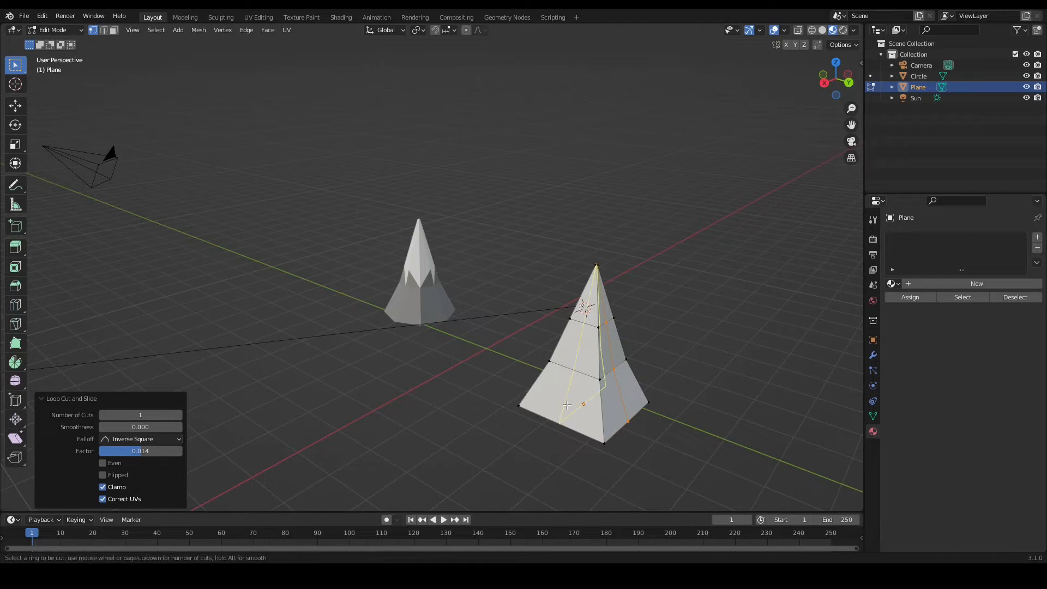
{"action": "left_click", "coordinate": [562, 412]}
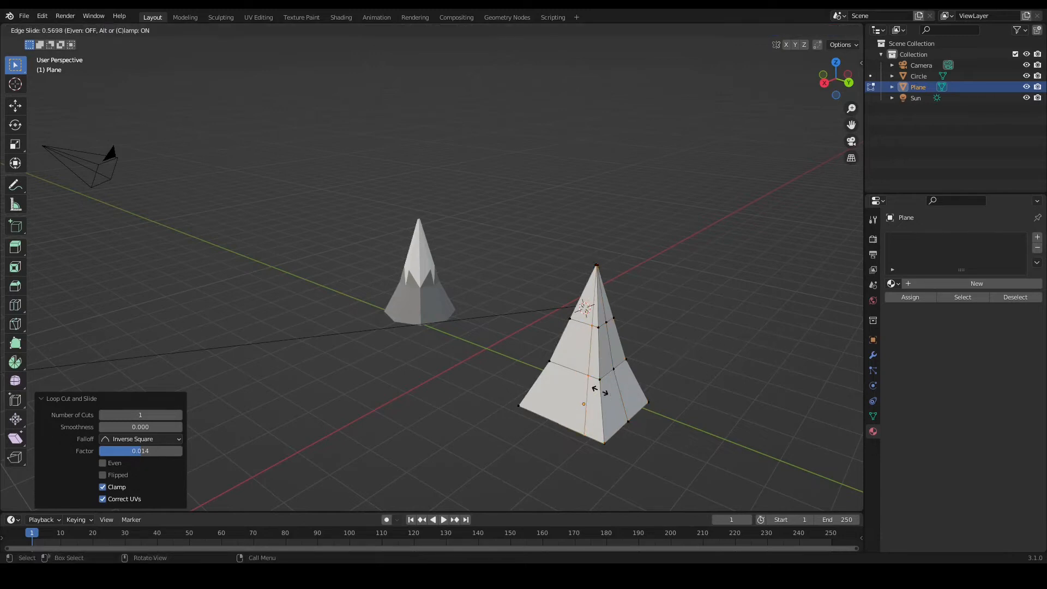
{"action": "left_click", "coordinate": [576, 403]}
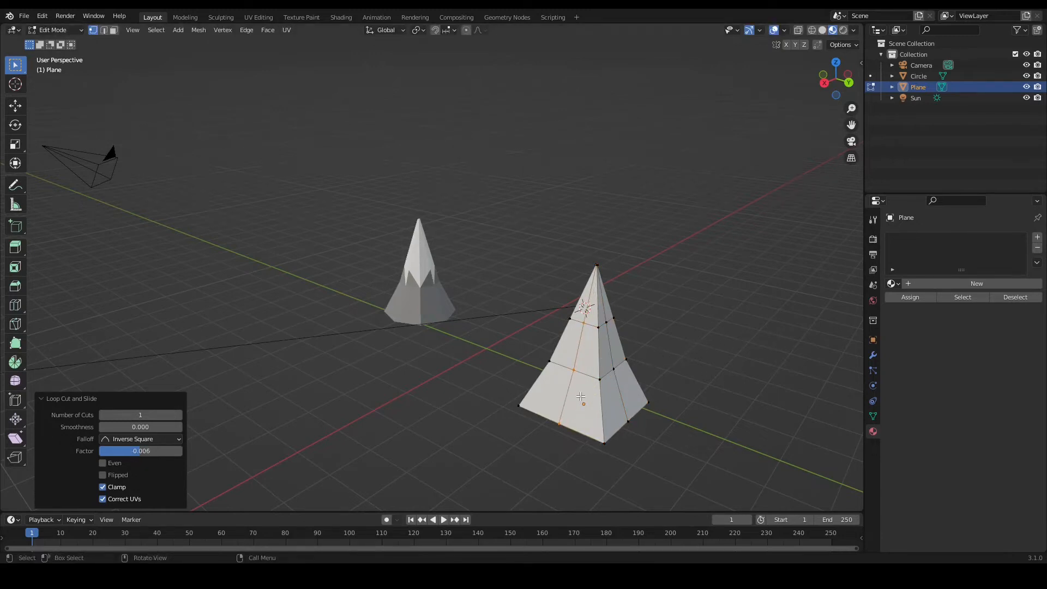
{"action": "key", "text": "alt+a"}
- Add one centred horizontal loop cut in the pyramid's middle section and another in its lowest section
{"action": "middle_click_drag", "start_coordinate": [736, 332], "coordinate": [694, 326]}
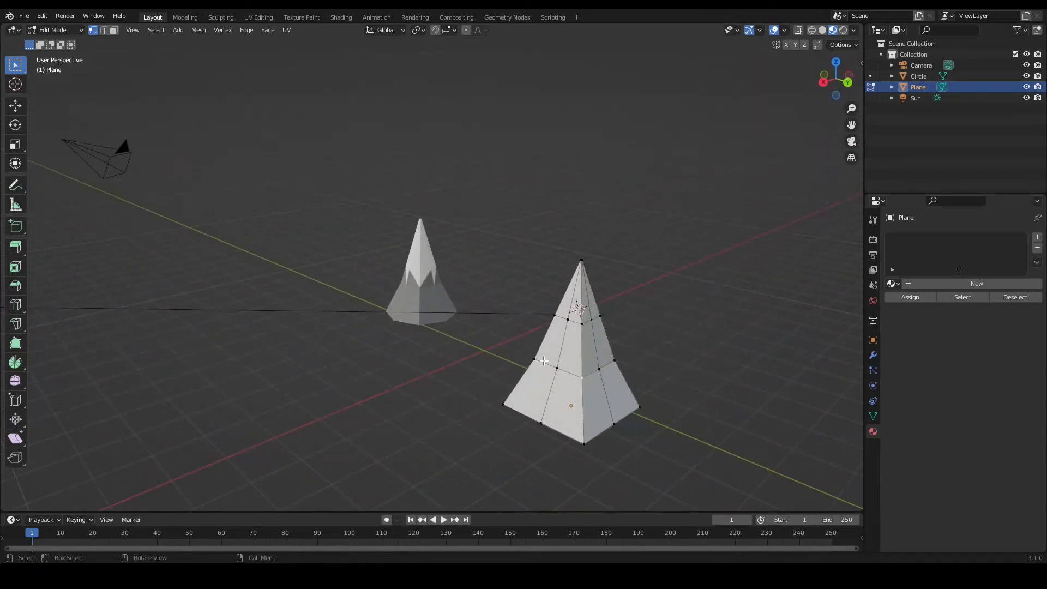
{"action": "key", "text": "ctrl+r"}
{"action": "left_click", "coordinate": [581, 347]}
{"action": "right_click", "coordinate": [580, 347]}
{"action": "key", "text": "ctrl+r"}
{"action": "left_click", "coordinate": [580, 410]}
{"action": "right_click", "coordinate": [580, 410]}
- Select the whole pyramid mesh with a box selection and triangulate its faces
{"action": "middle_click_drag", "start_coordinate": [680, 358], "coordinate": [737, 387]}
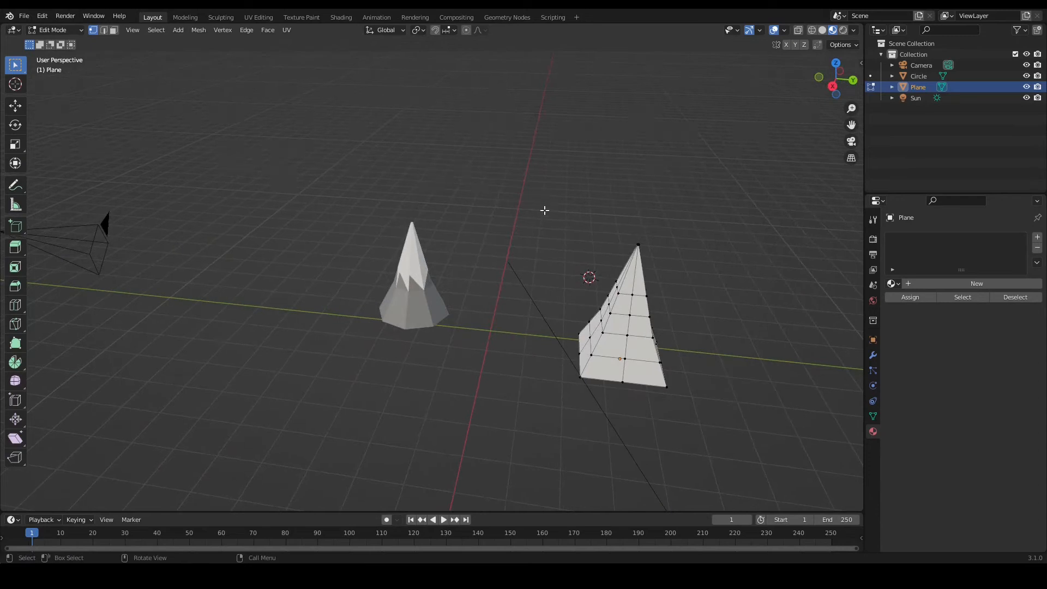
{"action": "left_click_drag", "start_coordinate": [537, 199], "coordinate": [693, 409]}
{"action": "middle_click_drag", "start_coordinate": [694, 404], "coordinate": [649, 381]}
{"action": "left_click_drag", "start_coordinate": [206, 260], "coordinate": [394, 477]}
{"action": "middle_click_drag", "start_coordinate": [386, 461], "coordinate": [397, 290]}
{"action": "left_click_drag", "start_coordinate": [253, 91], "coordinate": [327, 149]}
{"action": "middle_click_drag", "start_coordinate": [425, 180], "coordinate": [617, 91]}
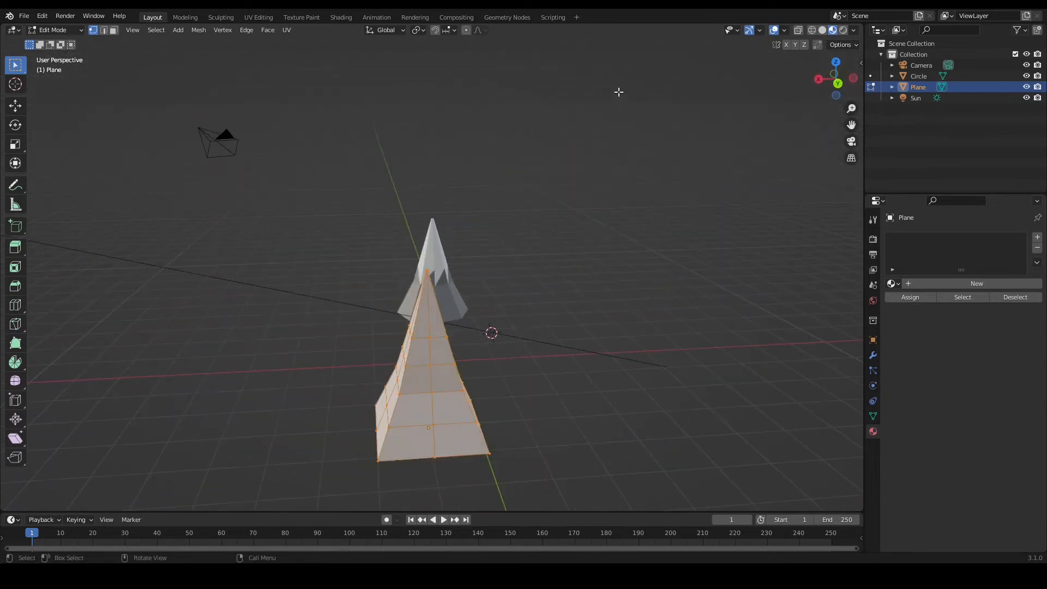
{"action": "key", "text": "ctrl+t"}
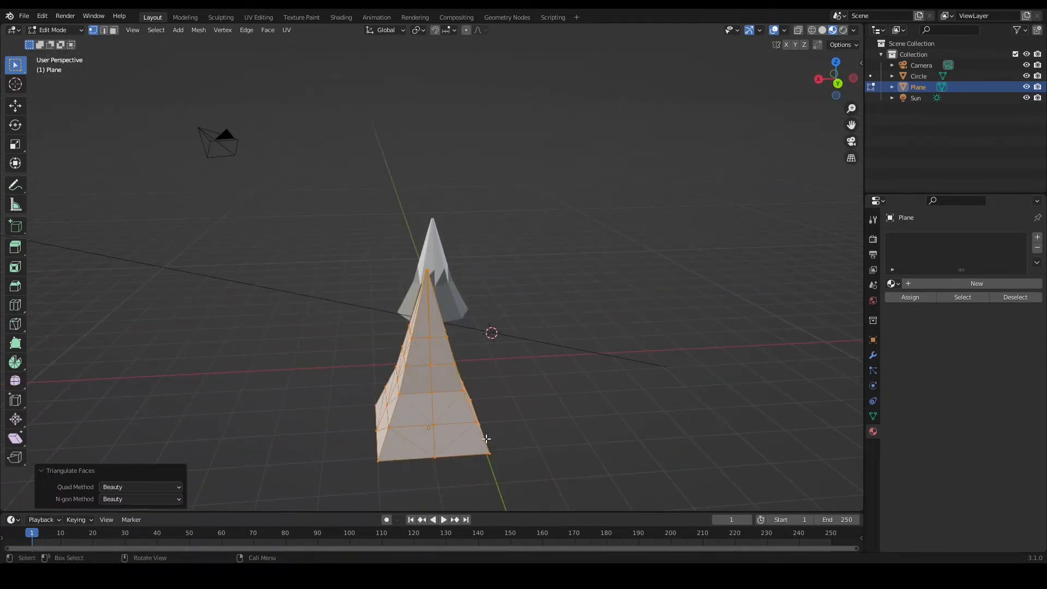
- Clear the selection on the pyramid and switch to face selection mode
{"action": "left_click", "coordinate": [496, 376]}
{"action": "middle_click_drag", "start_coordinate": [497, 376], "coordinate": [437, 166]}
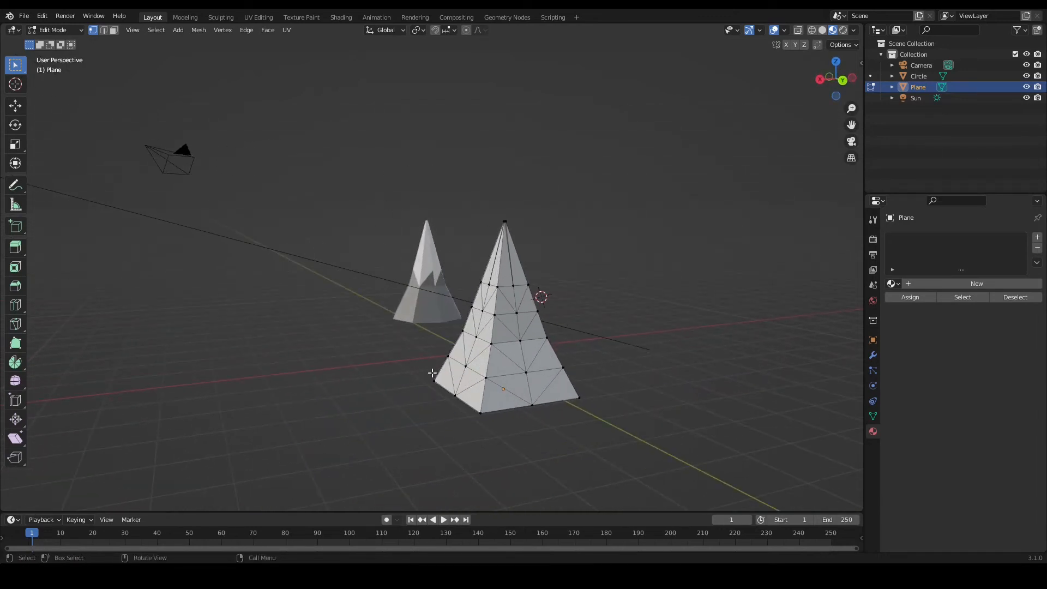
{"action": "middle_click_drag", "start_coordinate": [682, 363], "coordinate": [725, 368]}
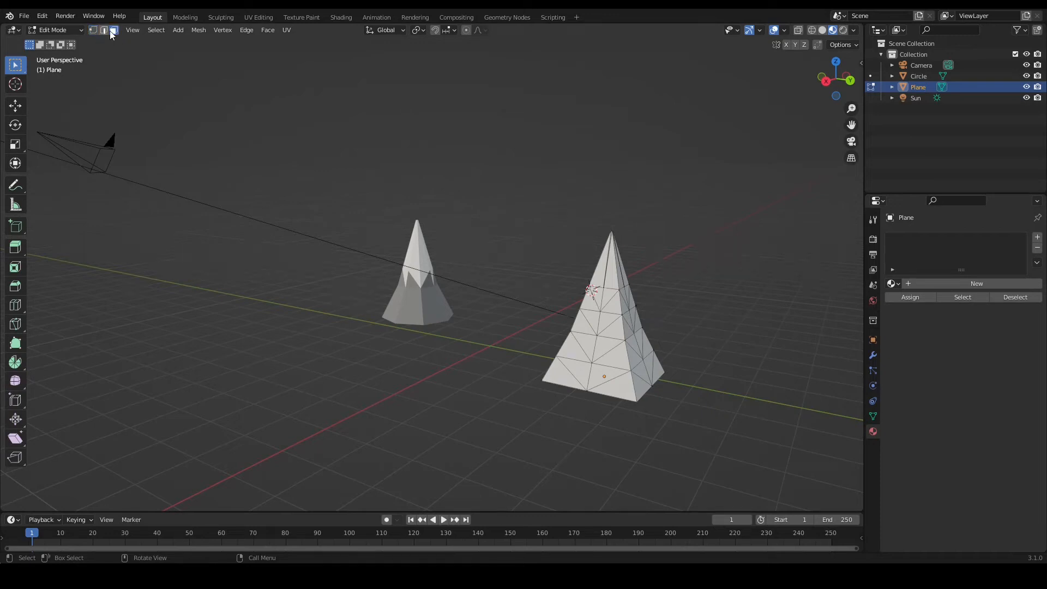
{"action": "scroll", "coordinate": [820, 312], "scroll_direction": "up", "scroll_amount": 2}
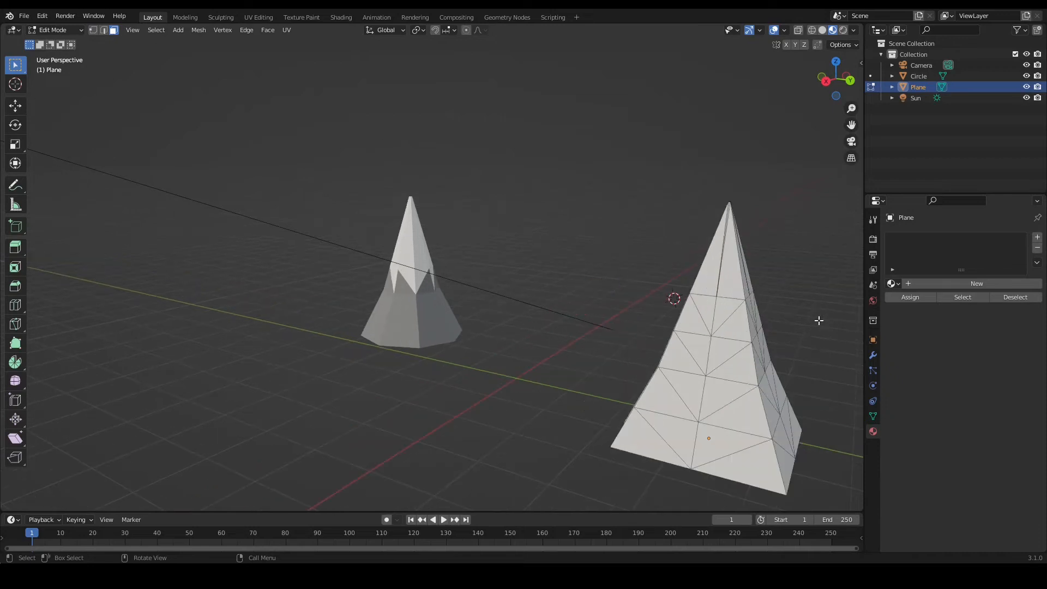
{"action": "middle_click_drag", "start_coordinate": [813, 329], "coordinate": [772, 326]}
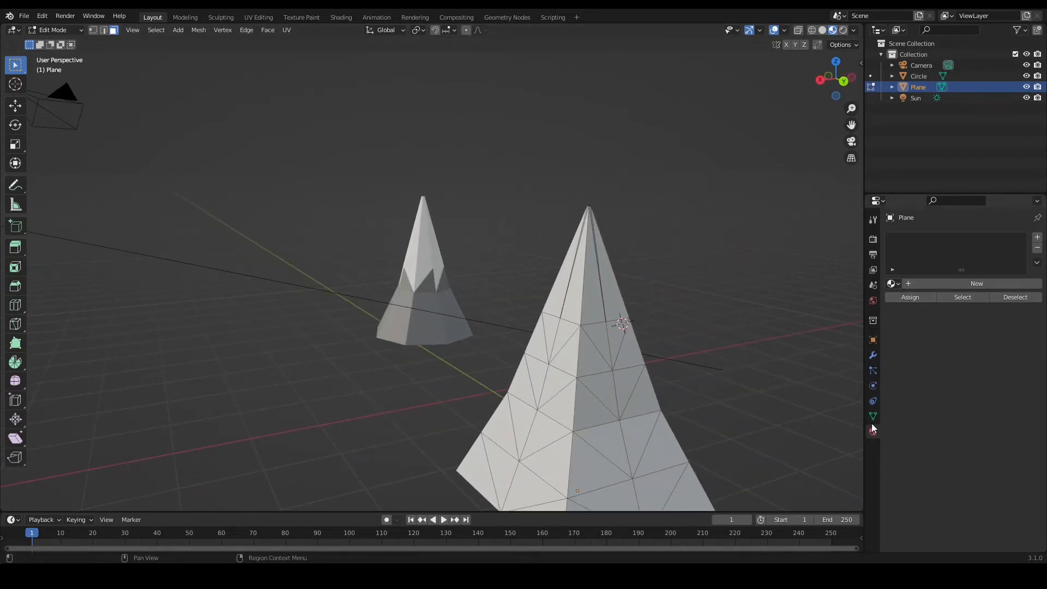
- Give the pyramid the existing Material.007 and add a second material slot holding Material.008
{"action": "left_click", "coordinate": [896, 285]}
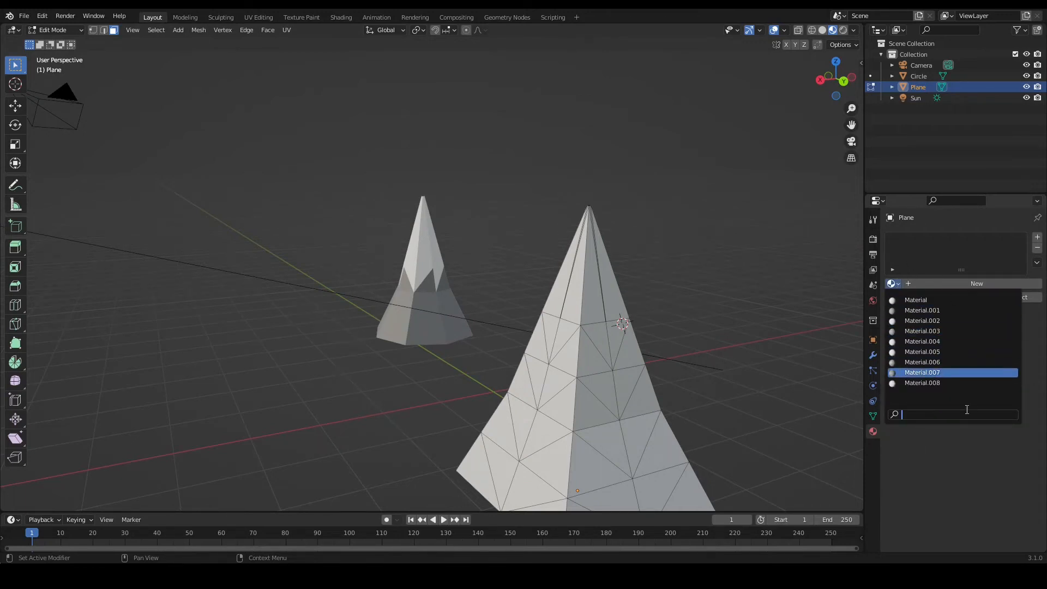
{"action": "left_click", "coordinate": [919, 374]}
{"action": "middle_click_drag", "start_coordinate": [695, 364], "coordinate": [859, 284]}
{"action": "left_click", "coordinate": [1037, 237]}
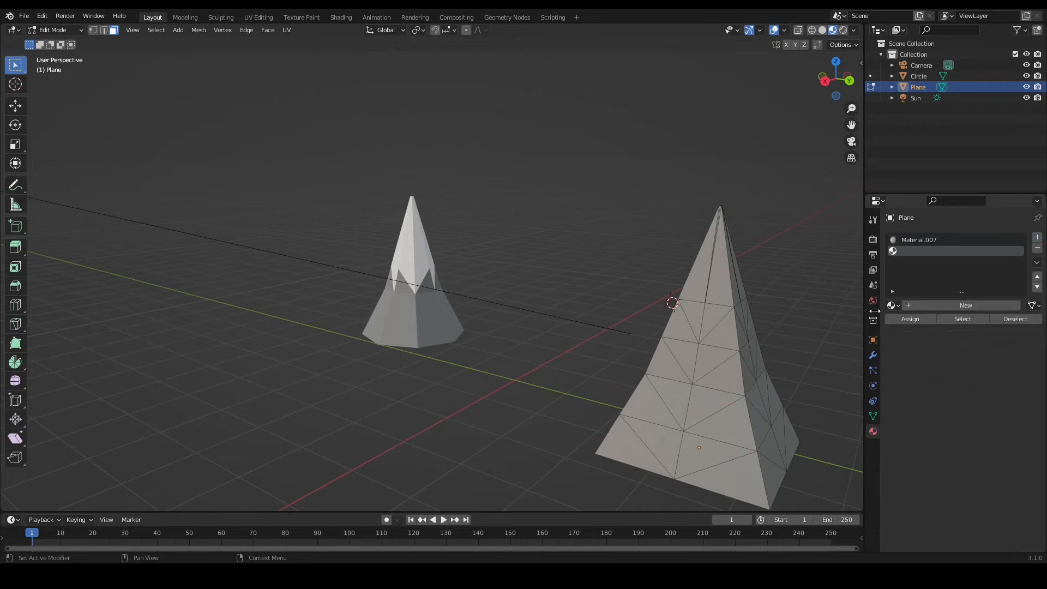
{"action": "left_click", "coordinate": [892, 305]}
{"action": "left_click", "coordinate": [924, 404]}
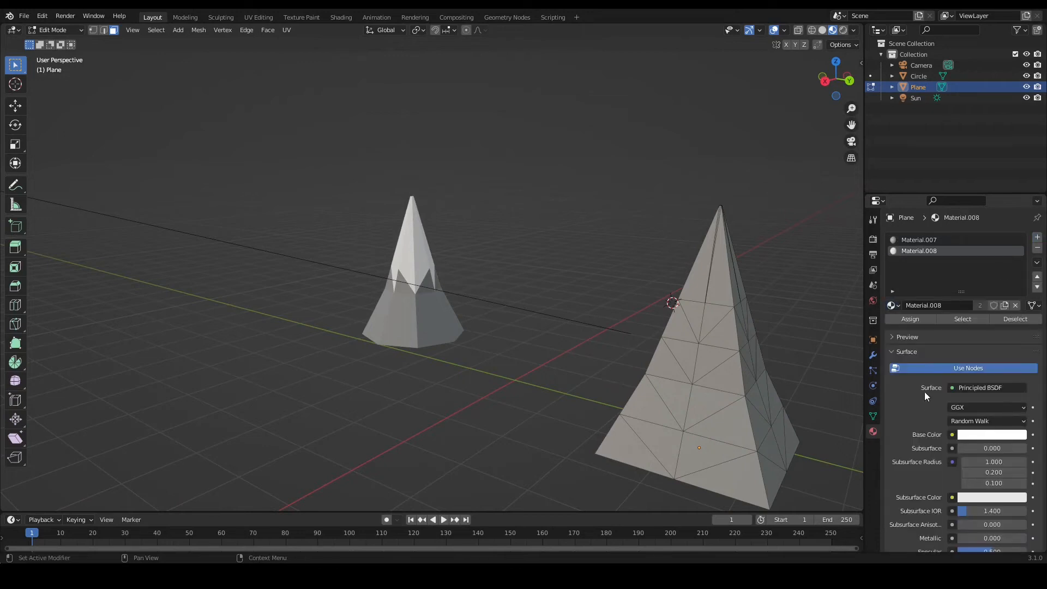
- Try selecting the top faces on two adjacent sides of the pyramid, leaving out the lower corner triangles for a jagged edge
{"action": "mouse_move", "coordinate": [771, 252]}
{"action": "middle_mouse_down"}
{"action": "mouse_move", "coordinate": [801, 259]}
{"action": "mouse_move", "coordinate": [773, 256]}
{"action": "middle_mouse_up"}
{"action": "left_click_drag", "start_coordinate": [591, 211], "coordinate": [753, 354]}
{"action": "mouse_move", "coordinate": [753, 354]}
{"action": "middle_mouse_down"}
{"action": "mouse_move", "coordinate": [786, 357]}
{"action": "mouse_move", "coordinate": [768, 349]}
{"action": "middle_mouse_up"}
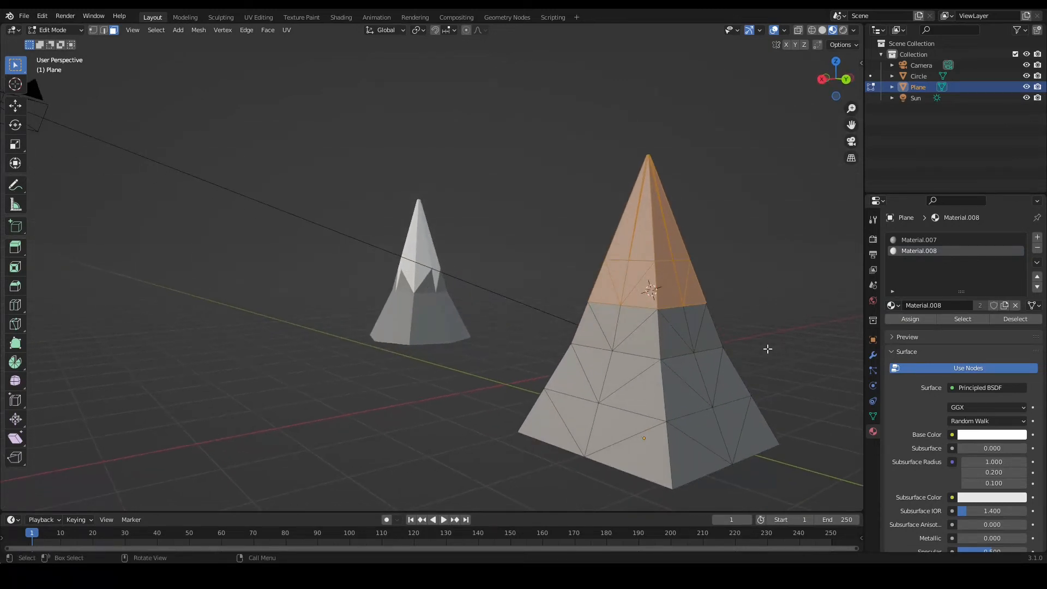
{"action": "left_click", "coordinate": [600, 292], "text": "shift"}
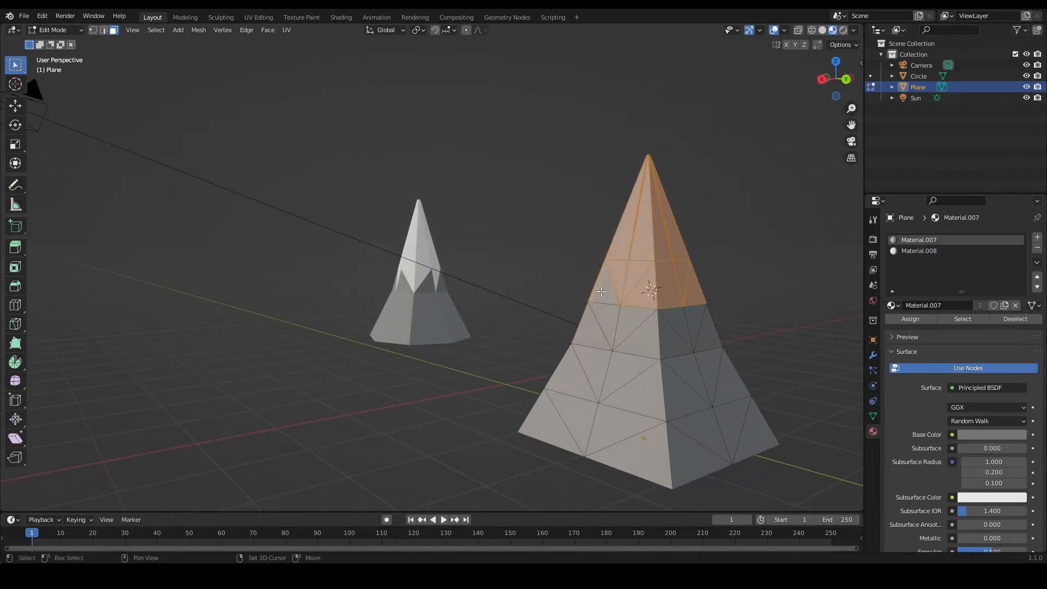
{"action": "left_click", "coordinate": [673, 301], "text": "shift"}
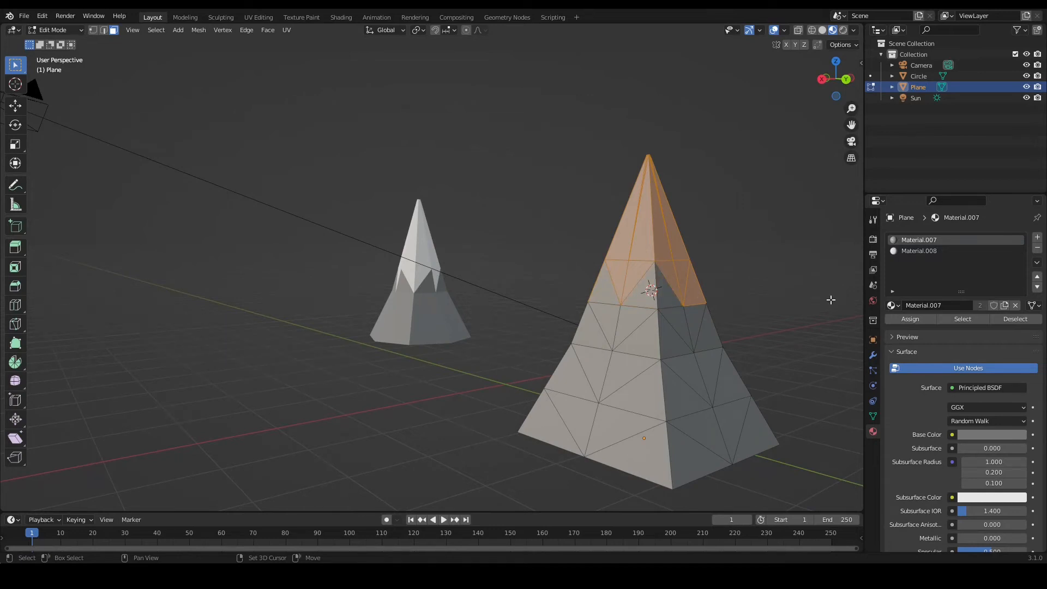
- Try selecting the top faces on the pyramid's opposite two sides and deselecting their lower corner triangles
{"action": "middle_click_drag", "start_coordinate": [722, 295], "coordinate": [196, 291]}
{"action": "left_click_drag", "start_coordinate": [82, 262], "coordinate": [172, 328]}
{"action": "left_click_drag", "start_coordinate": [161, 346], "coordinate": [161, 345]}
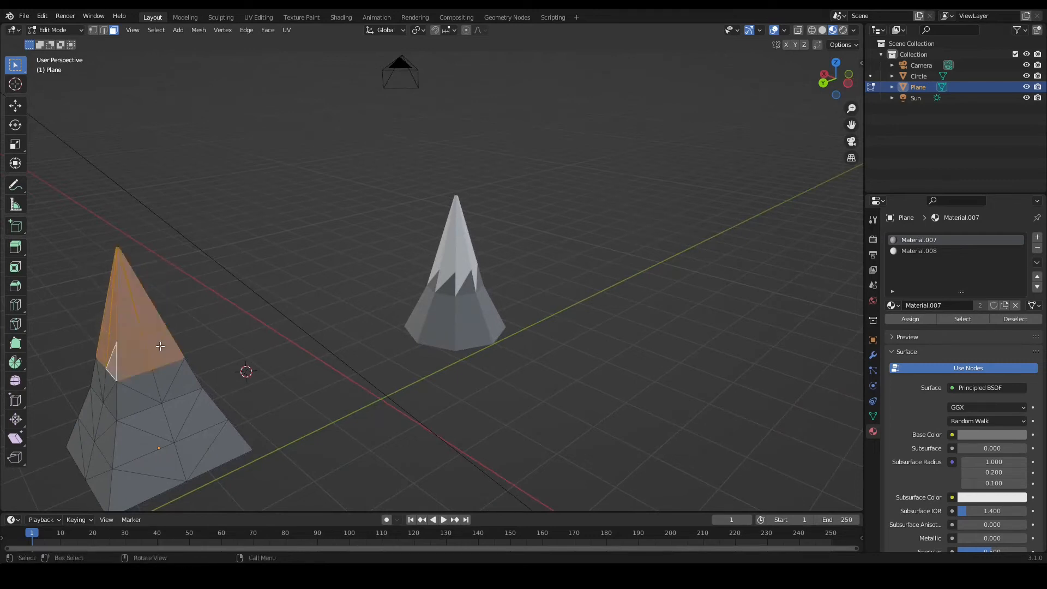
{"action": "left_click", "coordinate": [111, 367], "text": "shift"}
{"action": "left_click", "coordinate": [133, 366], "text": "shift"}
{"action": "left_click", "coordinate": [168, 354], "text": "shift"}
{"action": "left_click", "coordinate": [101, 358], "text": "shift"}
{"action": "middle_click_drag", "start_coordinate": [210, 350], "coordinate": [65, 368]}
{"action": "middle_click_drag", "start_coordinate": [605, 182], "coordinate": [412, 177]}
{"action": "left_click", "coordinate": [748, 307], "text": "shift"}
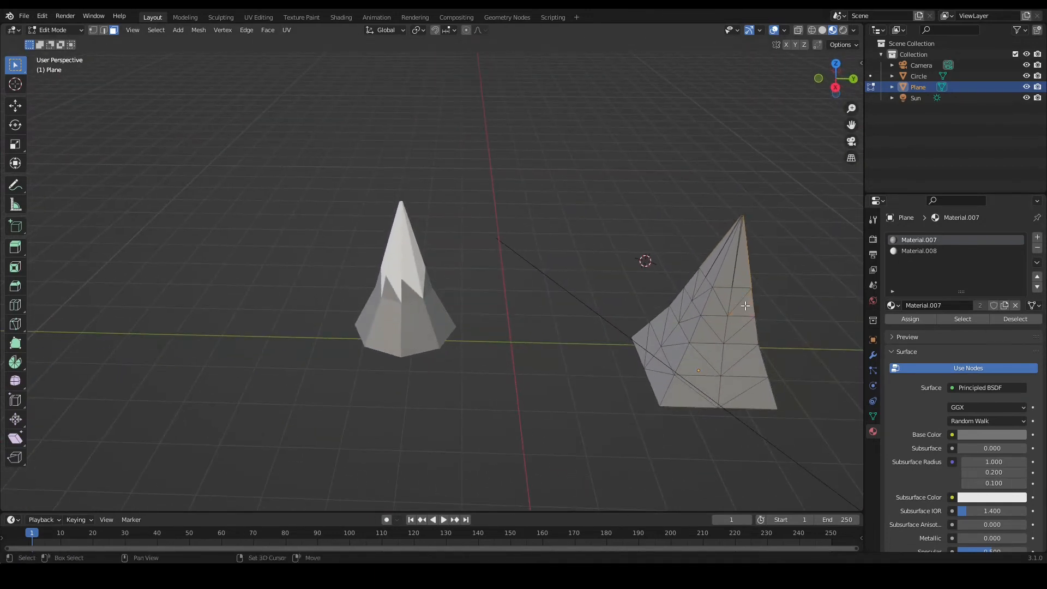
- Box-select the top faces on two adjacent sides of the pyramid and deselect the lower corner triangles to form jagged points
{"action": "left_click_drag", "start_coordinate": [680, 202], "coordinate": [746, 297]}
{"action": "left_click", "coordinate": [674, 308], "text": "shift"}
{"action": "left_click", "coordinate": [685, 304], "text": "shift"}
{"action": "left_click", "coordinate": [691, 284], "text": "shift"}
{"action": "left_click", "coordinate": [715, 309], "text": "shift"}
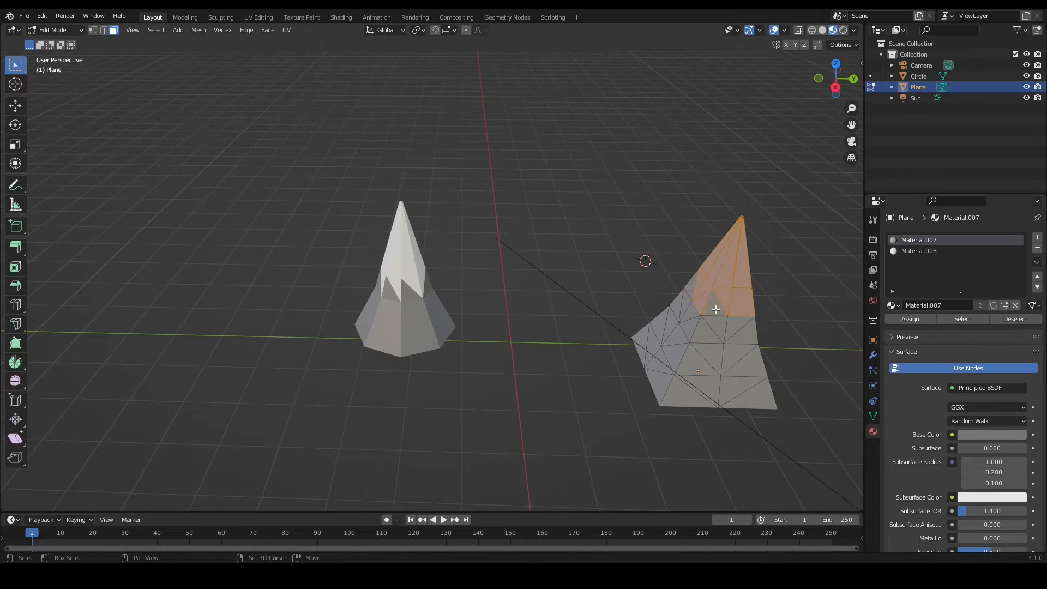
- Extend the selection to the top faces of the other two sides and deselect their lower corner triangles
{"action": "middle_click_drag", "start_coordinate": [774, 300], "coordinate": [578, 287]}
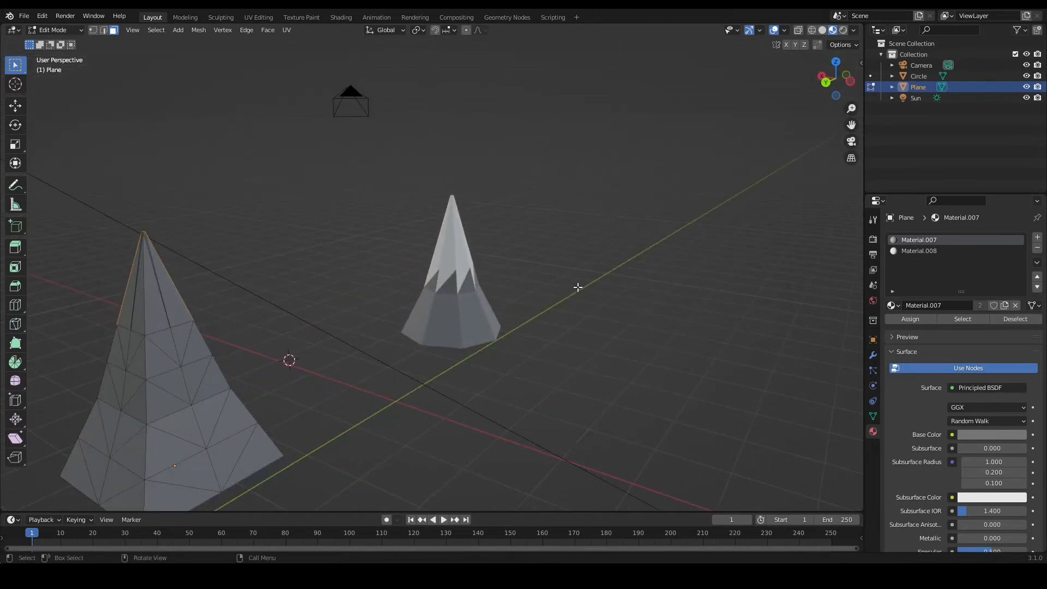
{"action": "left_click", "coordinate": [140, 272], "text": "shift"}
{"action": "left_click_drag", "start_coordinate": [119, 230], "coordinate": [183, 343]}
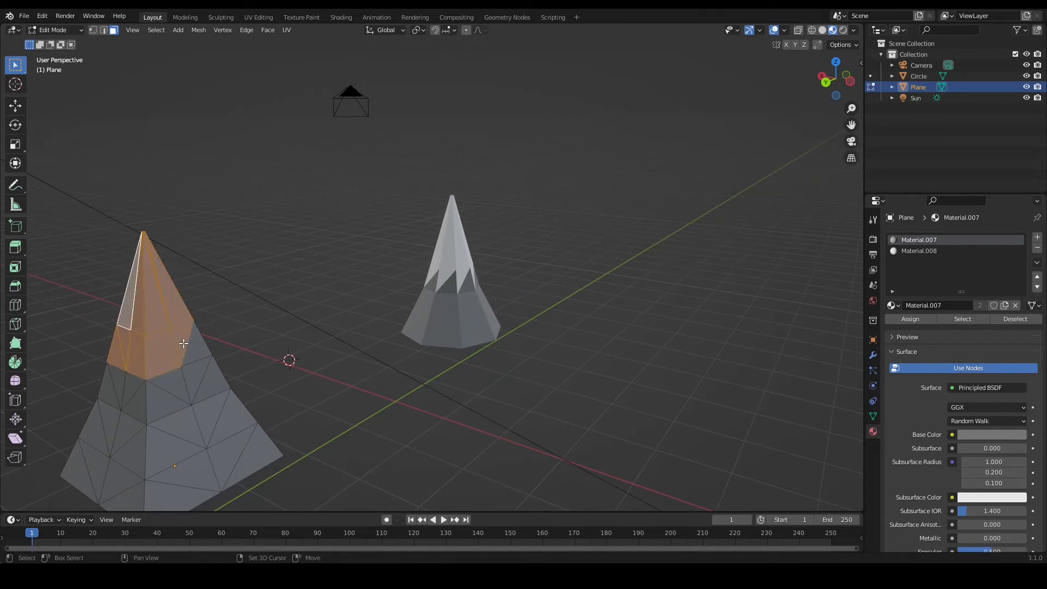
{"action": "left_click", "coordinate": [136, 362], "text": "shift"}
{"action": "left_click", "coordinate": [160, 355], "text": "shift"}
{"action": "left_click", "coordinate": [117, 352], "text": "shift"}
- Assign Material.008 to the selected jagged cap faces of the pyramid
{"action": "middle_click_drag", "start_coordinate": [252, 344], "coordinate": [377, 369], "text": "shift"}
{"action": "left_click", "coordinate": [918, 250]}
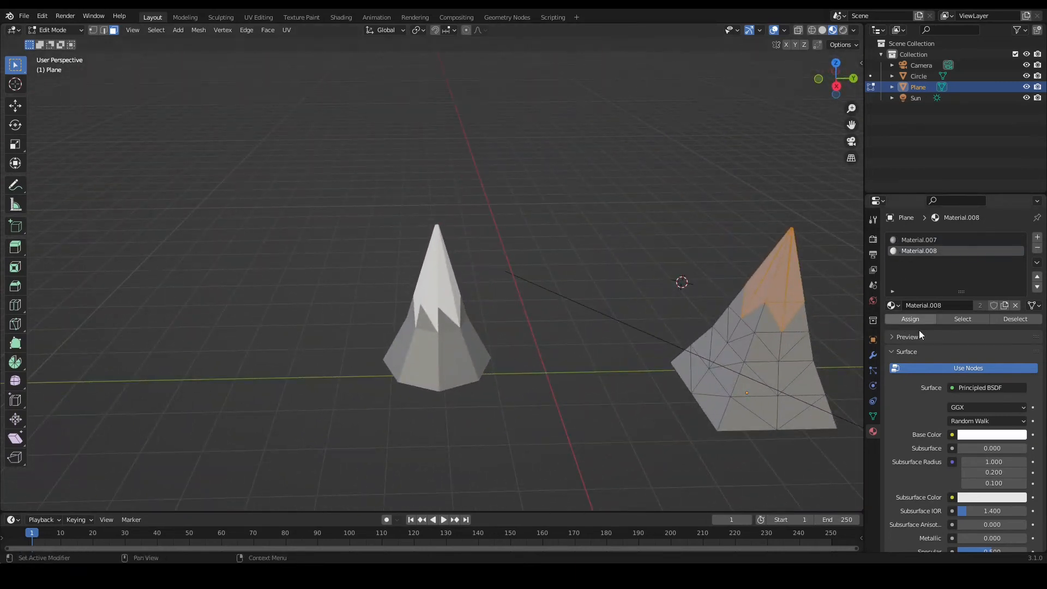
{"action": "left_click", "coordinate": [920, 319]}
{"action": "middle_click_drag", "start_coordinate": [678, 268], "coordinate": [621, 362]}
{"action": "scroll", "coordinate": [642, 342], "scroll_direction": "up", "scroll_amount": 5}
{"action": "scroll", "coordinate": [641, 342], "scroll_direction": "down", "scroll_amount": 5}
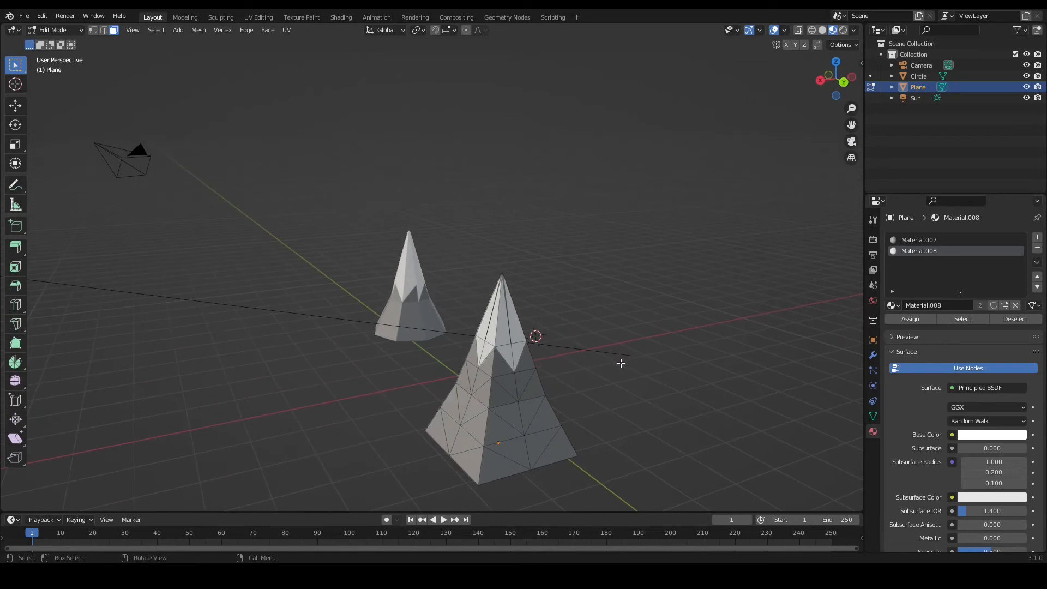
- Select the zigzag triangles directly below the white cap on two adjacent sides of the pyramid
{"action": "left_click", "coordinate": [498, 367], "text": "shift"}
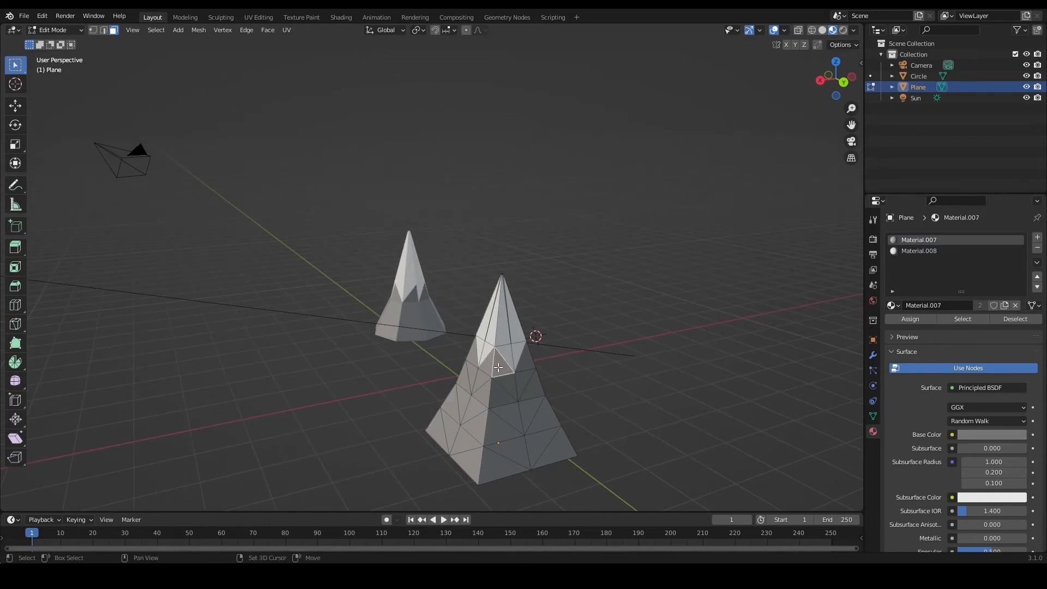
{"action": "left_click", "coordinate": [524, 366], "text": "shift"}
{"action": "left_click", "coordinate": [521, 382], "text": "shift"}
{"action": "left_click", "coordinate": [504, 383], "text": "shift"}
{"action": "left_click", "coordinate": [488, 364], "text": "shift"}
{"action": "left_click", "coordinate": [479, 380], "text": "shift"}
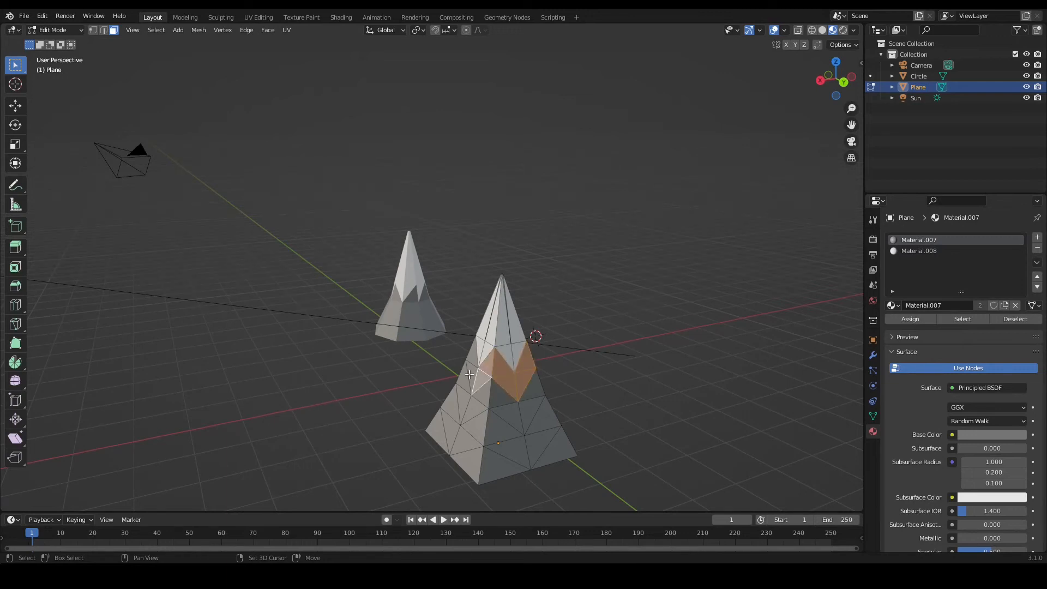
- Add the four zigzag triangles below the white cap on the next side of the pyramid to the selection
{"action": "middle_click_drag", "start_coordinate": [605, 360], "coordinate": [184, 307]}
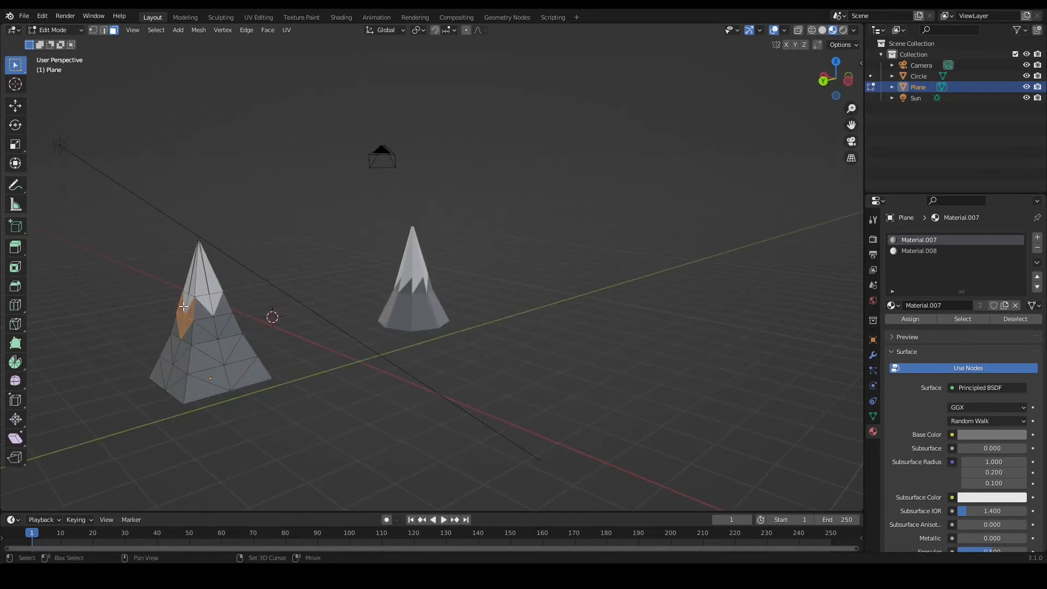
{"action": "left_click", "coordinate": [203, 309], "text": "shift"}
{"action": "left_click", "coordinate": [211, 327], "text": "shift"}
{"action": "left_click", "coordinate": [225, 324], "text": "shift"}
{"action": "left_click", "coordinate": [220, 308], "text": "shift"}
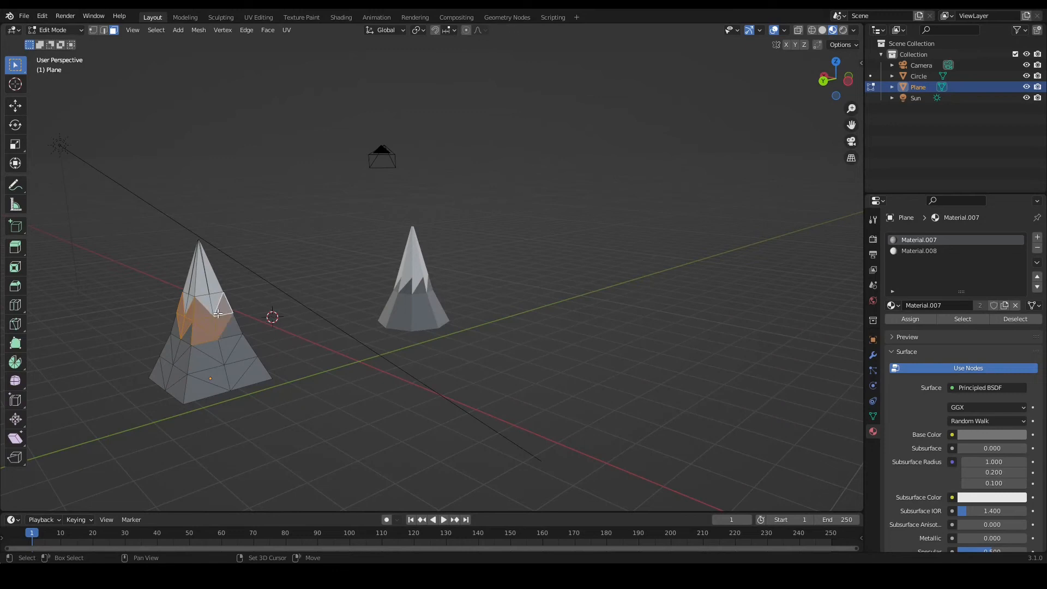
- Extend the selection with the four zigzag triangles below the white cap on the pyramid's remaining side
{"action": "middle_click_drag", "start_coordinate": [300, 307], "coordinate": [424, 299]}
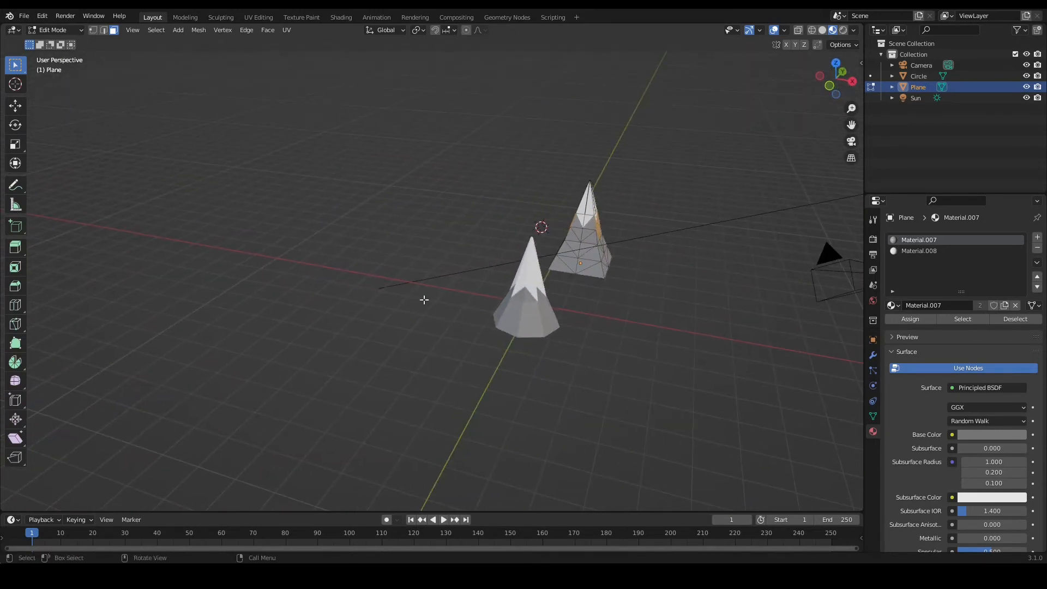
{"action": "left_click", "coordinate": [580, 222], "text": "shift"}
{"action": "left_click", "coordinate": [579, 234], "text": "shift"}
{"action": "left_click", "coordinate": [586, 235], "text": "shift"}
{"action": "left_click", "coordinate": [589, 224], "text": "shift"}
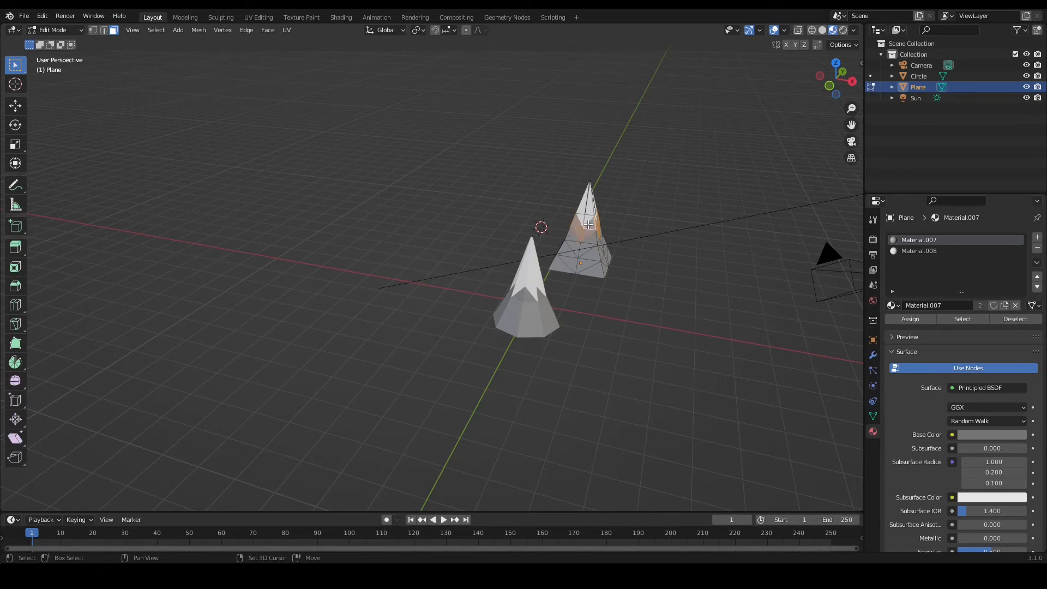
- Assign Material.008 to the selected zigzag triangles on all sides of the pyramid and clear the selection
{"action": "left_click", "coordinate": [916, 251]}
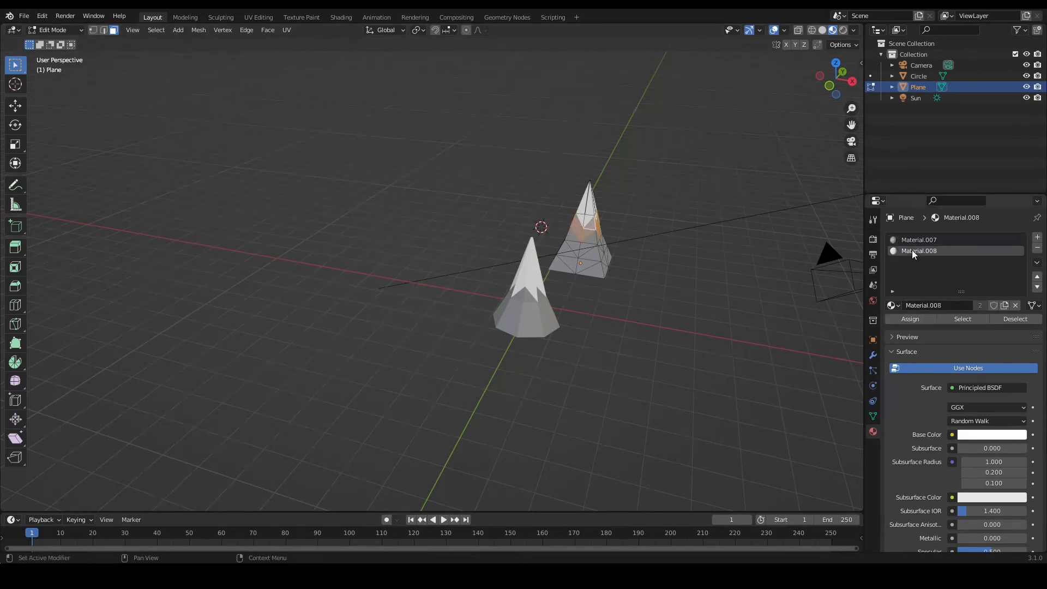
{"action": "left_click", "coordinate": [910, 318]}
{"action": "middle_click_drag", "start_coordinate": [668, 285], "coordinate": [529, 243]}
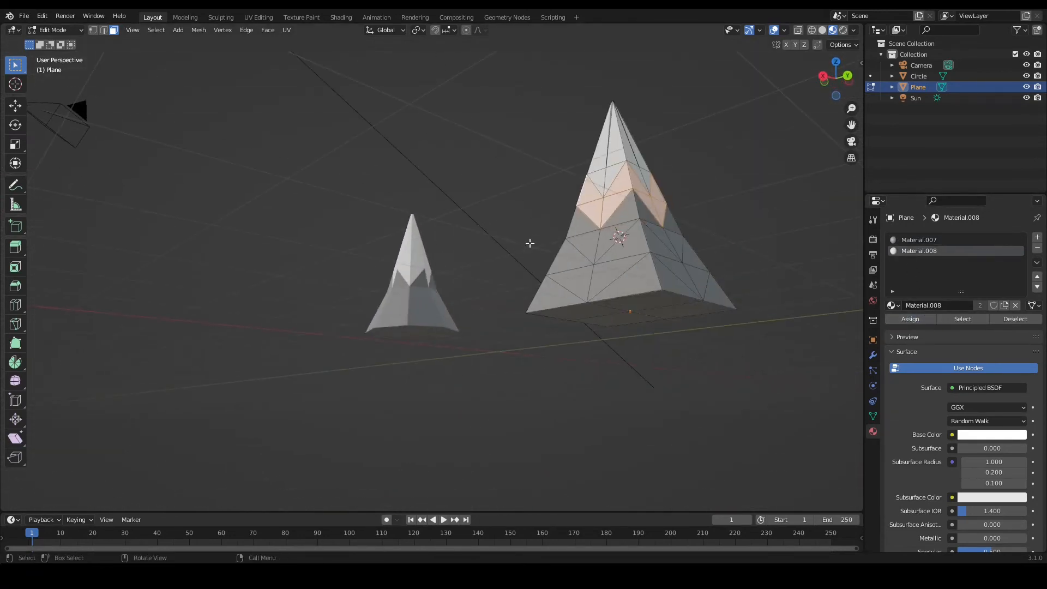
{"action": "left_click", "coordinate": [700, 253]}
{"action": "middle_click_drag", "start_coordinate": [738, 227], "coordinate": [728, 305]}
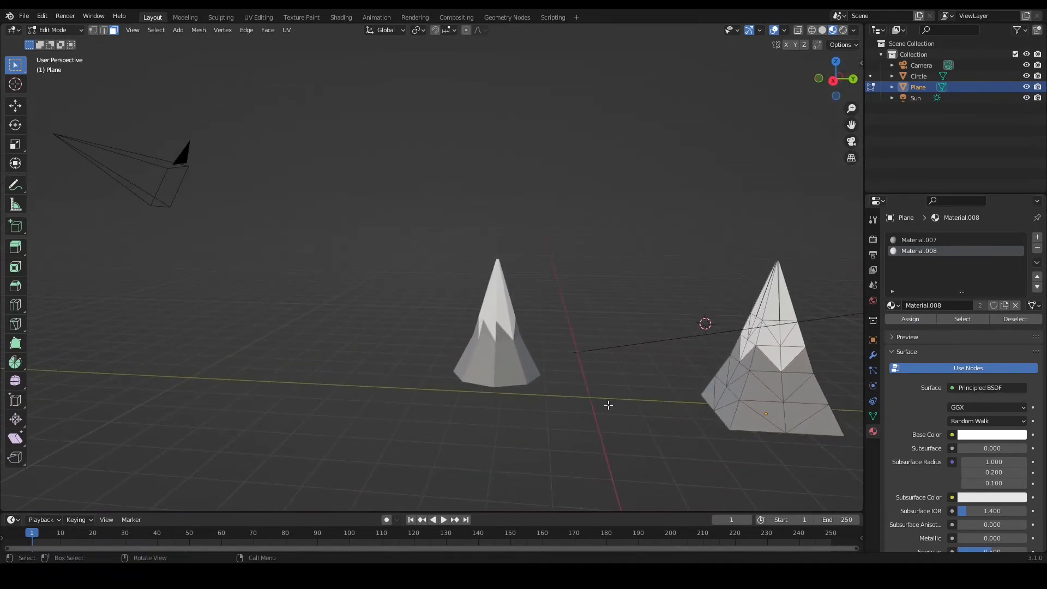
- Return to Object Mode and scale the round peak up uniformly to several times its size
{"action": "left_click", "coordinate": [70, 29]}
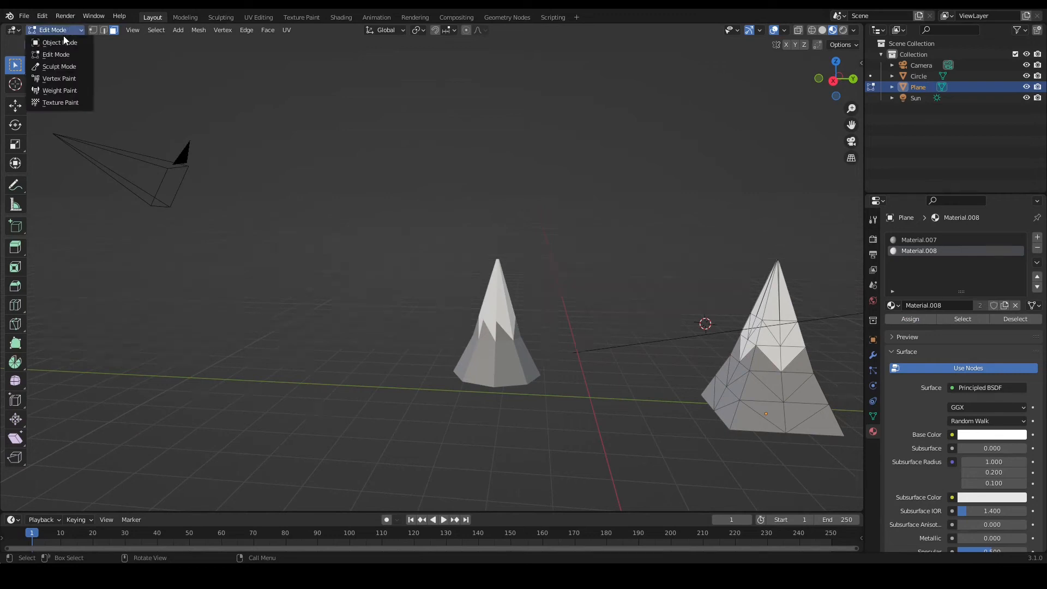
{"action": "left_click", "coordinate": [58, 44]}
{"action": "left_click", "coordinate": [518, 360]}
{"action": "middle_click_drag", "start_coordinate": [627, 361], "coordinate": [807, 383]}
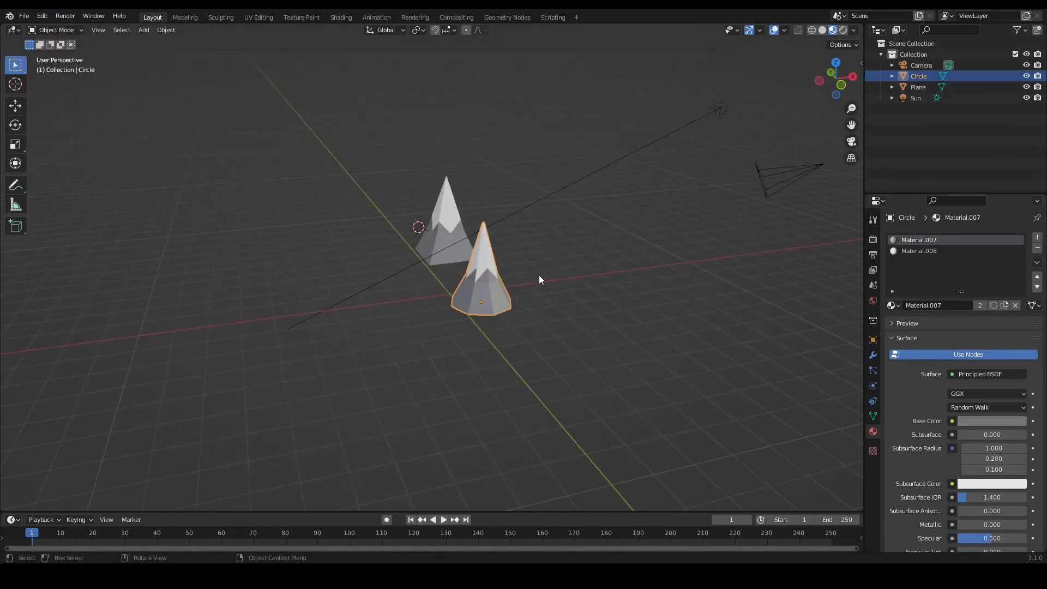
{"action": "key", "text": "s"}
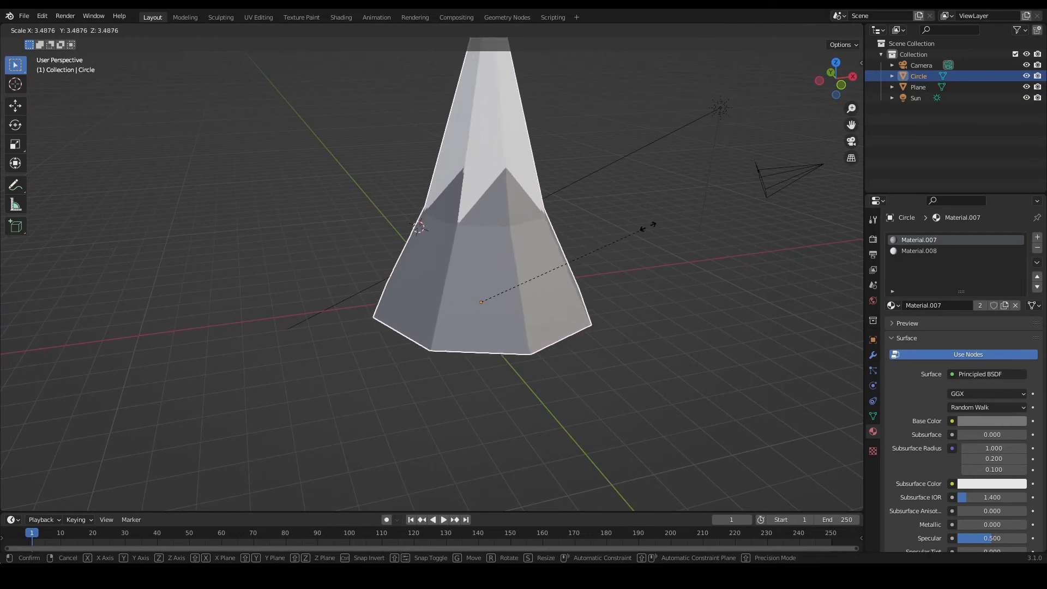
{"action": "left_click", "coordinate": [792, 123]}
{"action": "middle_click_drag", "start_coordinate": [793, 122], "coordinate": [515, 365]}
{"action": "scroll", "coordinate": [616, 142], "scroll_direction": "down", "scroll_amount": 5}
{"action": "scroll", "coordinate": [515, 364], "scroll_direction": "up", "scroll_amount": 4}
- Move the four-sided peak about 6.22 m along the Y axis, clear of the enlarged round peak
{"action": "left_click", "coordinate": [486, 323]}
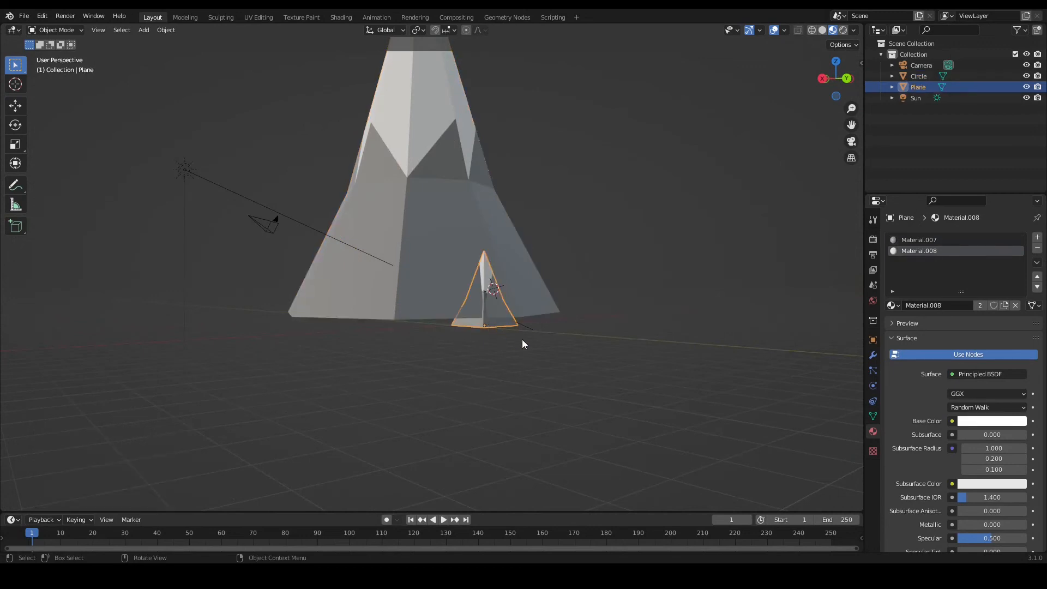
{"action": "key", "text": "g"}
{"action": "key", "text": "y"}
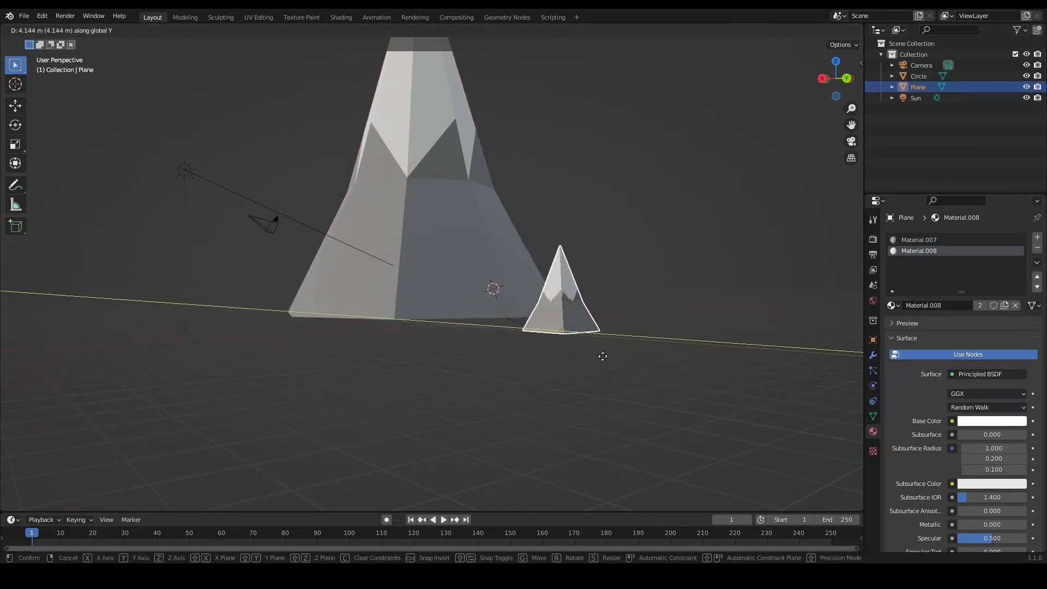
{"action": "left_click", "coordinate": [642, 361]}
{"action": "middle_click_drag", "start_coordinate": [643, 362], "coordinate": [705, 362]}
- Scale the four-sided peak up uniformly until it is larger than the round peak
{"action": "key", "text": "s"}
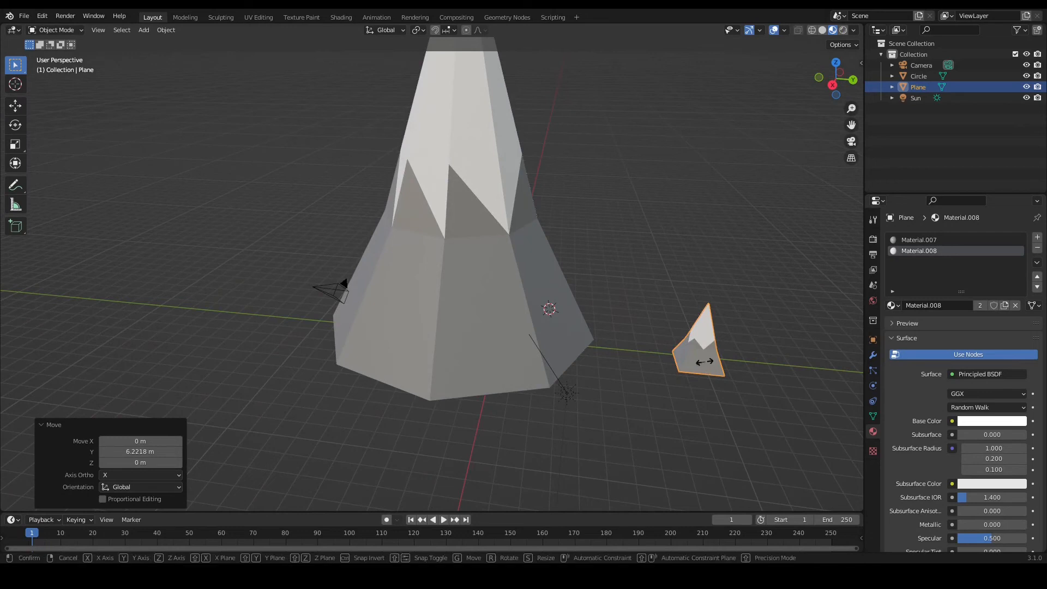
{"action": "left_click", "coordinate": [753, 322]}
{"action": "scroll", "coordinate": [731, 328], "scroll_direction": "down", "scroll_amount": 8}
{"action": "middle_click_drag", "start_coordinate": [731, 331], "coordinate": [758, 341]}
{"action": "scroll", "coordinate": [668, 347], "scroll_direction": "up", "scroll_amount": 3}
- Enter Edit Mode on the four-sided peak with vertex selection and check the proportional editing falloff options
{"action": "key", "text": "Tab"}
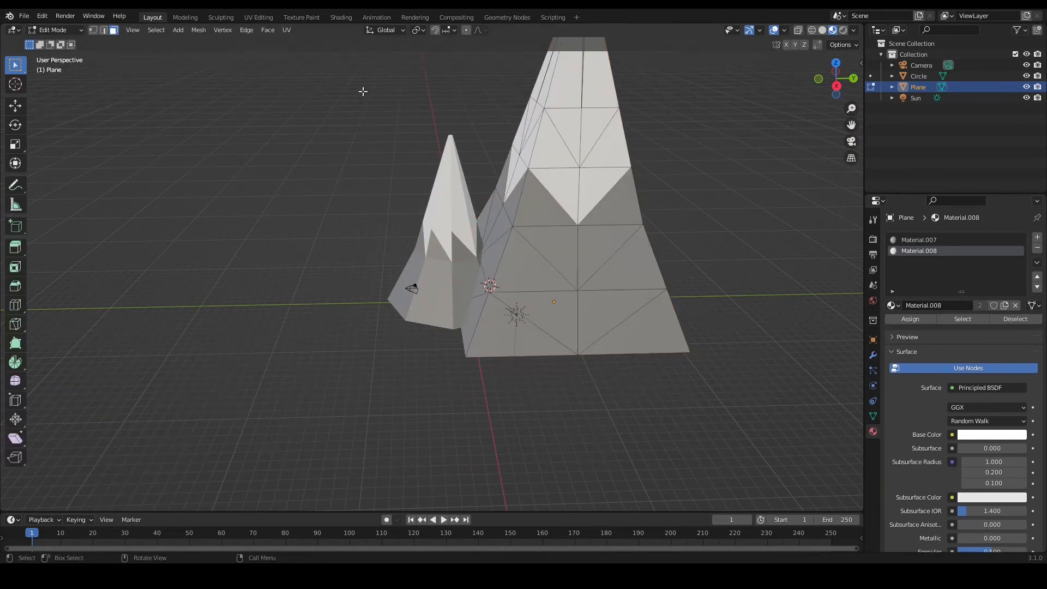
{"action": "left_click", "coordinate": [93, 30]}
{"action": "middle_click_drag", "start_coordinate": [704, 146], "coordinate": [570, 158]}
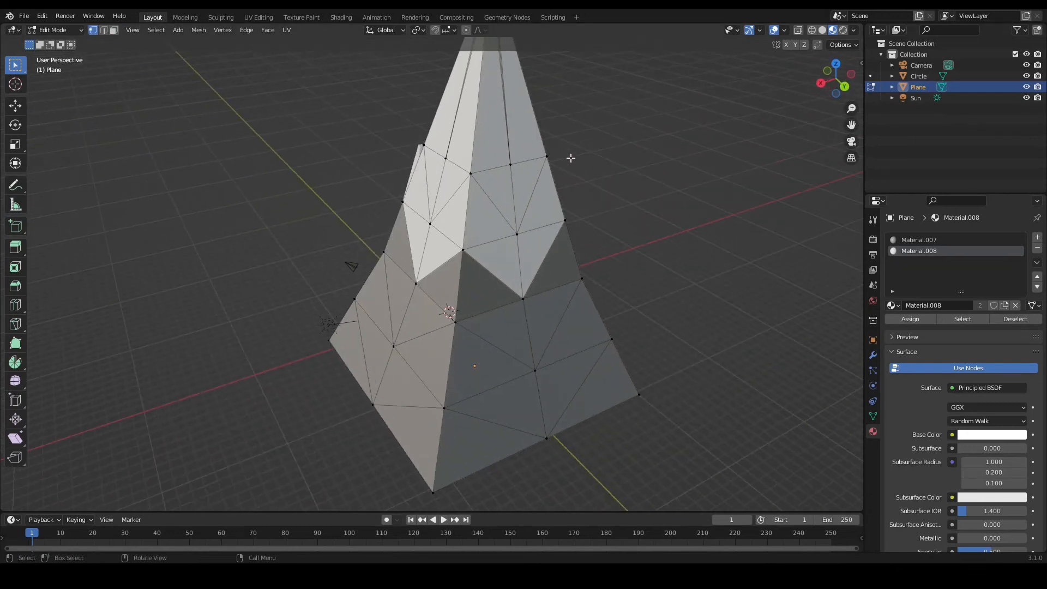
{"action": "left_click", "coordinate": [480, 30]}
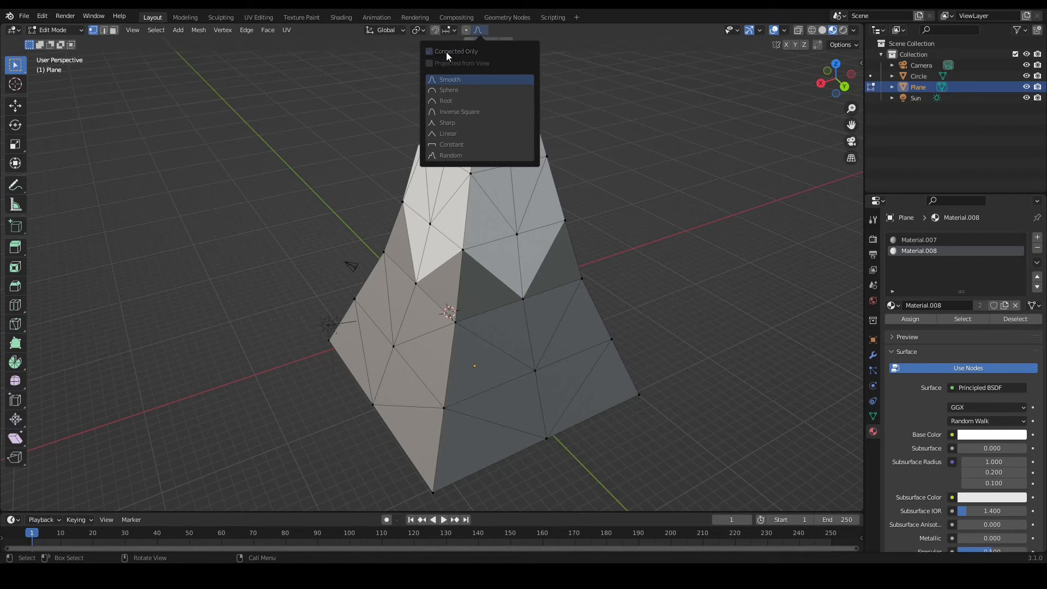
{"action": "left_click", "coordinate": [482, 31]}
{"action": "scroll", "coordinate": [525, 279], "scroll_direction": "down", "scroll_amount": 1}
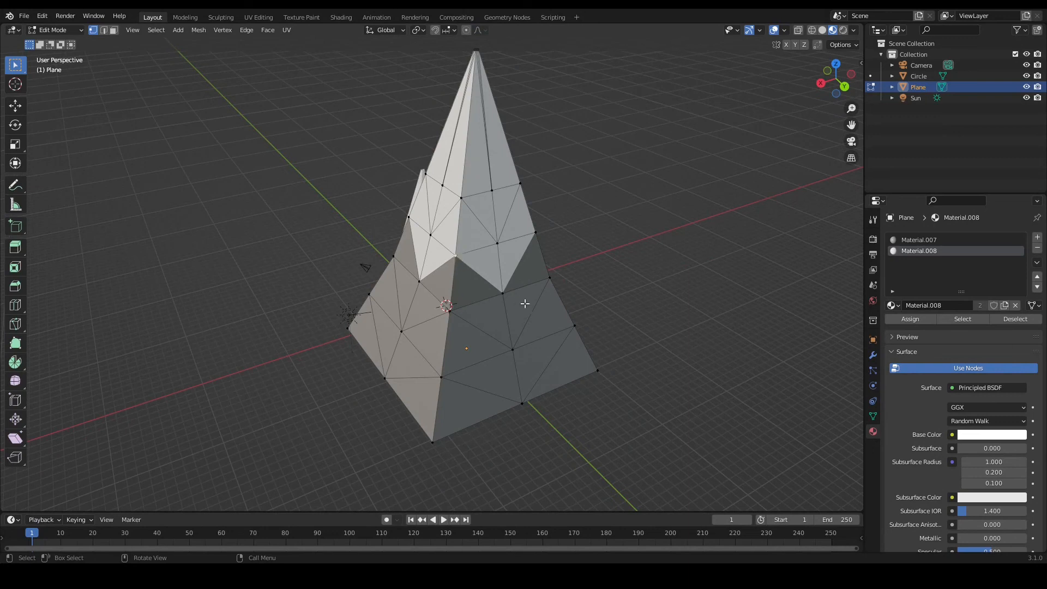
- Move the corner-ridge vertex at the cap's notch horizontally by about 1.02 m in X and 0.97 m in Y
{"action": "key", "text": "g"}
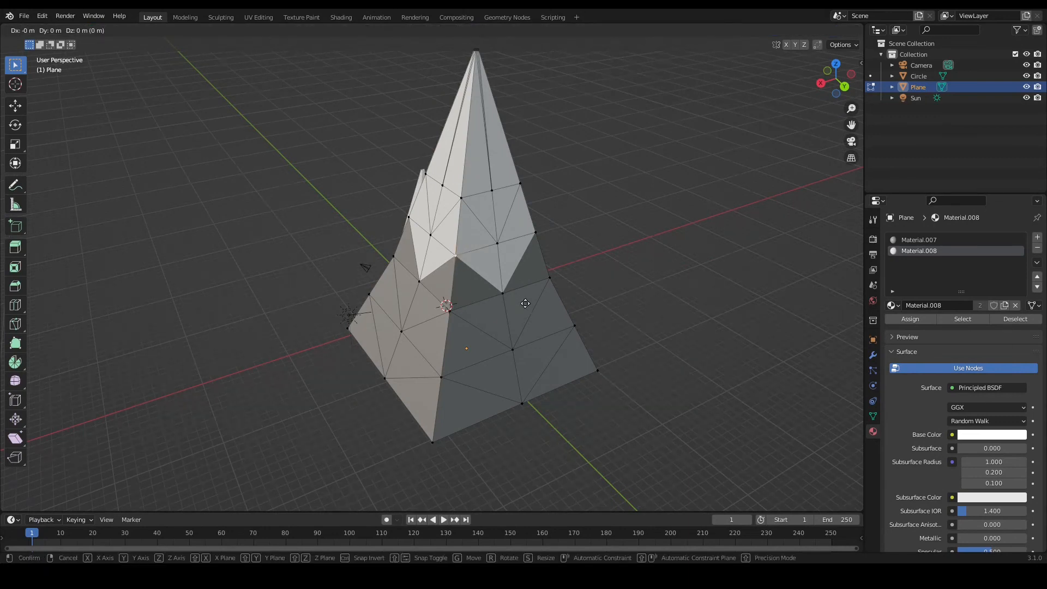
{"action": "key", "text": "shift+z"}
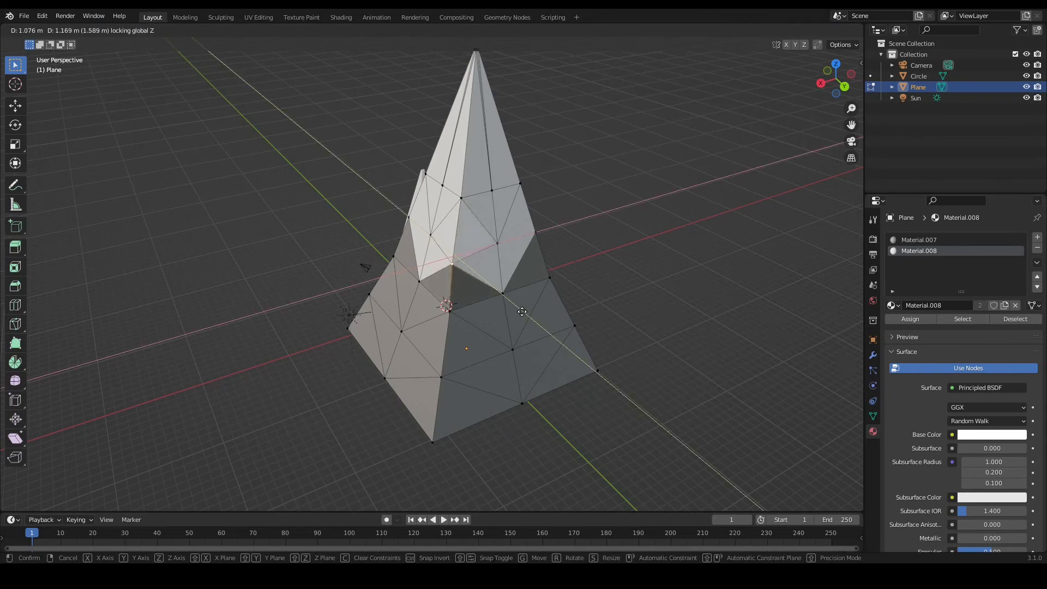
{"action": "left_click", "coordinate": [521, 310]}
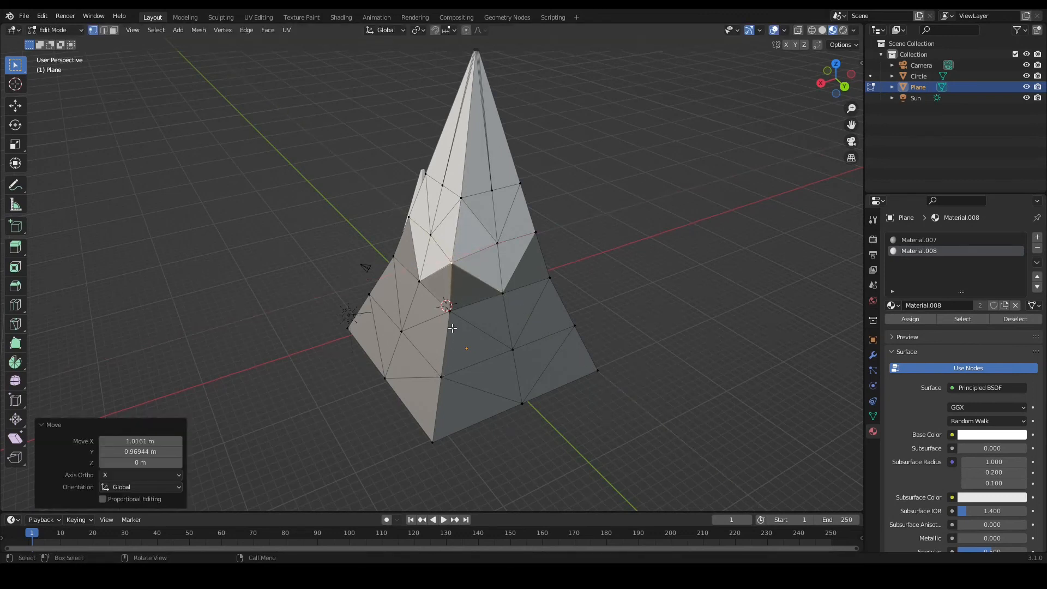
- Move the next vertex down the same ridge horizontally by about 1.21 m in X and 0.99 m in Y
{"action": "left_click", "coordinate": [450, 312]}
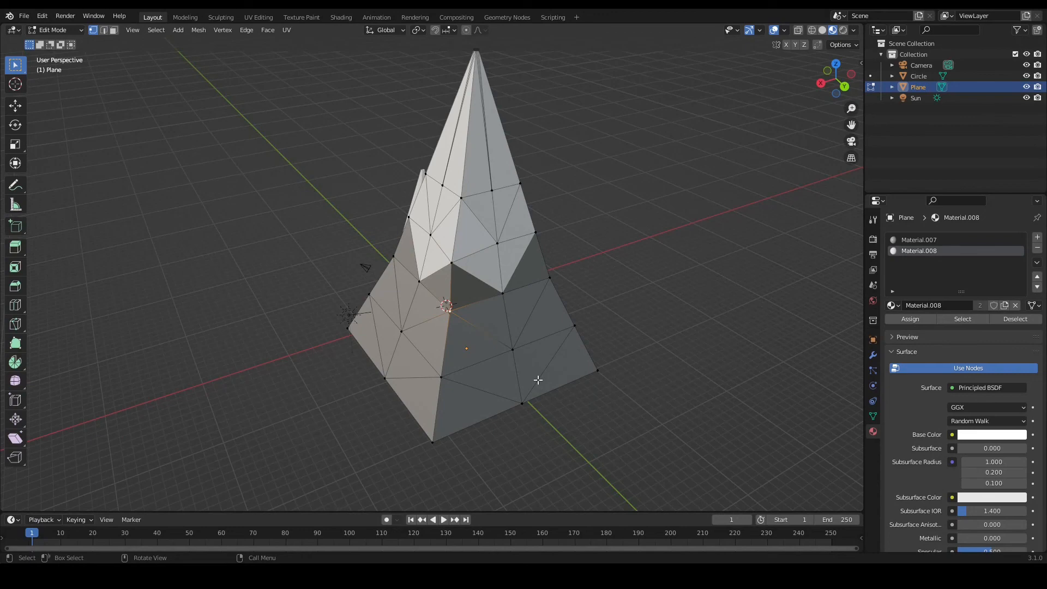
{"action": "key", "text": "g"}
{"action": "key", "text": "shift+z"}
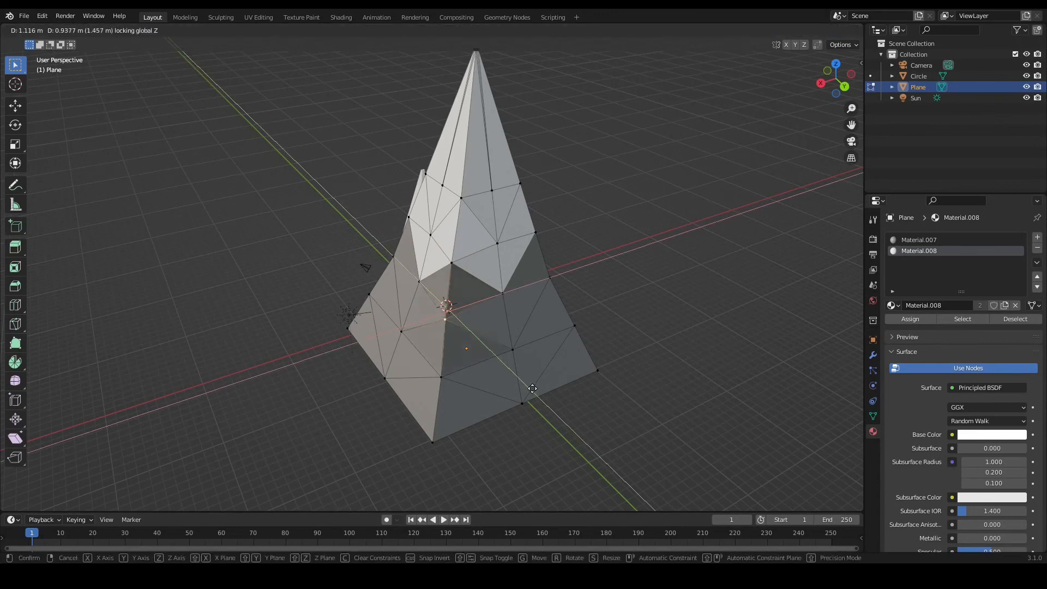
{"action": "left_click", "coordinate": [534, 390]}
{"action": "middle_click_drag", "start_coordinate": [533, 390], "coordinate": [254, 197]}
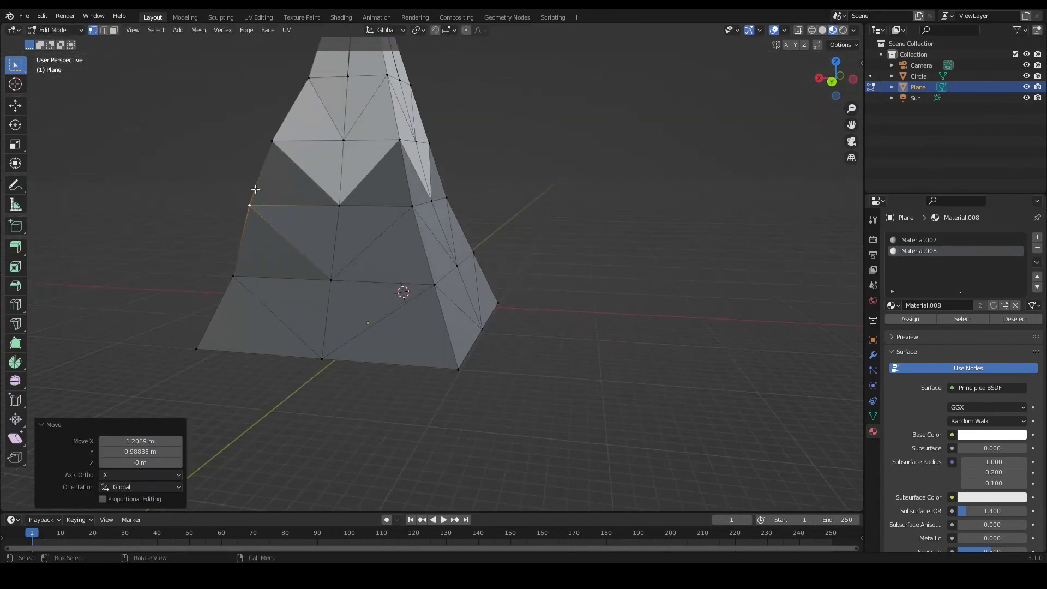
- Push the ridge vertex just above the base corner outward about 2.2 m, mostly along X, keeping its height
{"action": "left_click", "coordinate": [233, 276]}
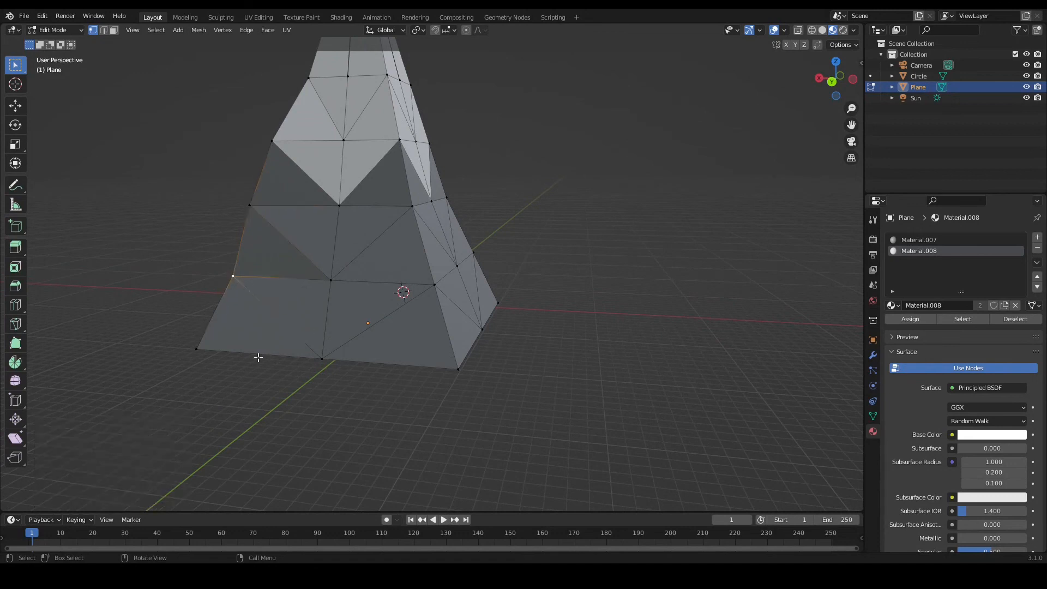
{"action": "key", "text": "g"}
{"action": "key", "text": "shift+z"}
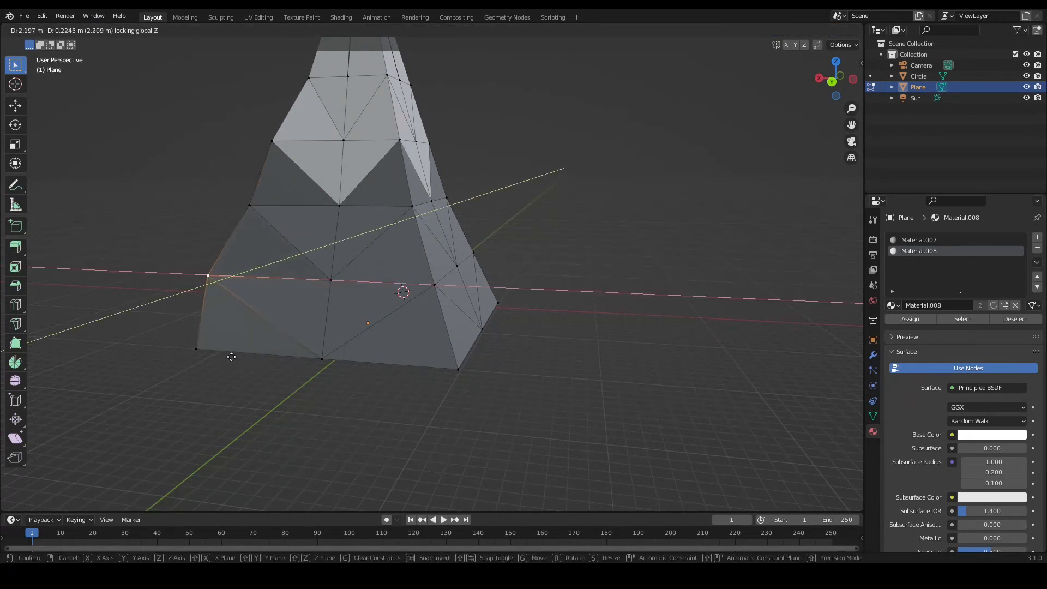
{"action": "left_click", "coordinate": [229, 357]}
- Pull the base corner of that ridge outward horizontally by about 1.4 m in X and 1.9 m in Y
{"action": "left_click", "coordinate": [211, 351]}
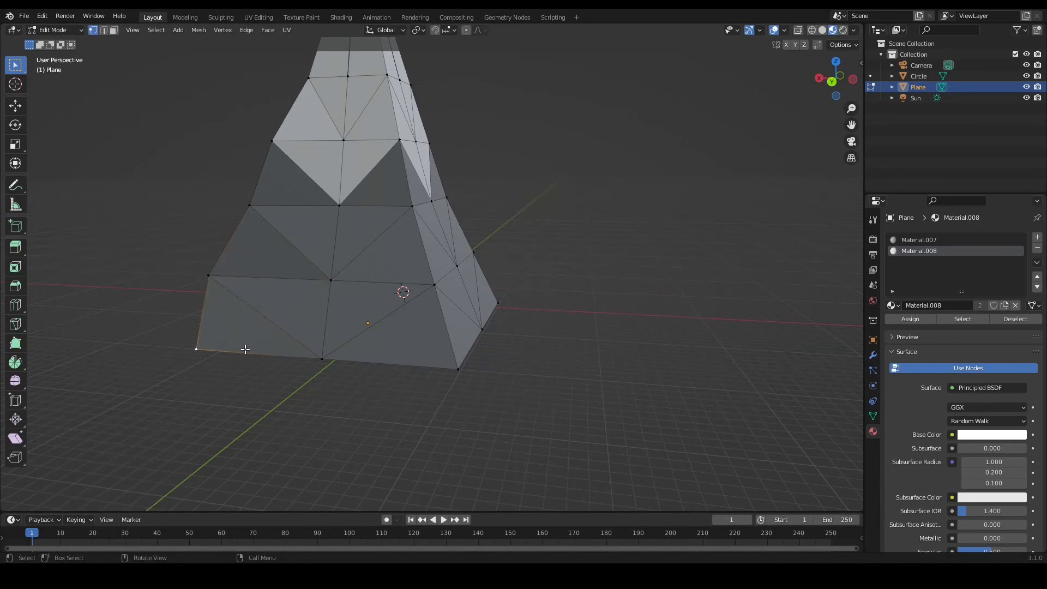
{"action": "key", "text": "g"}
{"action": "key", "text": "shift+z"}
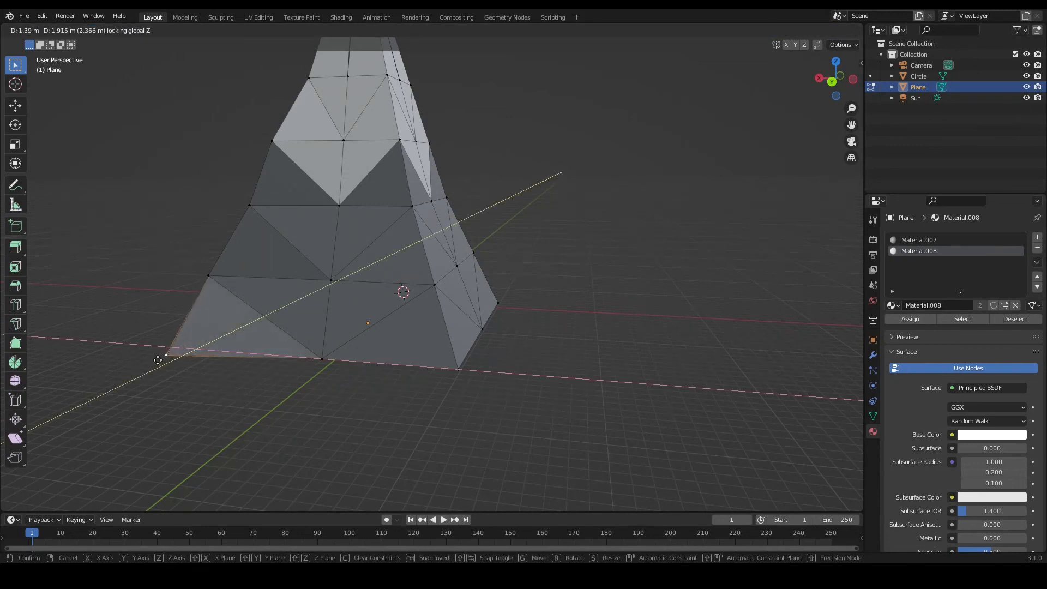
{"action": "left_click", "coordinate": [157, 358]}
{"action": "middle_click_drag", "start_coordinate": [218, 390], "coordinate": [317, 394]}
- Raise the vertex just above the base on the adjacent corner ridge slightly along the Z axis
{"action": "left_click", "coordinate": [328, 313]}
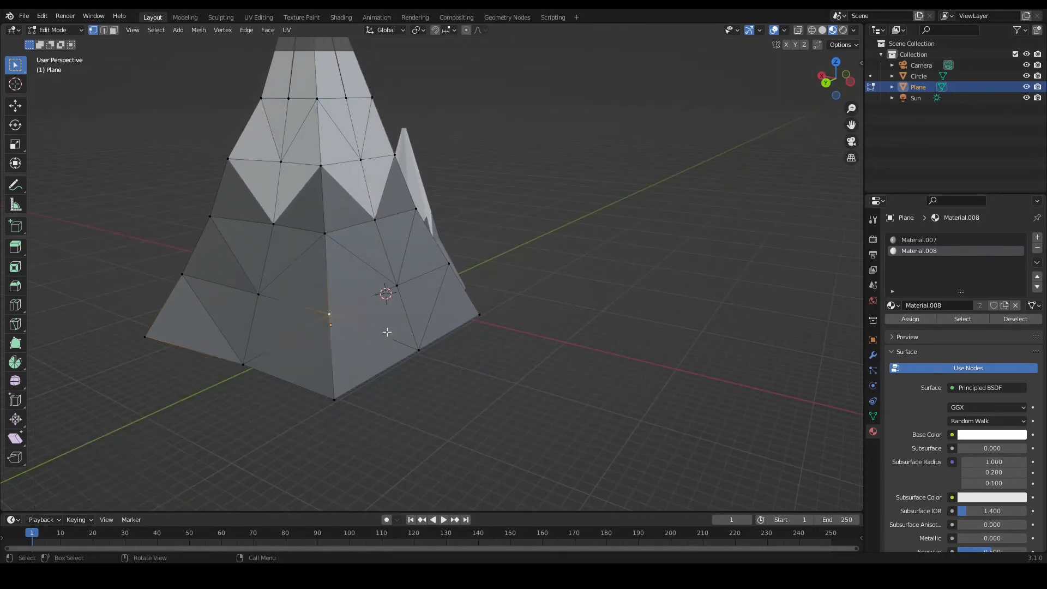
{"action": "key", "text": "g"}
{"action": "key", "text": "z"}
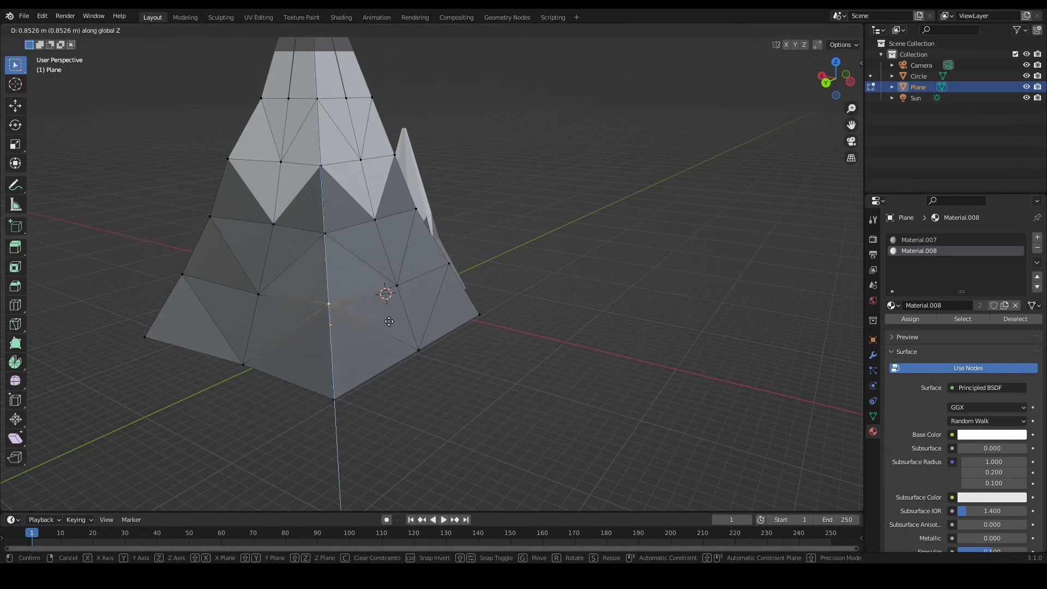
{"action": "left_click", "coordinate": [389, 318]}
- Examine the reshaped four-sided peak from several sides, near and far, next to the round peak
{"action": "middle_click_drag", "start_coordinate": [389, 318], "coordinate": [433, 269]}
{"action": "left_click", "coordinate": [434, 269]}
{"action": "middle_click_drag", "start_coordinate": [584, 282], "coordinate": [526, 287]}
{"action": "scroll", "coordinate": [526, 288], "scroll_direction": "down", "scroll_amount": 6}
{"action": "scroll", "coordinate": [526, 288], "scroll_direction": "up", "scroll_amount": 6}
{"action": "scroll", "coordinate": [527, 287], "scroll_direction": "down", "scroll_amount": 4}
{"action": "middle_click_drag", "start_coordinate": [591, 282], "coordinate": [463, 276]}
{"action": "scroll", "coordinate": [455, 275], "scroll_direction": "up", "scroll_amount": 6}
{"action": "middle_click_drag", "start_coordinate": [503, 243], "coordinate": [676, 236]}
{"action": "scroll", "coordinate": [589, 249], "scroll_direction": "down", "scroll_amount": 5}
{"action": "scroll", "coordinate": [673, 234], "scroll_direction": "up", "scroll_amount": 5}
{"action": "scroll", "coordinate": [669, 233], "scroll_direction": "down", "scroll_amount": 4}
{"action": "middle_click_drag", "start_coordinate": [603, 238], "coordinate": [326, 265]}
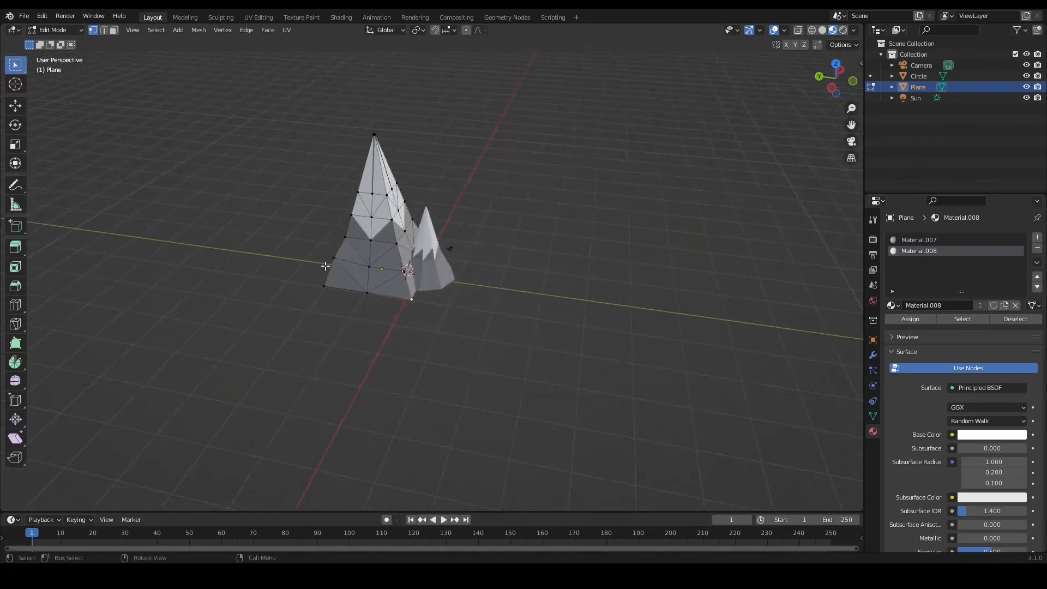